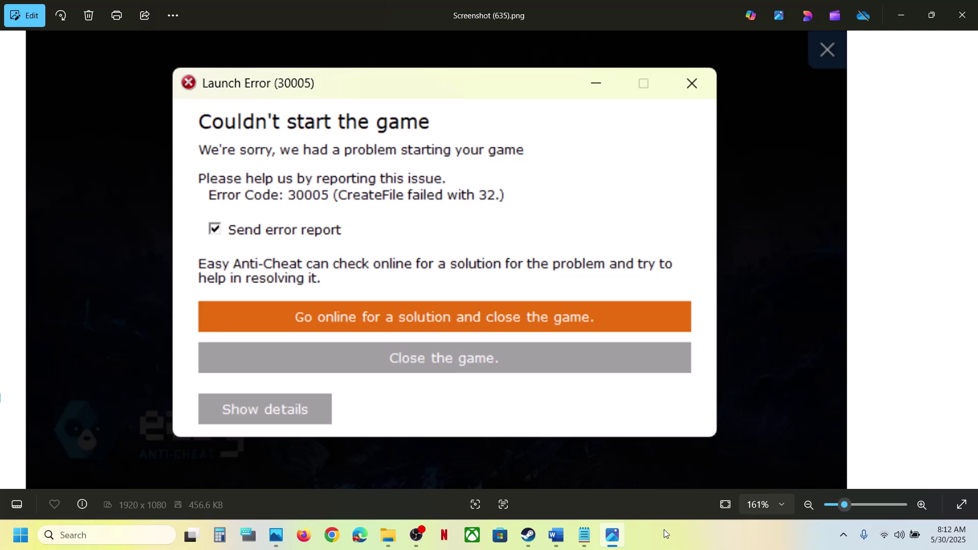
# - Inspect the background processes in Task Manager, display the available actions for EA Background Service, and close Task Manager
pyautogui.click(664, 530)
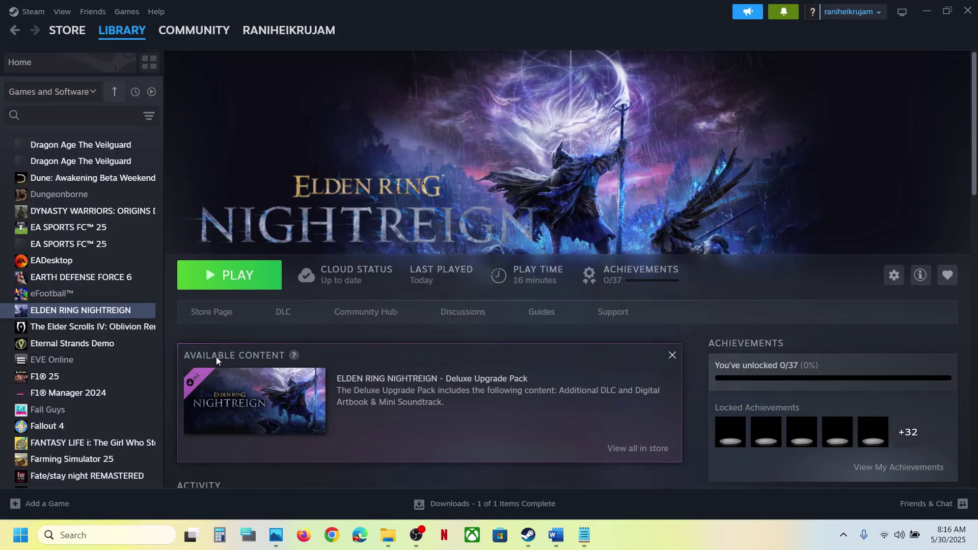
pyautogui.rightClick(21, 539)
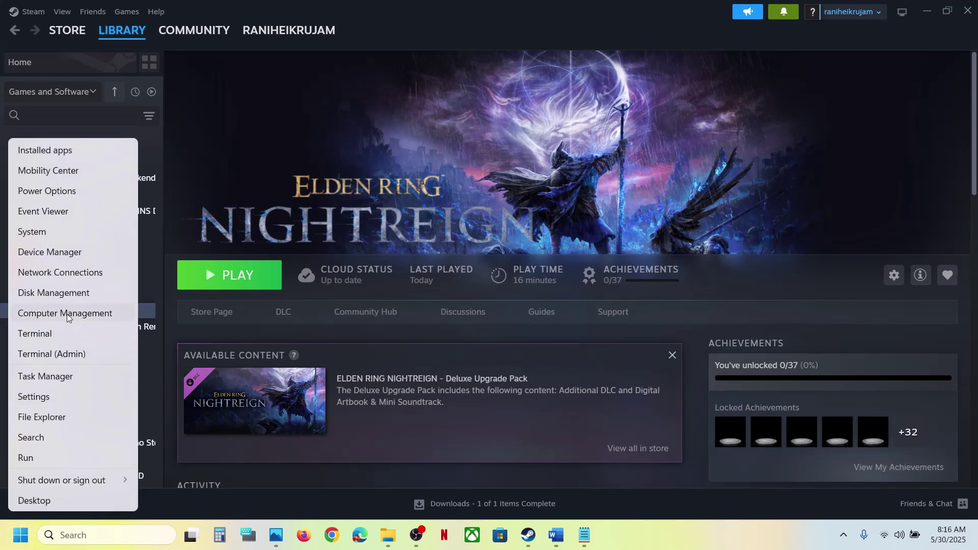
pyautogui.click(60, 375)
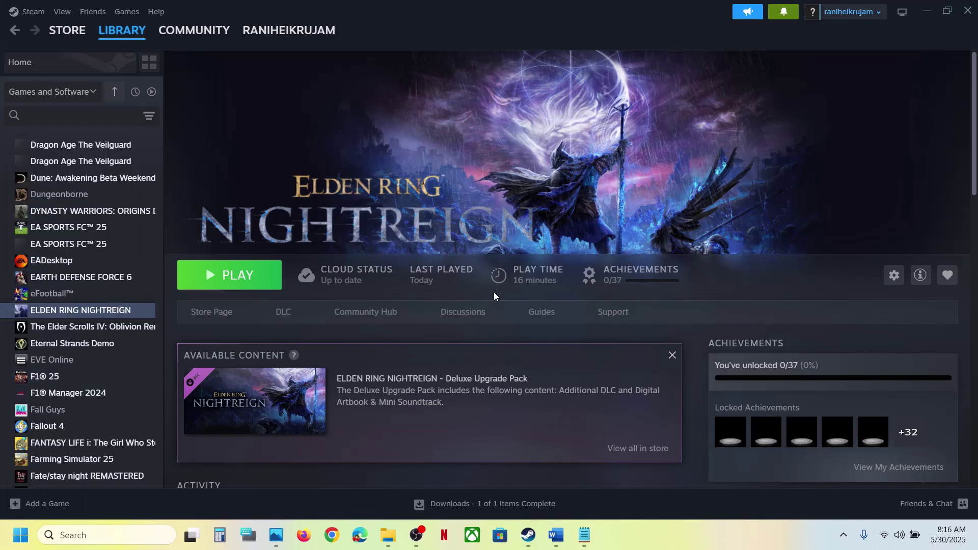
pyautogui.scroll(-3, 464, 335)
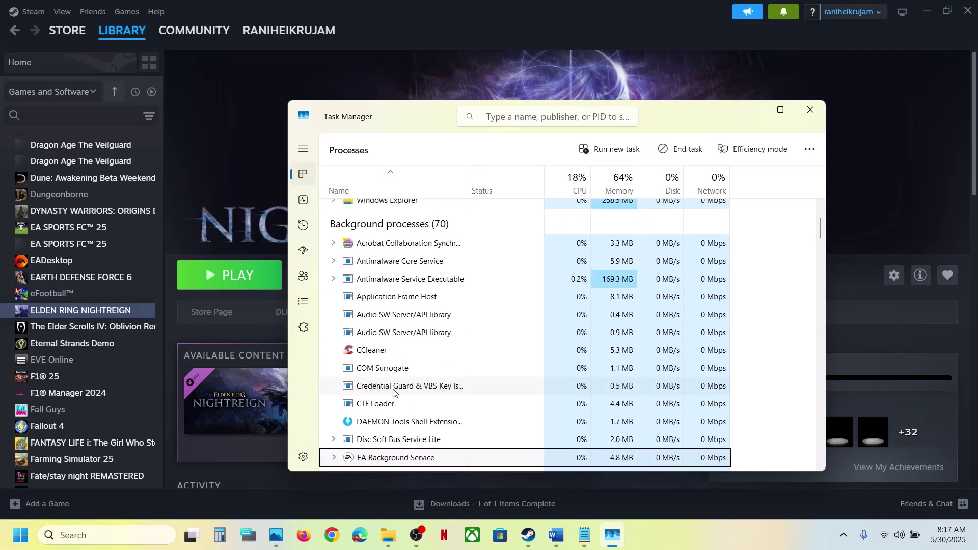
pyautogui.scroll(-2, 392, 391)
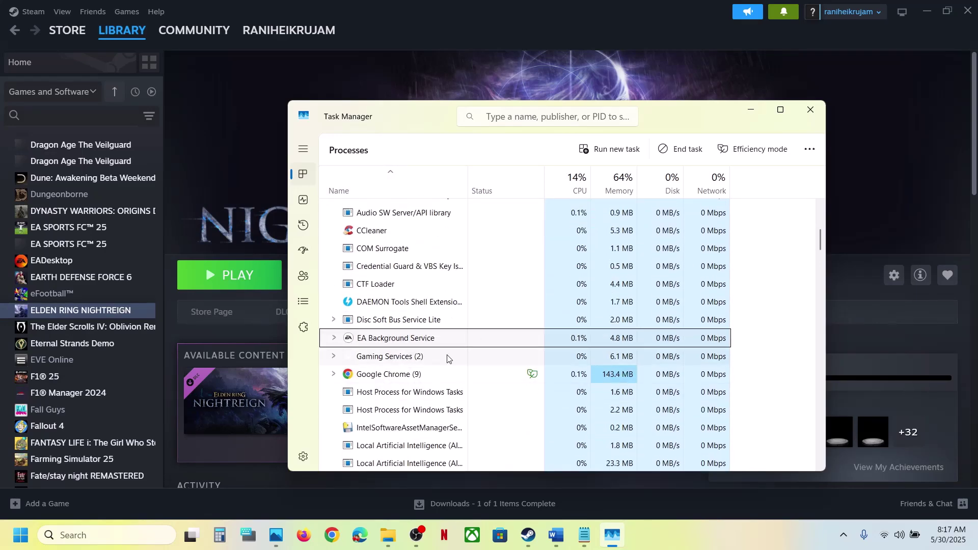
pyautogui.rightClick(441, 341)
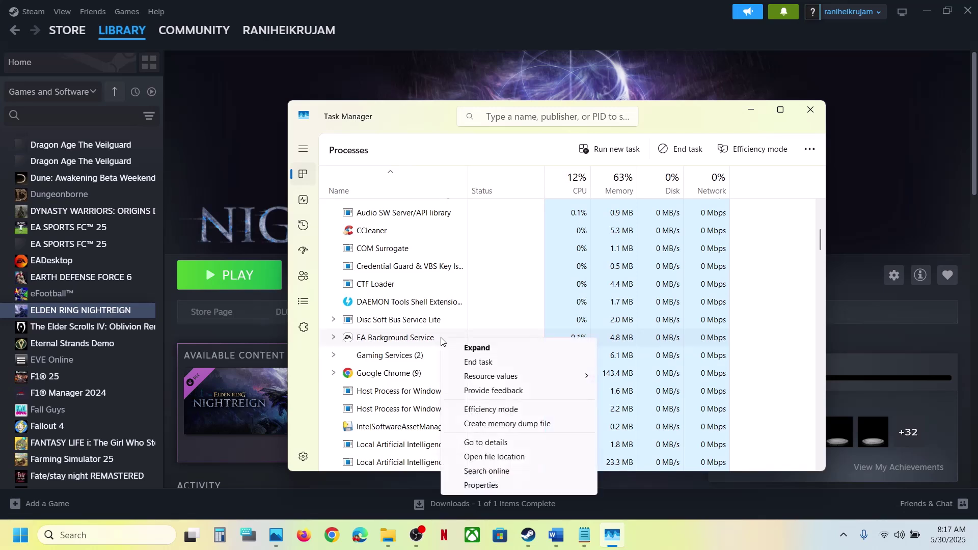
pyautogui.click(398, 344)
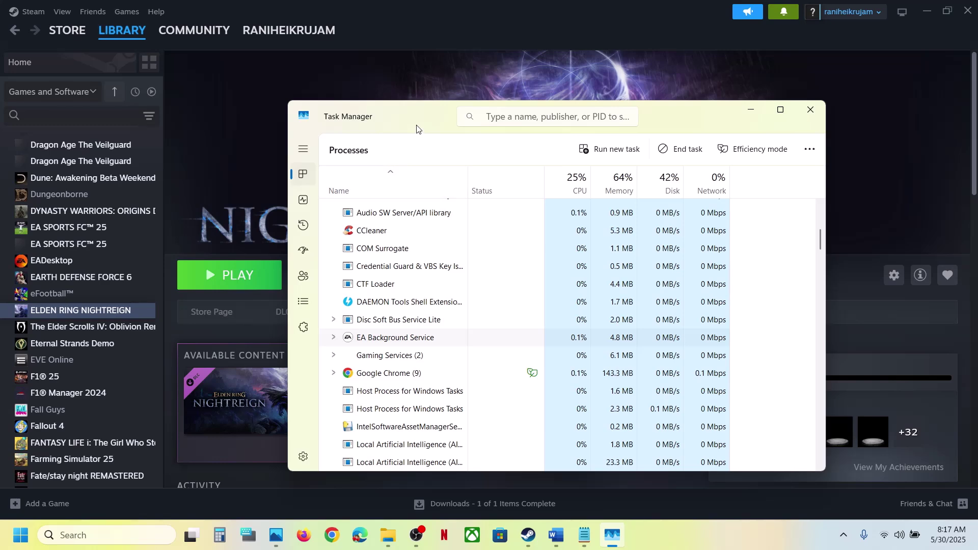
pyautogui.moveTo(417, 129); pyautogui.dragTo(454, 215)
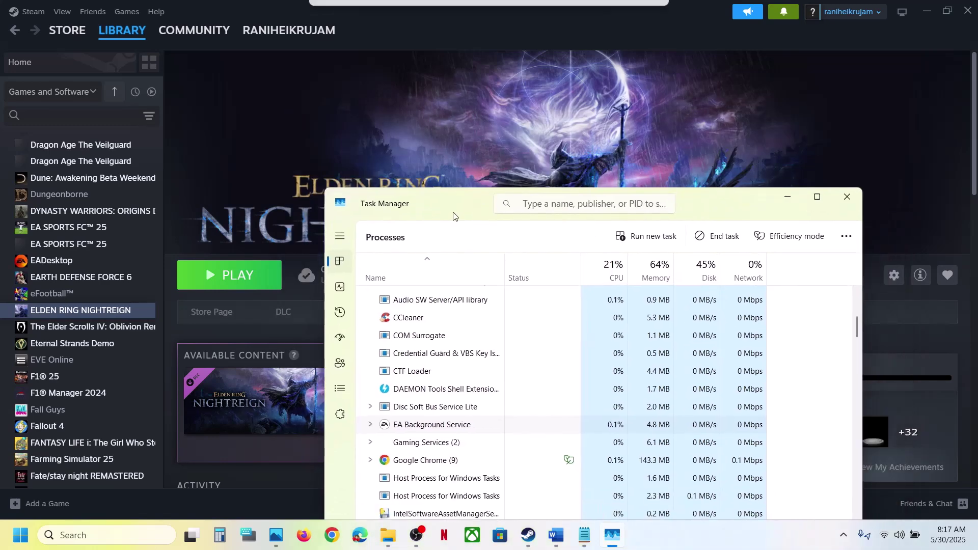
pyautogui.click(847, 199)
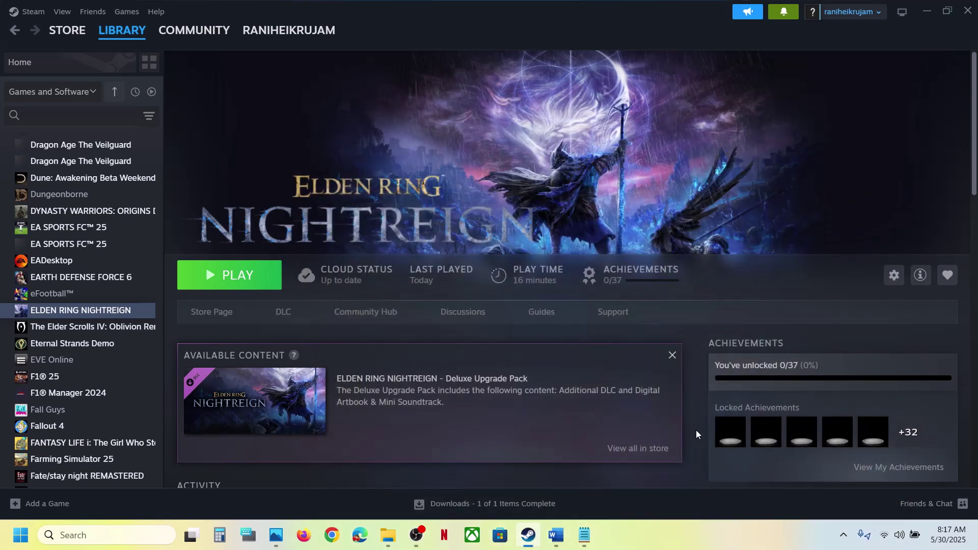
# - Read Step 1 in the Word document, return to Steam and locate its Exit command
pyautogui.click(700, 541)
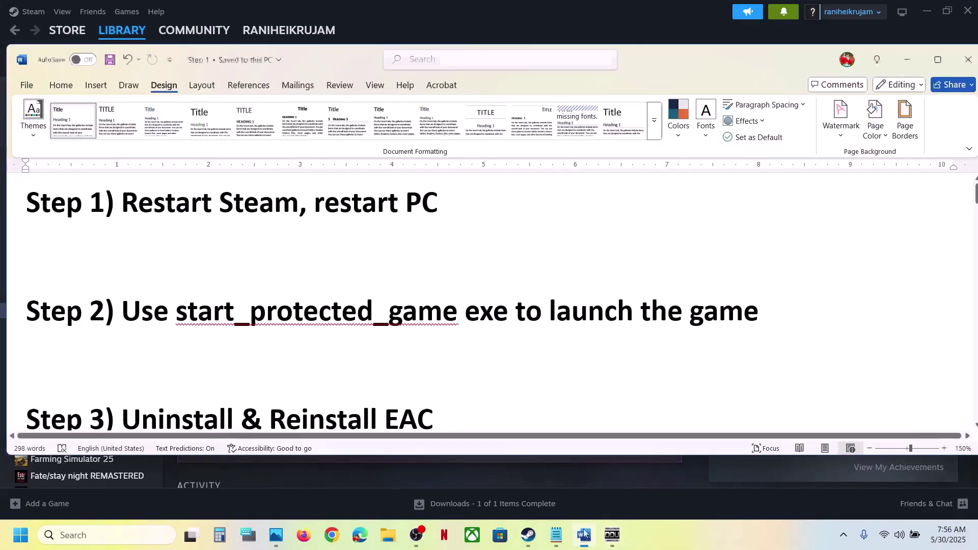
pyautogui.click(584, 535)
pyautogui.click(514, 4)
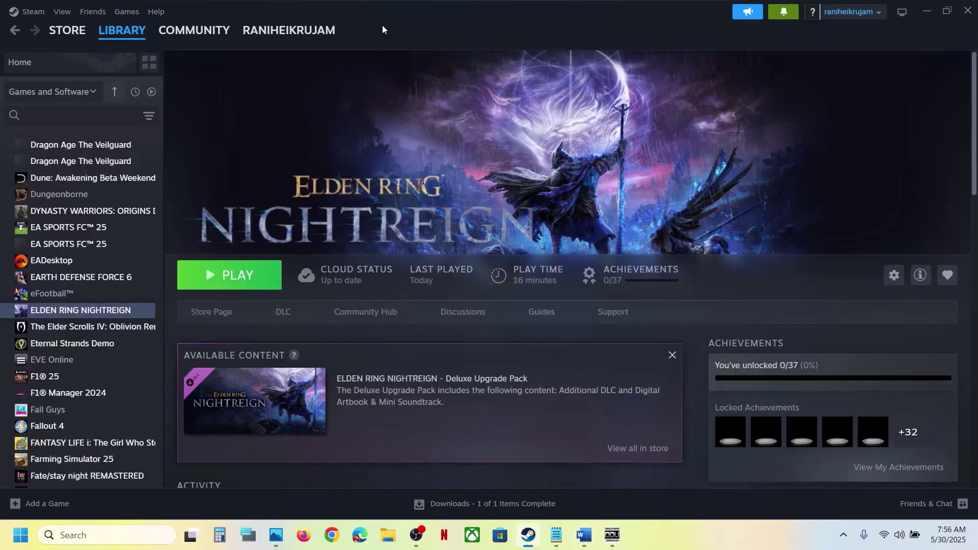
pyautogui.click(30, 11)
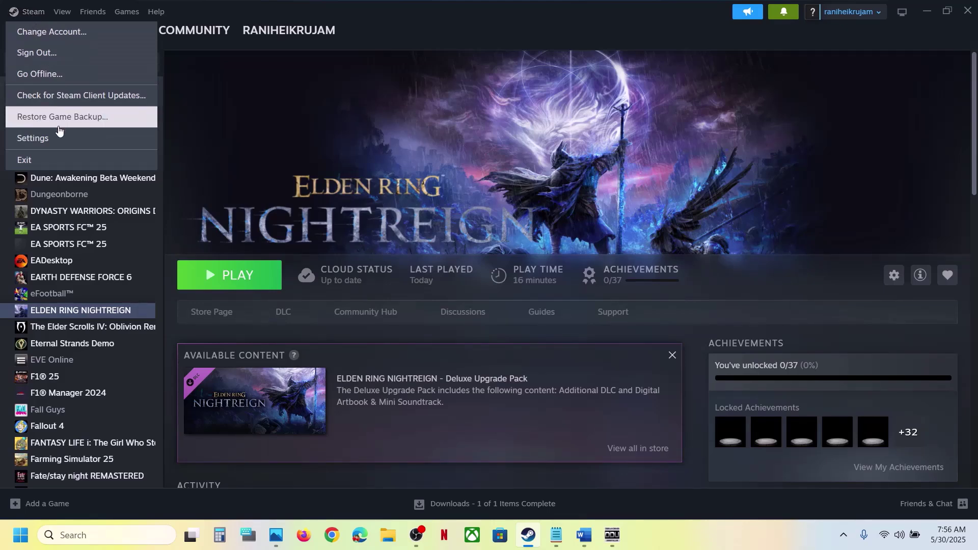
pyautogui.click(36, 163)
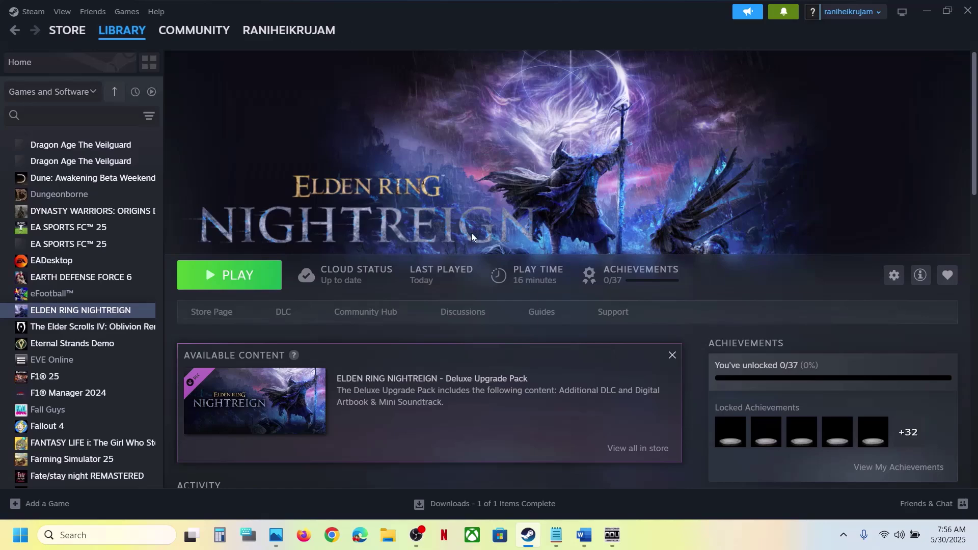
# - Review the restart PC instruction in Word and display the Windows Restart option without restarting
pyautogui.click(584, 536)
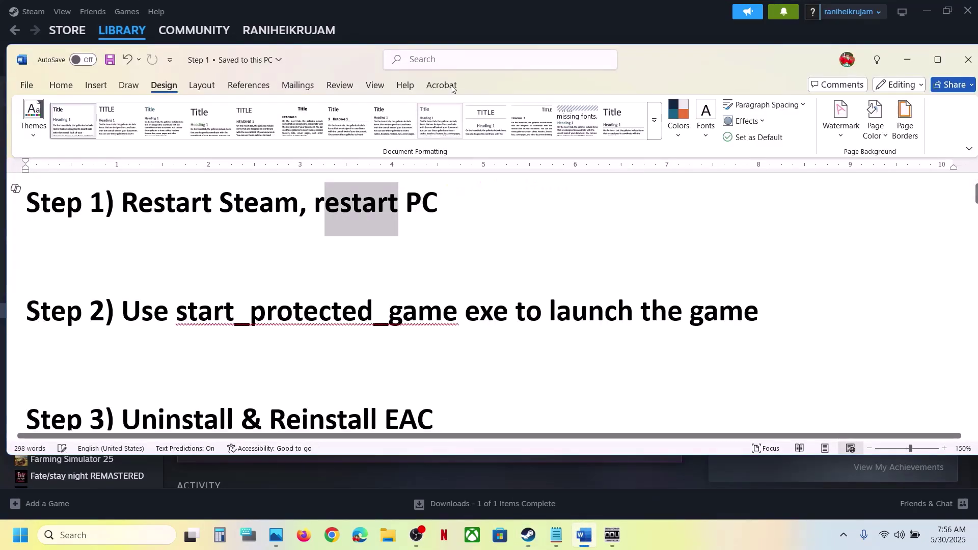
pyautogui.moveTo(463, 17); pyautogui.dragTo(93, 360)
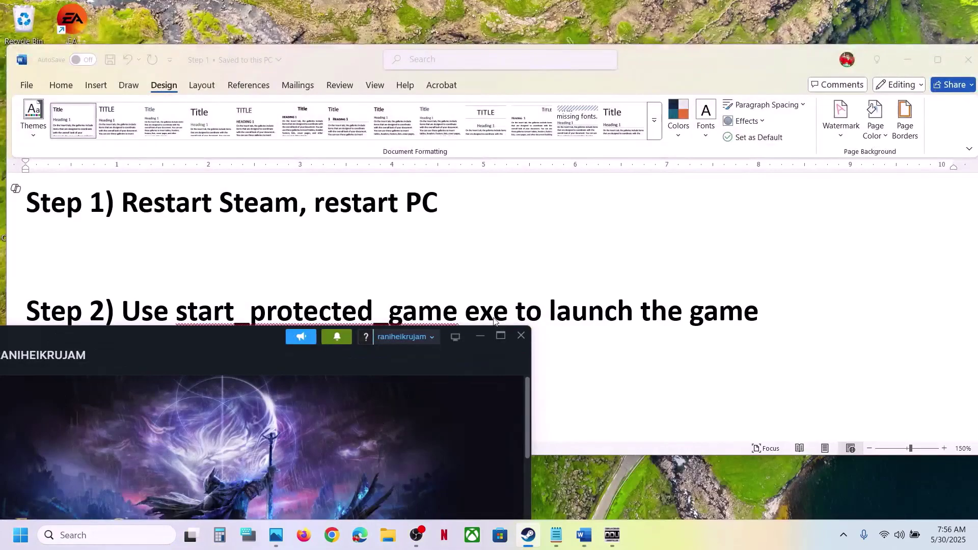
pyautogui.click(501, 335)
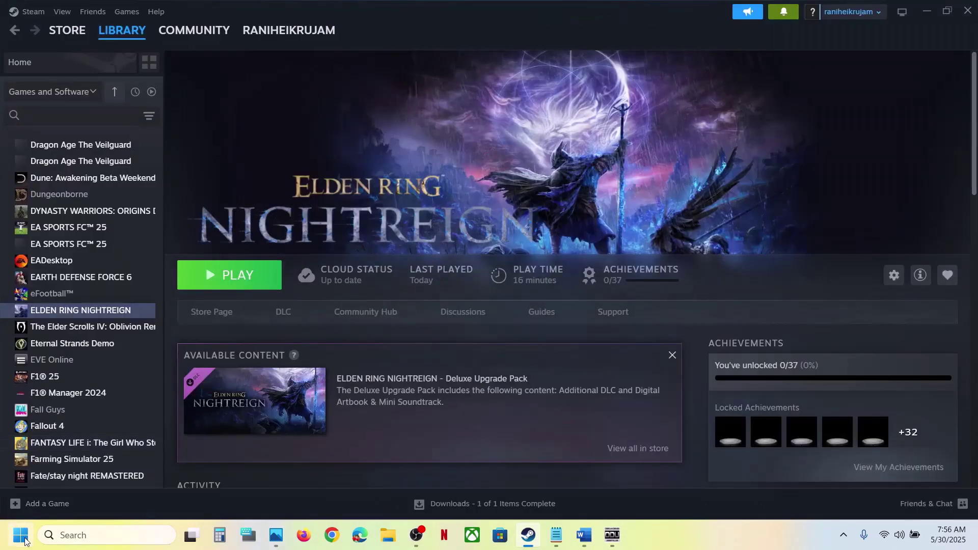
pyautogui.click(22, 537)
pyautogui.click(370, 491)
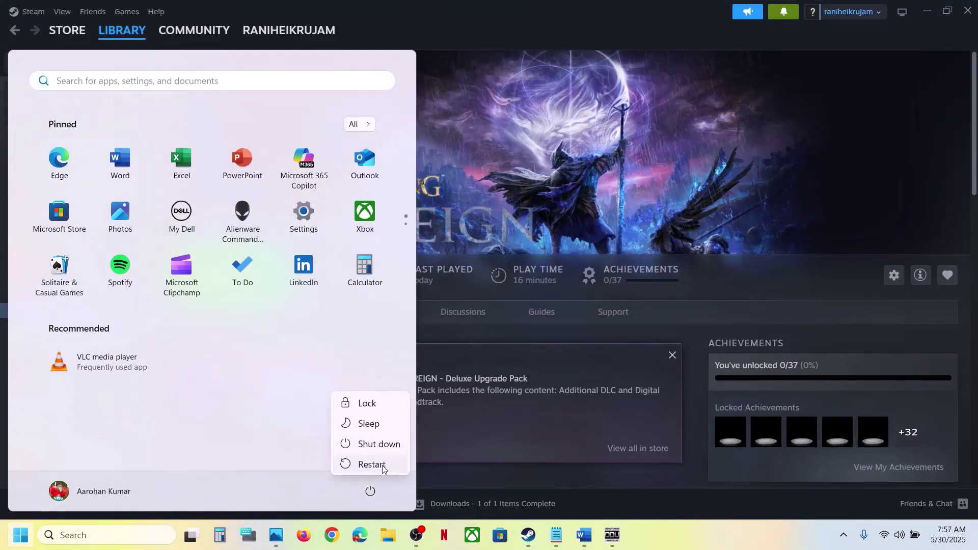
pyautogui.click(629, 207)
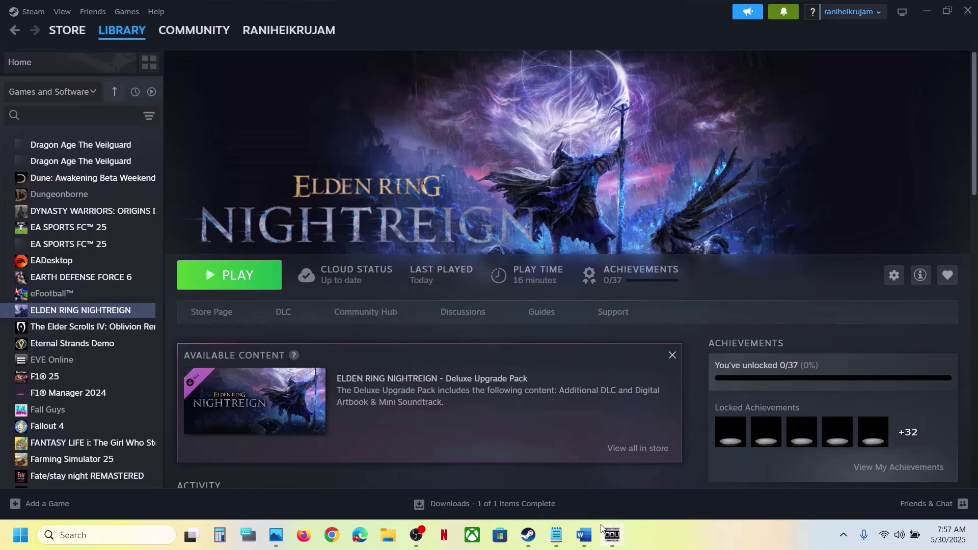
# - Highlight the Step 2 instruction about launching with start_protected_game in the Word document and return to Steam
pyautogui.click(585, 533)
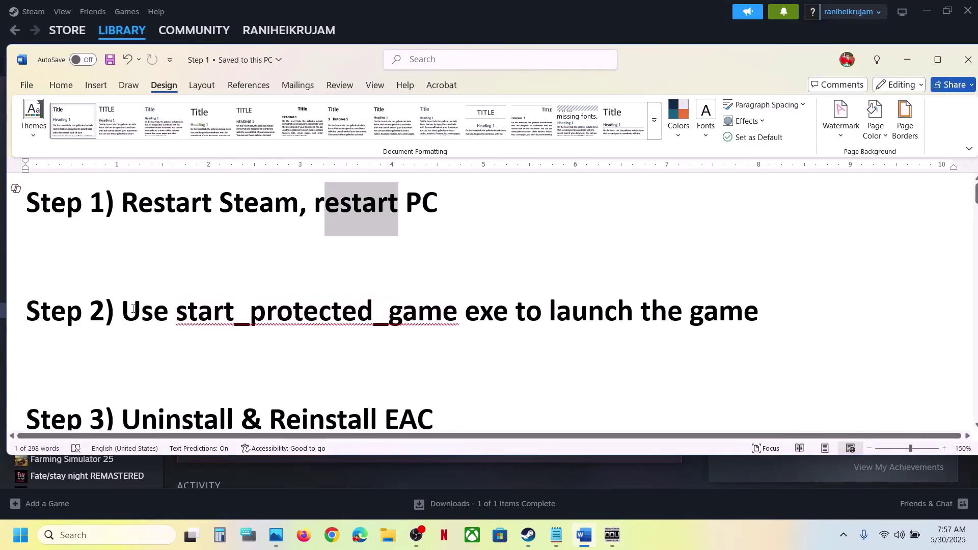
pyautogui.moveTo(133, 308); pyautogui.dragTo(634, 311)
pyautogui.click(688, 23)
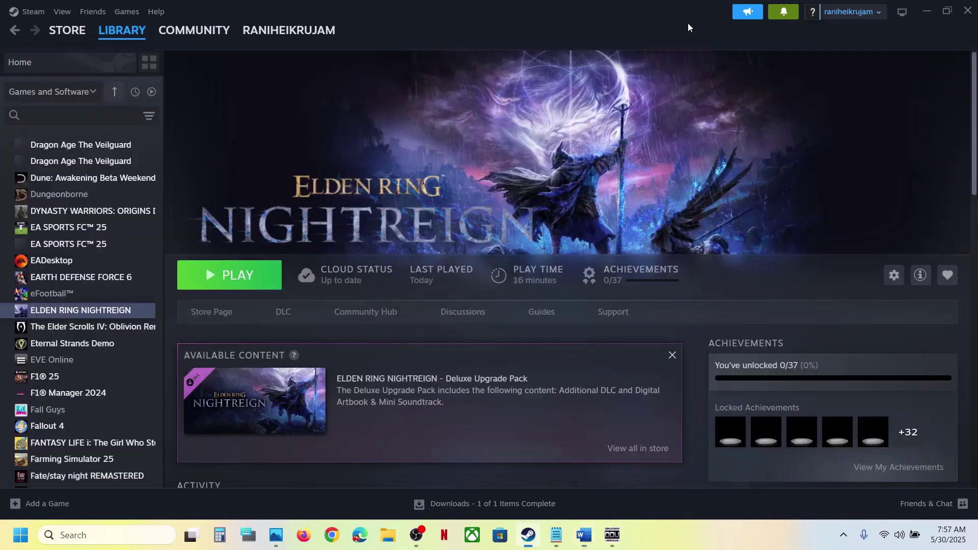
# - Browse the local files of ELDEN RING NIGHTREIGN from the Steam library and open the Game folder
pyautogui.rightClick(115, 311)
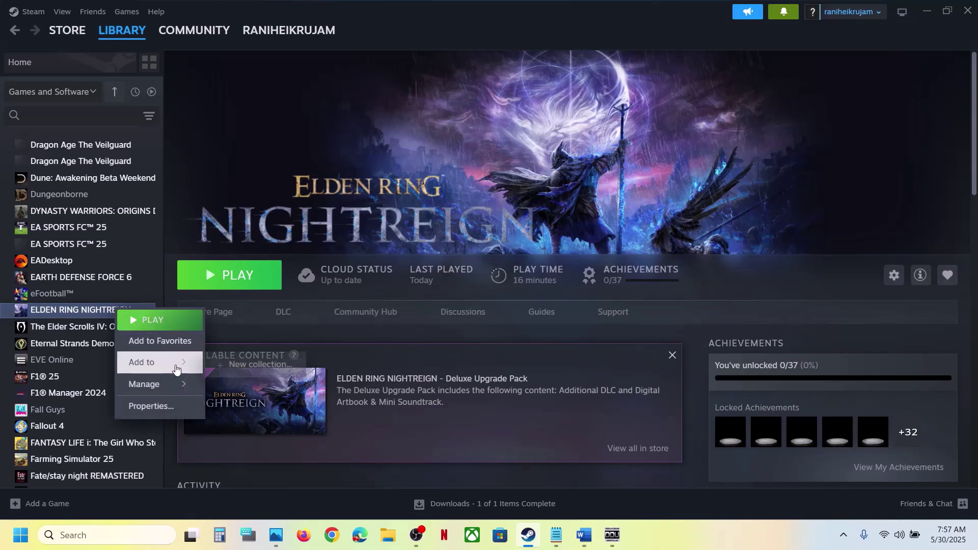
pyautogui.moveTo(163, 385)
pyautogui.click(261, 406)
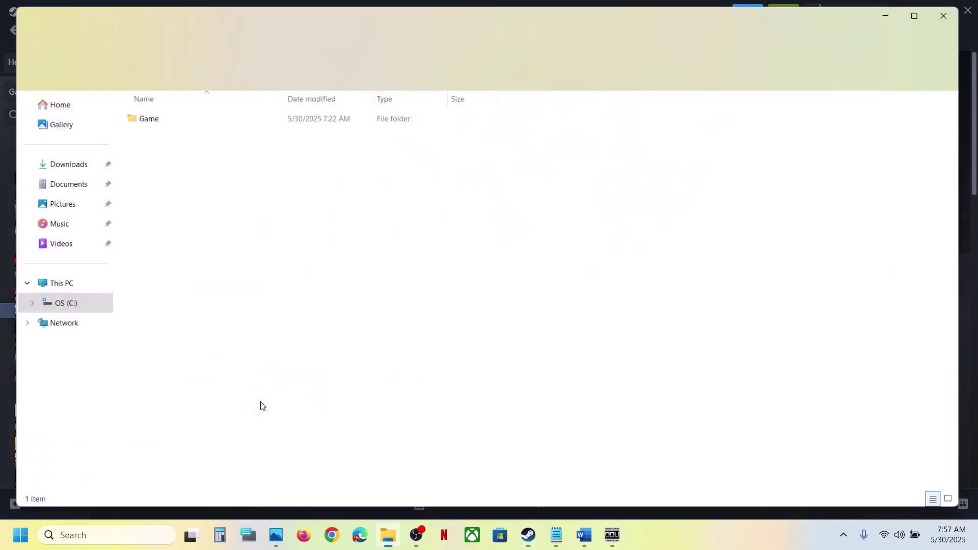
pyautogui.click(140, 121)
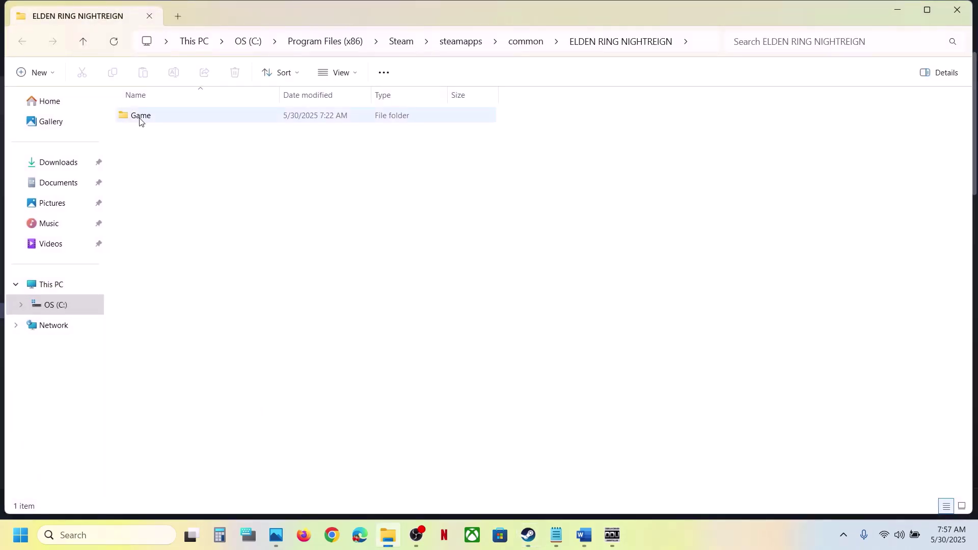
pyautogui.doubleClick(140, 120)
pyautogui.scroll(-2, 186, 316)
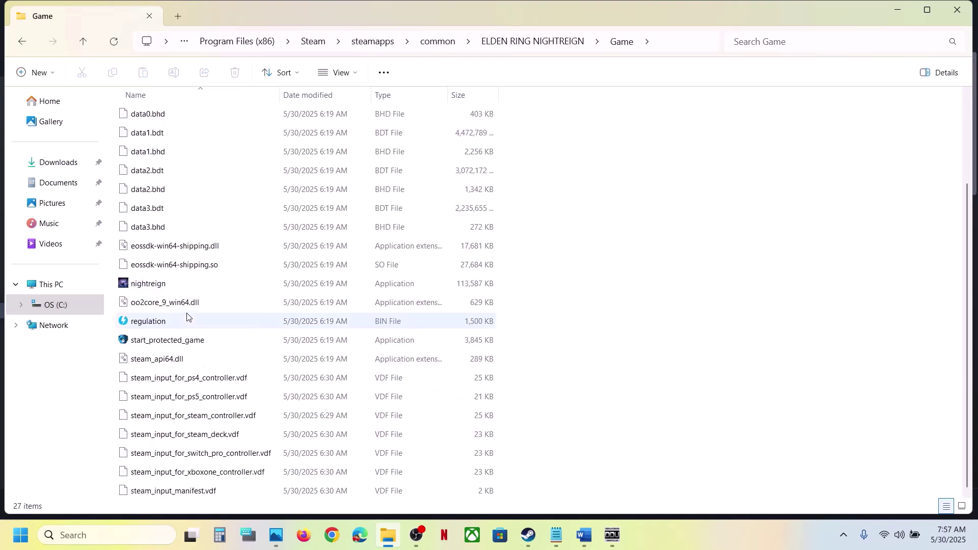
# - Compare the start_protected_game and nightreign applications in the Game folder, leaving start_protected_game selected
pyautogui.click(152, 345)
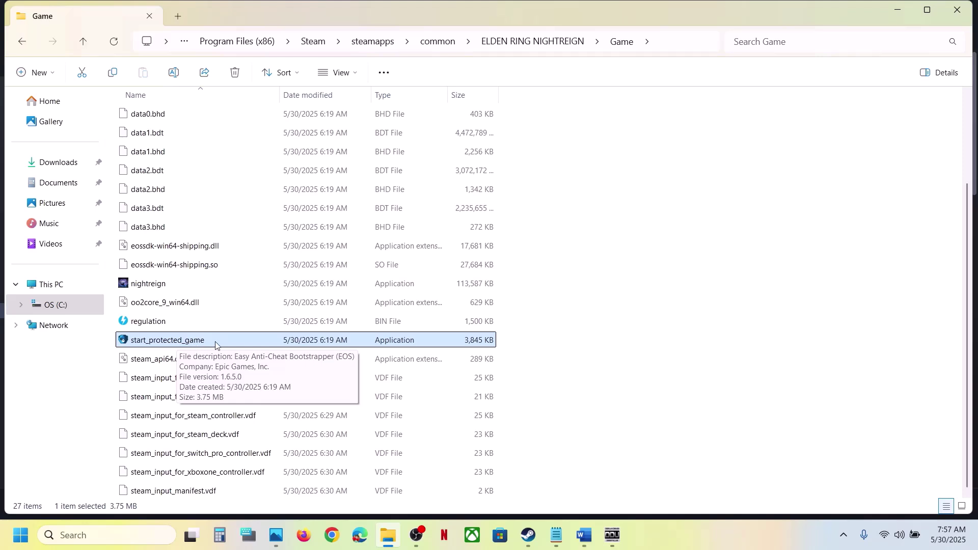
pyautogui.click(161, 287)
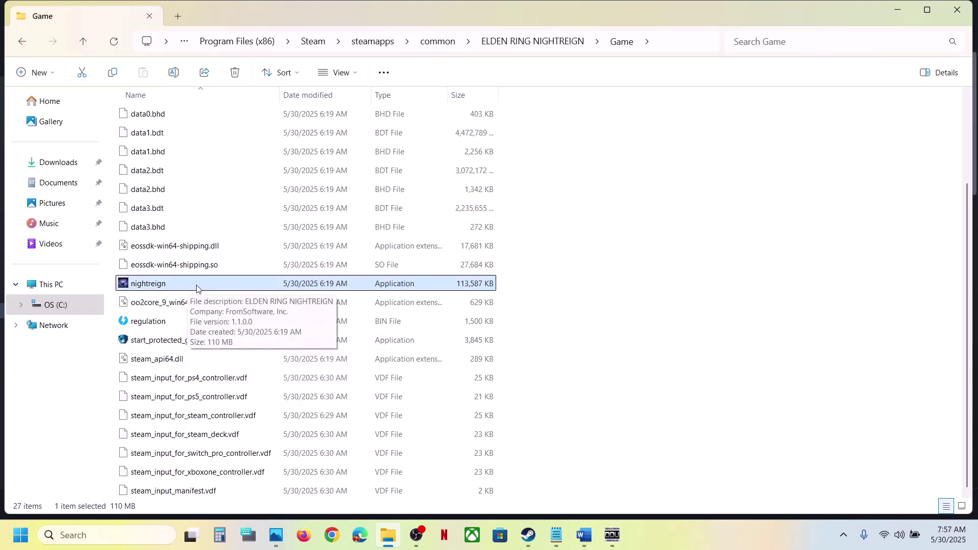
pyautogui.click(175, 351)
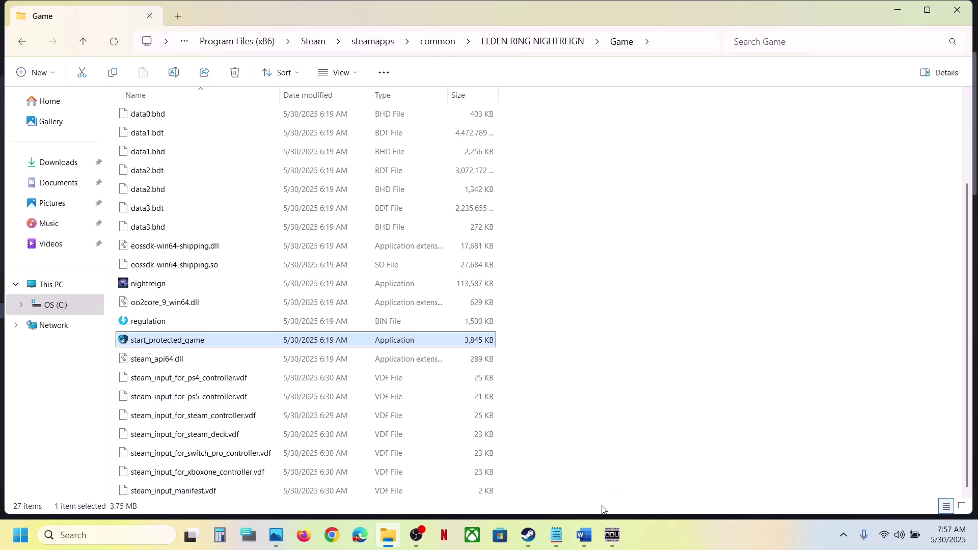
# - Switch to Word and highlight the Step 3 text "Uninstall & Reinstall EAC"
pyautogui.click(585, 538)
pyautogui.scroll(-2, 304, 354)
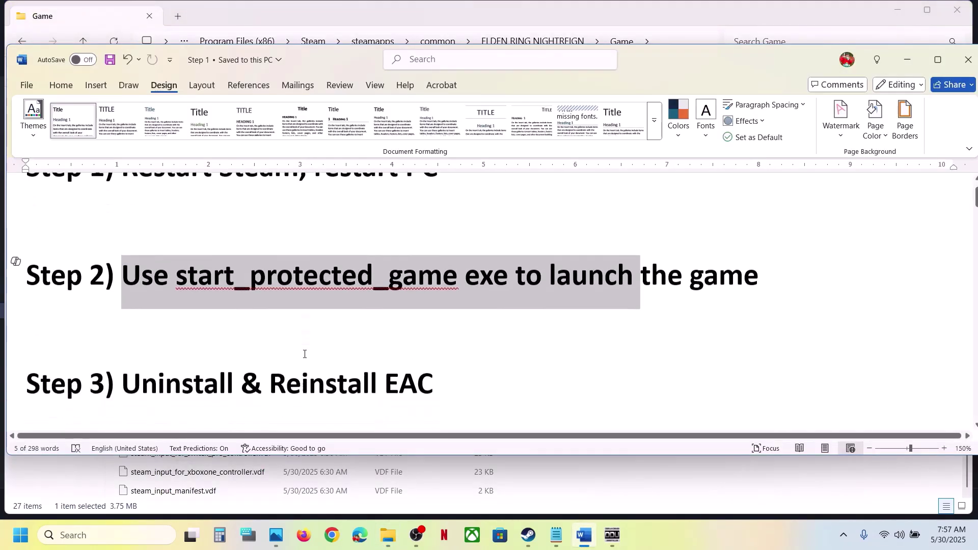
pyautogui.moveTo(123, 343); pyautogui.dragTo(433, 342)
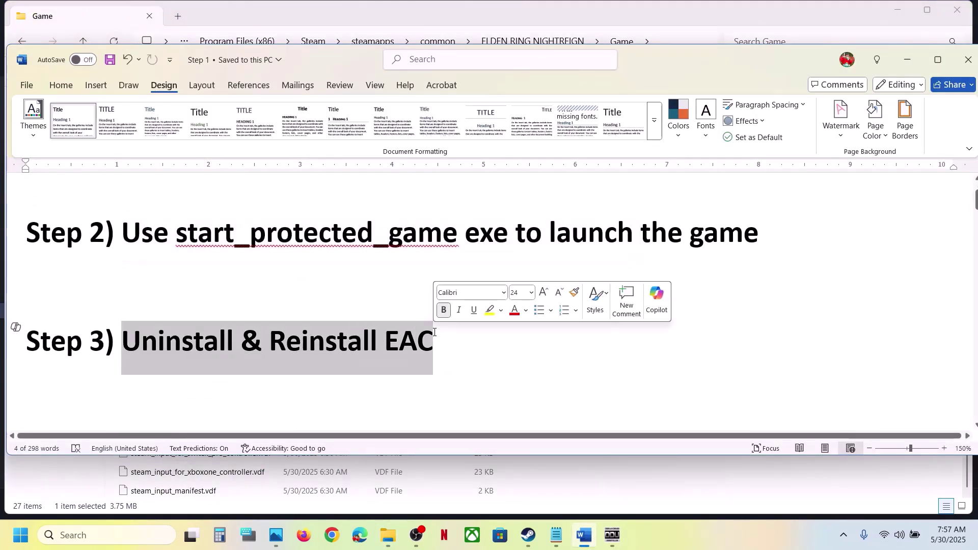
# - From Steam, open the easyanticheat folder in ELDEN RING NIGHTREIGN's local Game files and run uninstall_easyanticheat_eos_setup
pyautogui.click(529, 536)
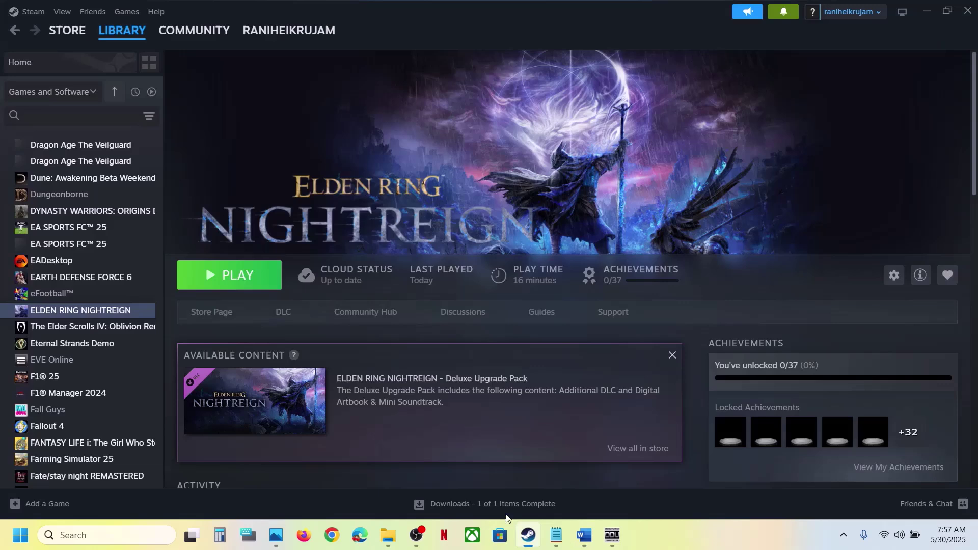
pyautogui.rightClick(74, 311)
pyautogui.moveTo(117, 390)
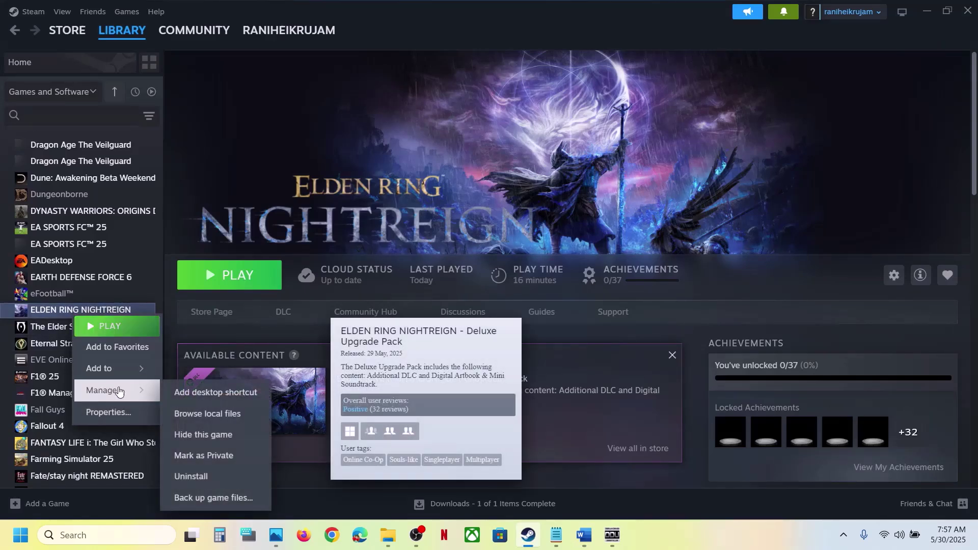
pyautogui.click(209, 415)
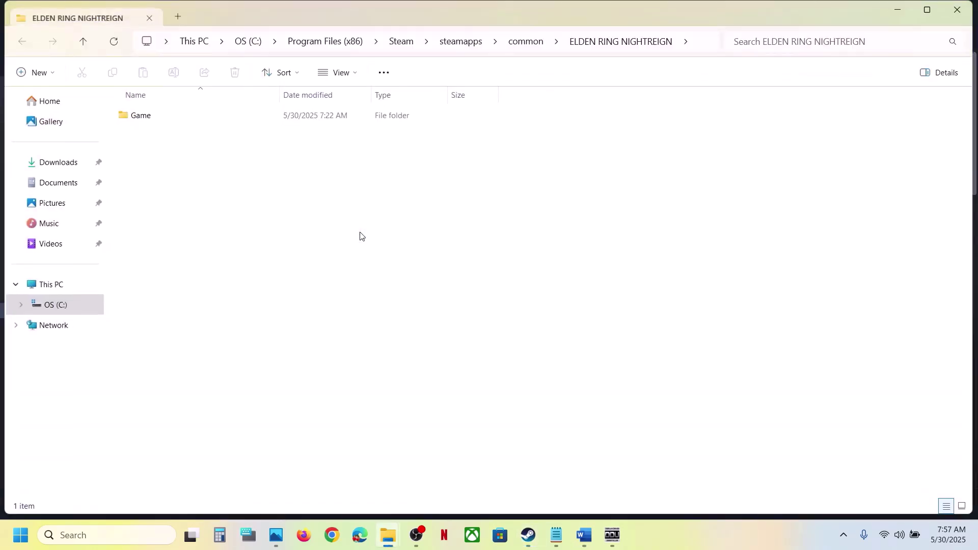
pyautogui.doubleClick(158, 116)
pyautogui.doubleClick(166, 118)
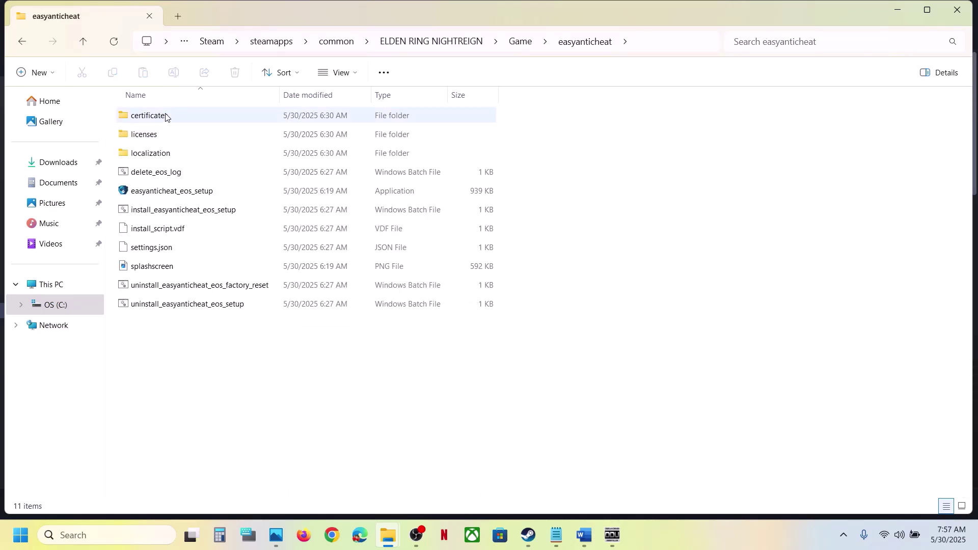
pyautogui.click(162, 304)
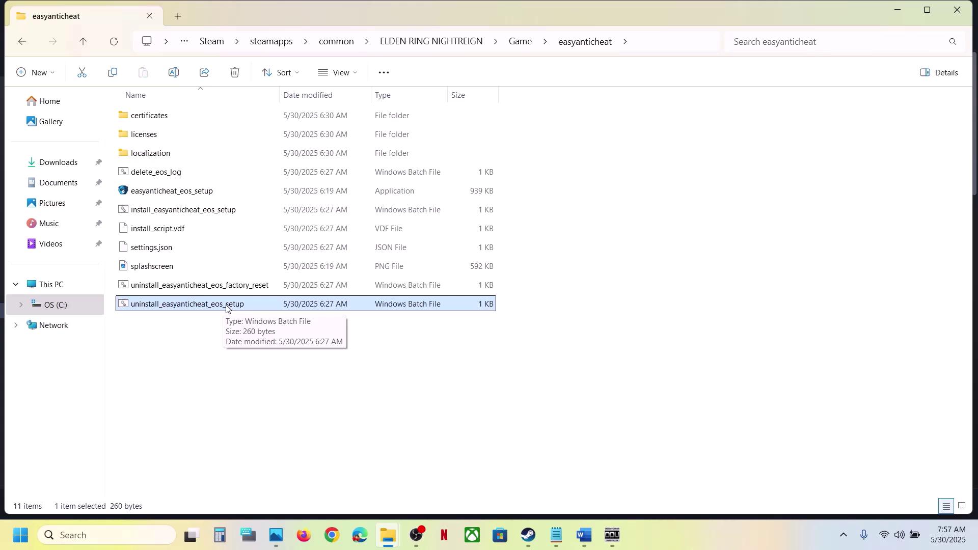
pyautogui.doubleClick(227, 308)
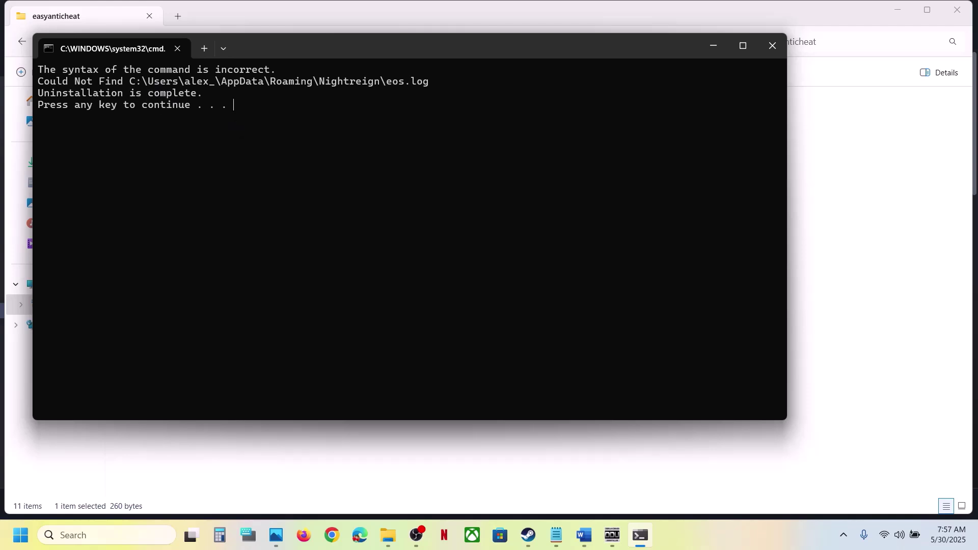
# - Dismiss the finished uninstall console and run uninstall_easyanticheat_eos_factory_reset from the easyanticheat folder through to completion
pyautogui.press('Return')
pyautogui.click(166, 287)
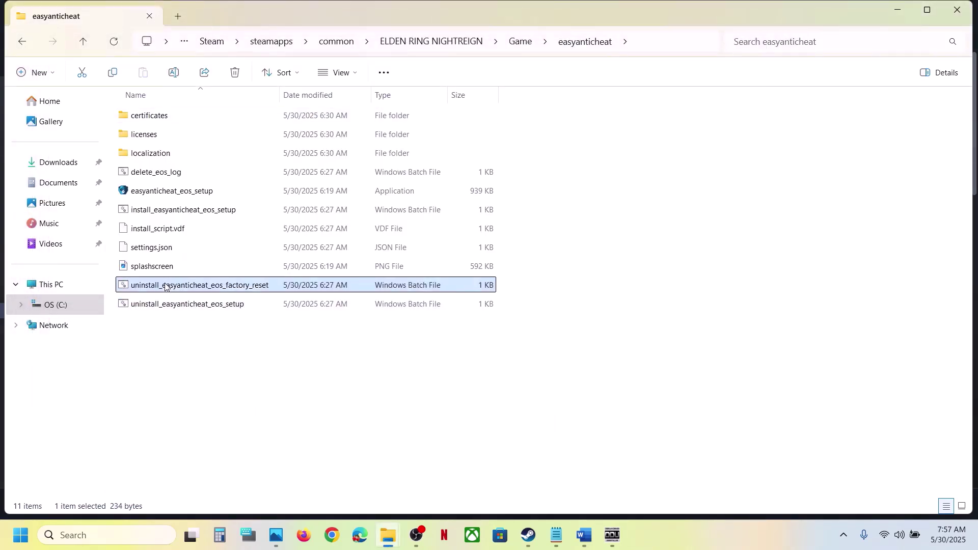
pyautogui.doubleClick(204, 287)
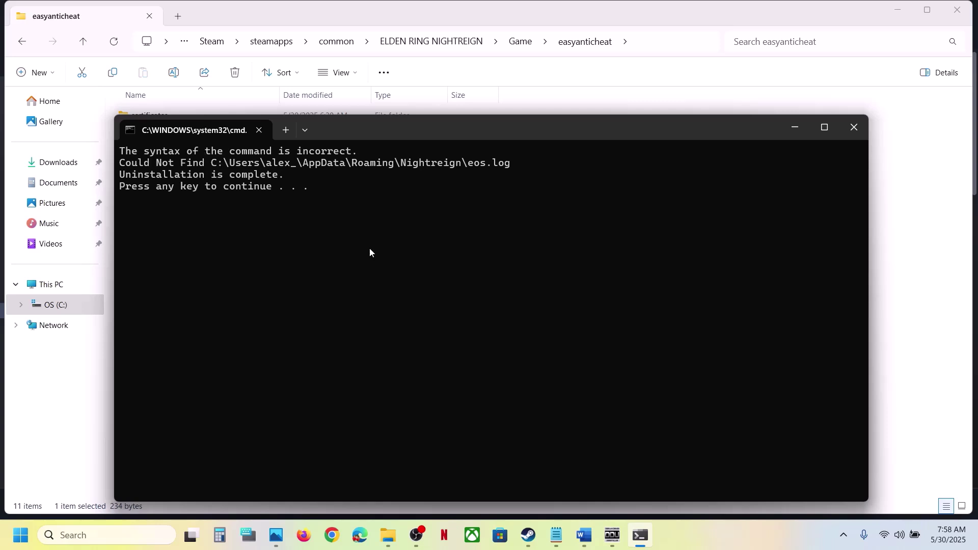
pyautogui.press('Return')
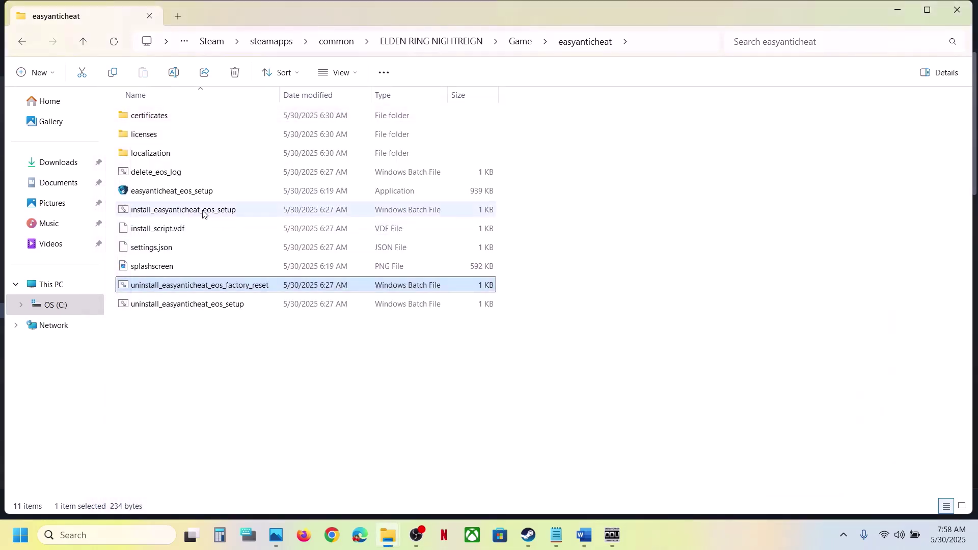
# - Reinstall Easy Anti-Cheat by running install_easyanticheat_eos_setup from the easyanticheat folder and dismiss its console
pyautogui.click(161, 216)
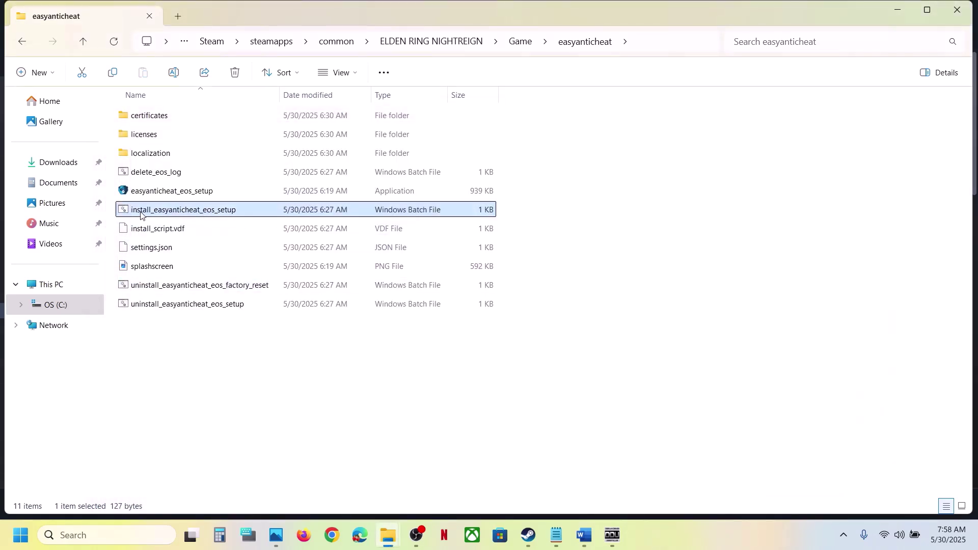
pyautogui.doubleClick(198, 213)
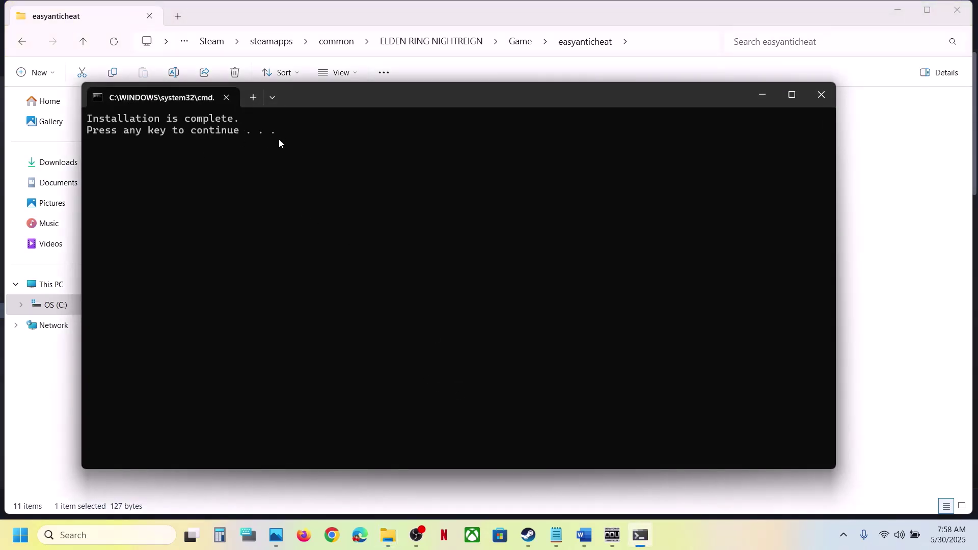
pyautogui.press('Return')
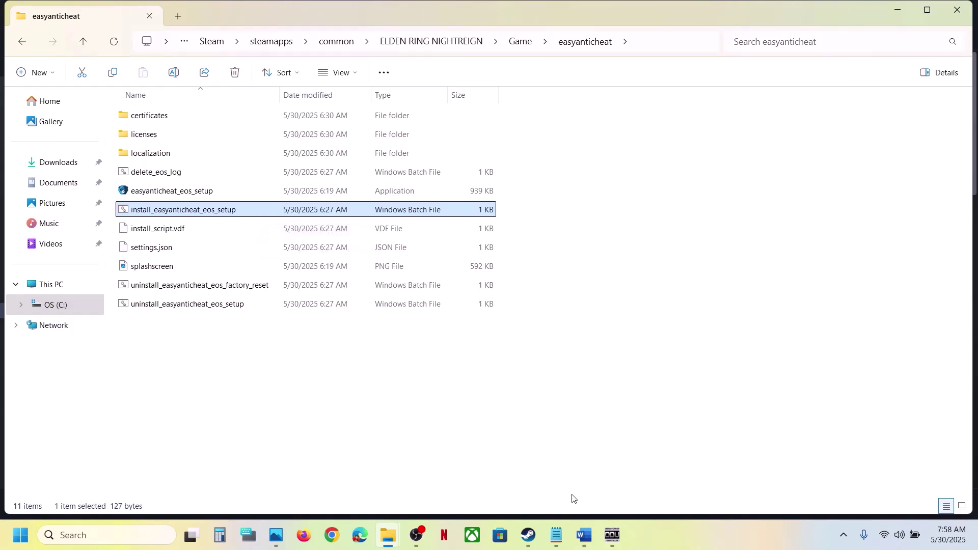
# - Switch to Steam and bring up the ELDEN RING NIGHTREIGN library page
pyautogui.click(534, 539)
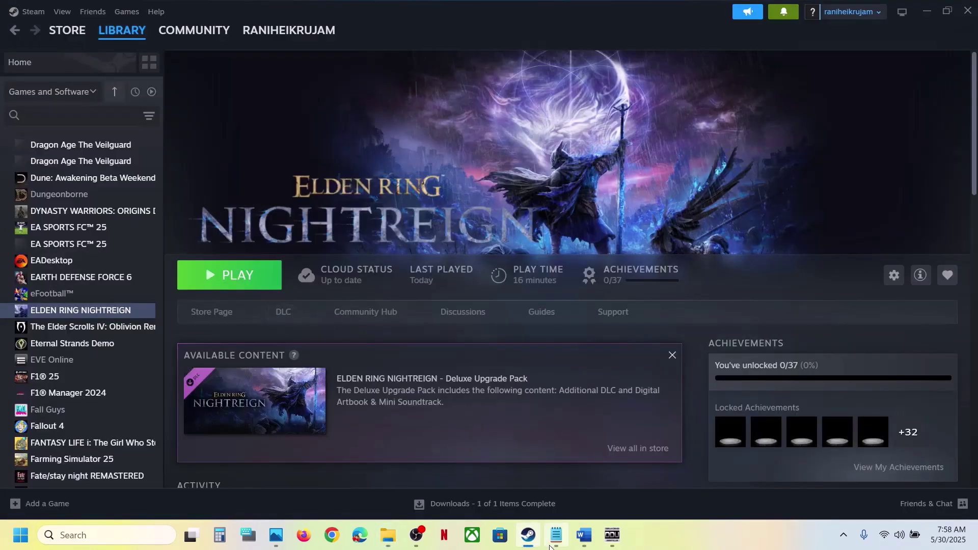
pyautogui.click(530, 542)
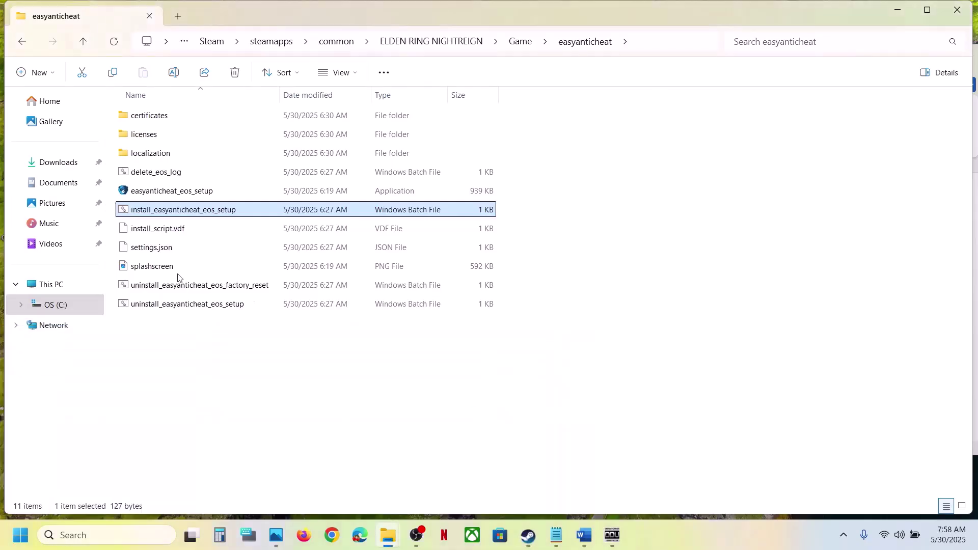
pyautogui.click(150, 192)
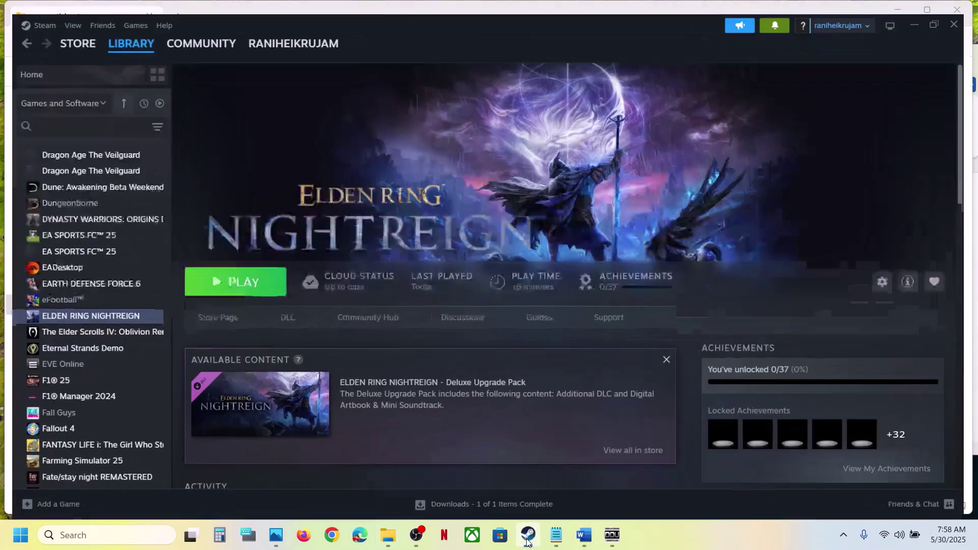
pyautogui.click(528, 535)
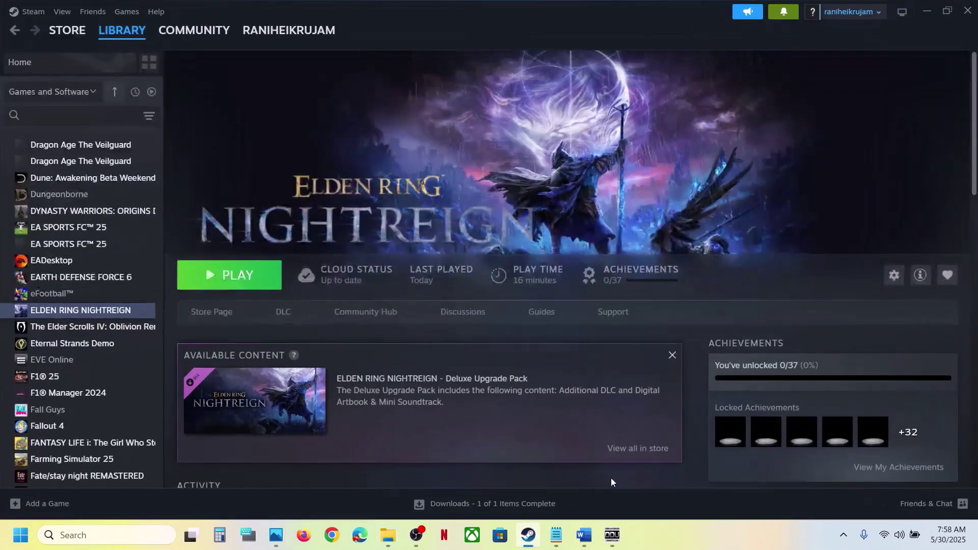
# - Switch to Word and highlight the Step 4 text about running the game as an administrator from the game installation folder
pyautogui.click(584, 534)
pyautogui.scroll(-2, 406, 304)
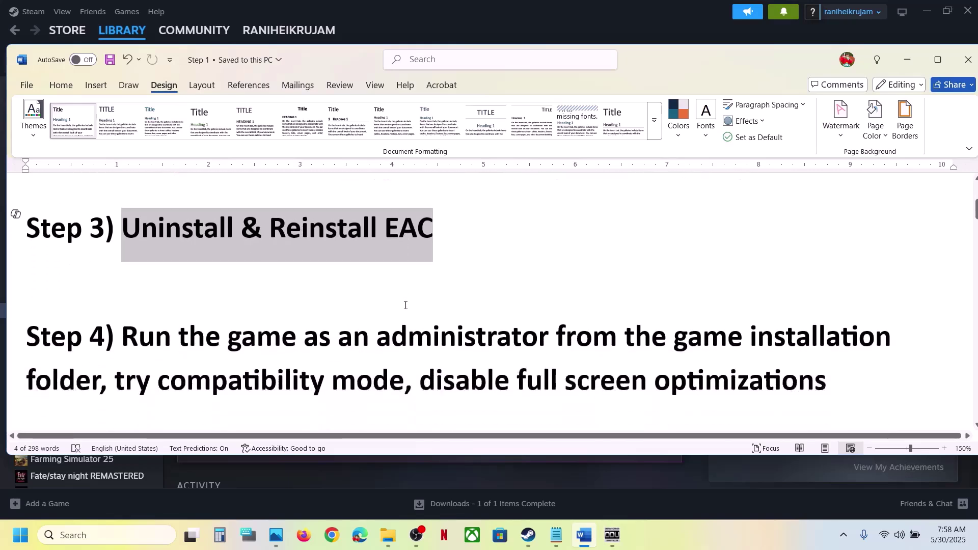
pyautogui.moveTo(138, 336); pyautogui.dragTo(99, 374)
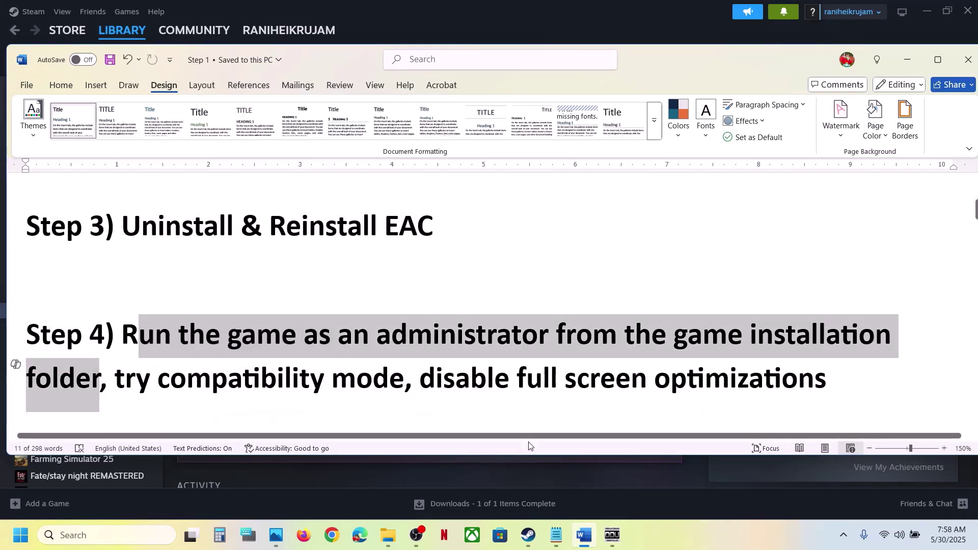
# - Switch to Steam, browse the local files of ELDEN RING NIGHTREIGN and open the Game folder
pyautogui.click(521, 546)
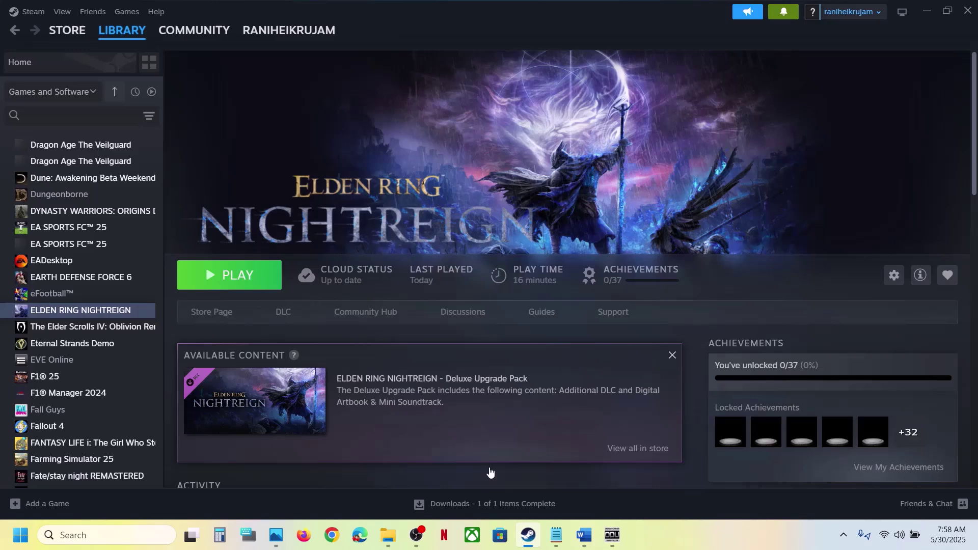
pyautogui.rightClick(106, 311)
pyautogui.moveTo(134, 386)
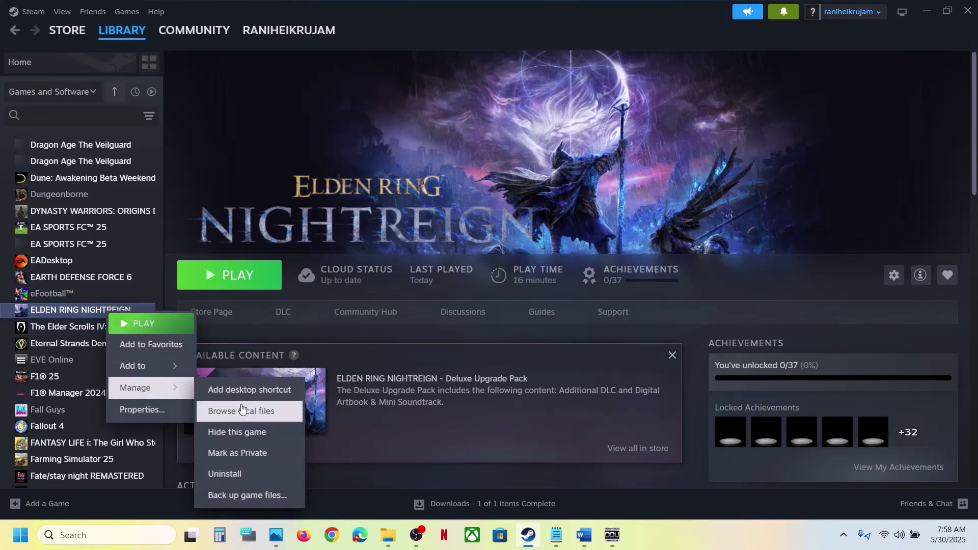
pyautogui.click(239, 411)
pyautogui.doubleClick(153, 118)
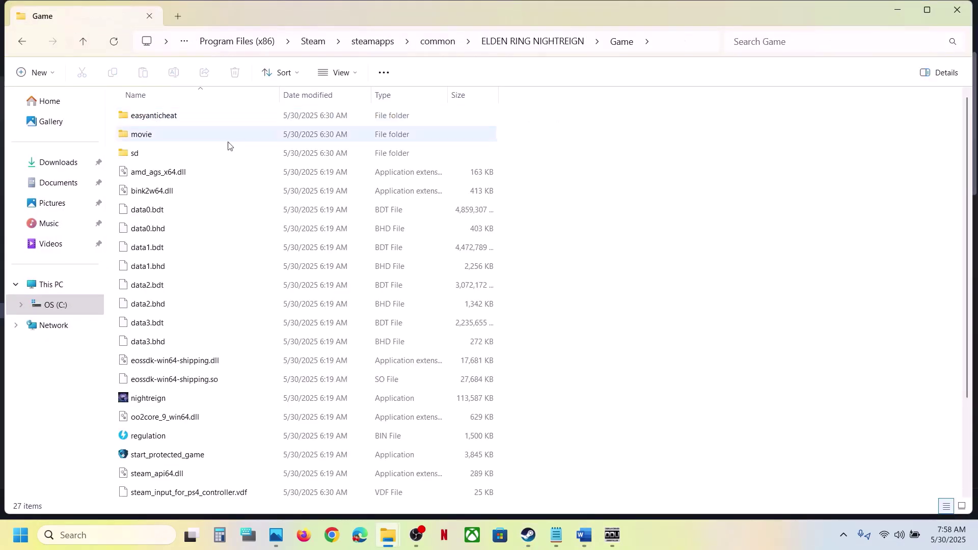
# - Set the nightreign application to run as an administrator in its compatibility properties and apply the change
pyautogui.scroll(-3, 193, 353)
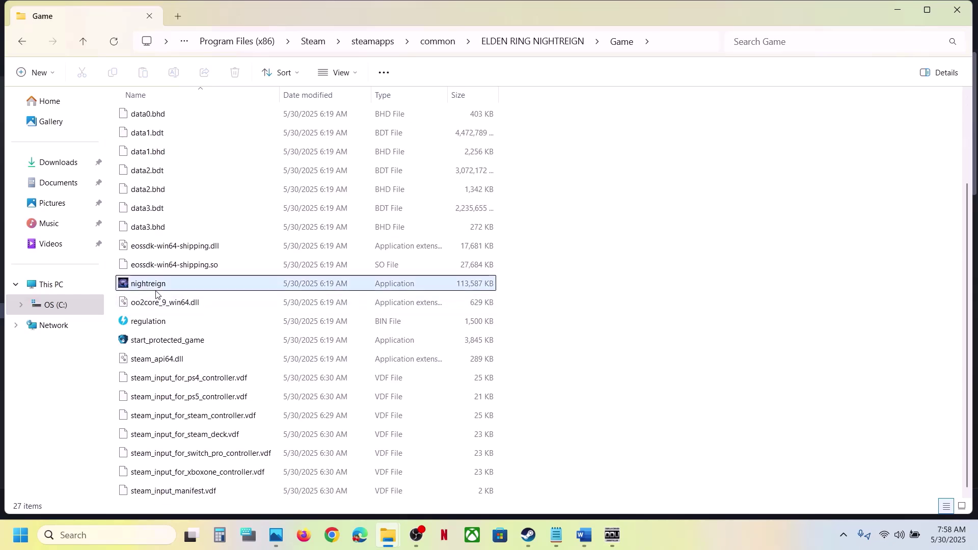
pyautogui.rightClick(173, 284)
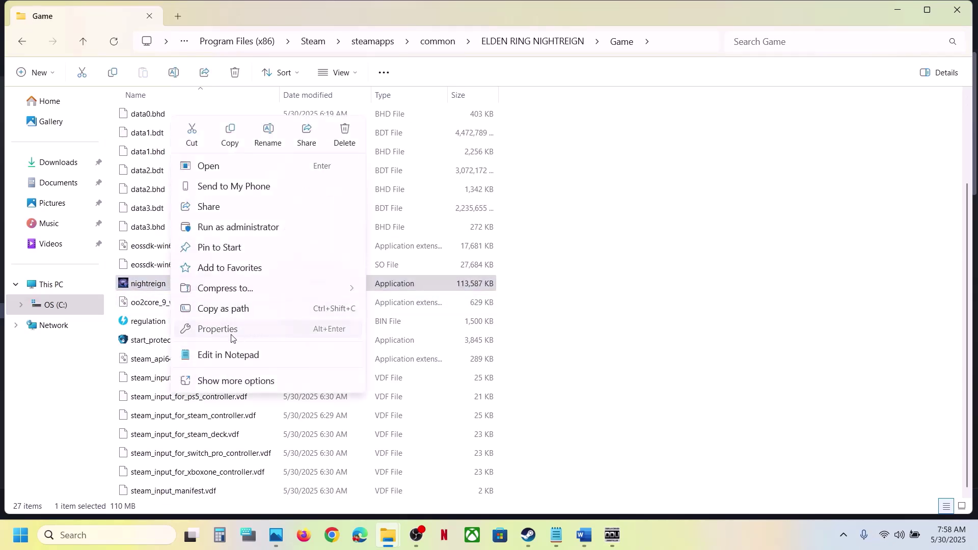
pyautogui.click(230, 330)
pyautogui.click(309, 206)
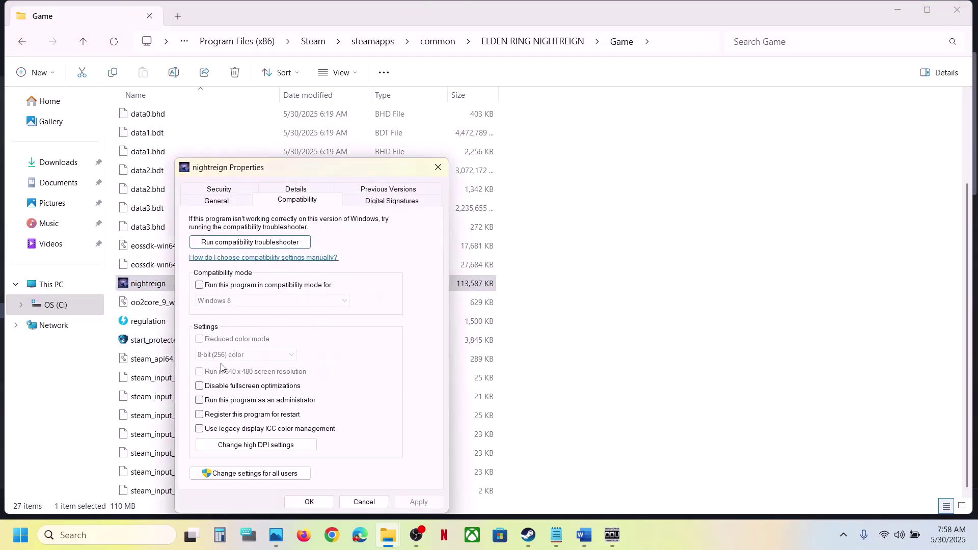
pyautogui.click(199, 402)
pyautogui.click(421, 502)
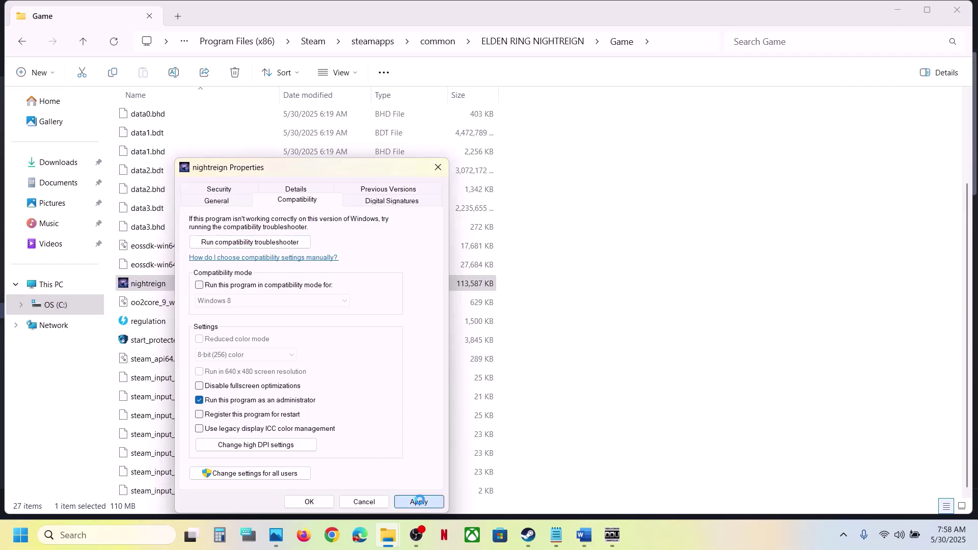
pyautogui.click(312, 501)
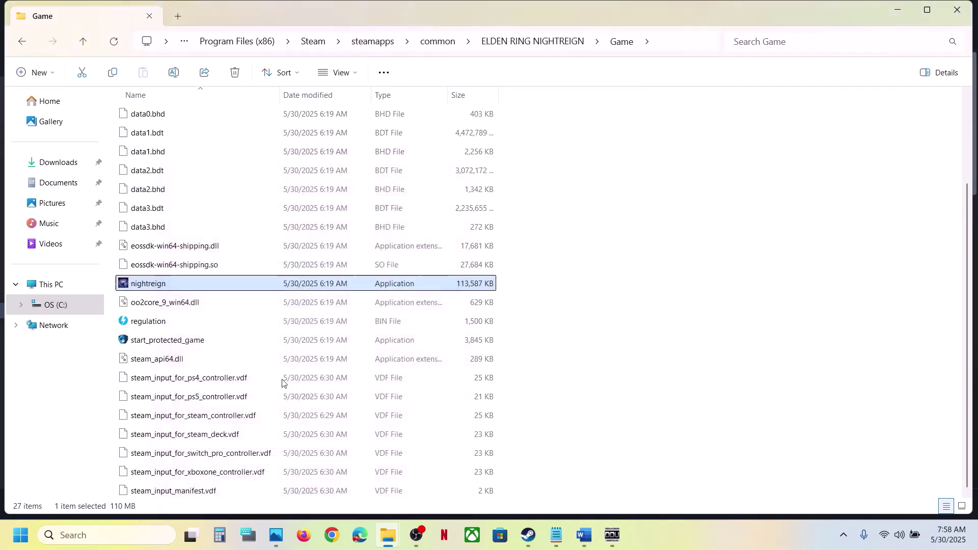
# - Reopen the nightreign compatibility properties and enable compatibility mode for Windows 8
pyautogui.rightClick(162, 286)
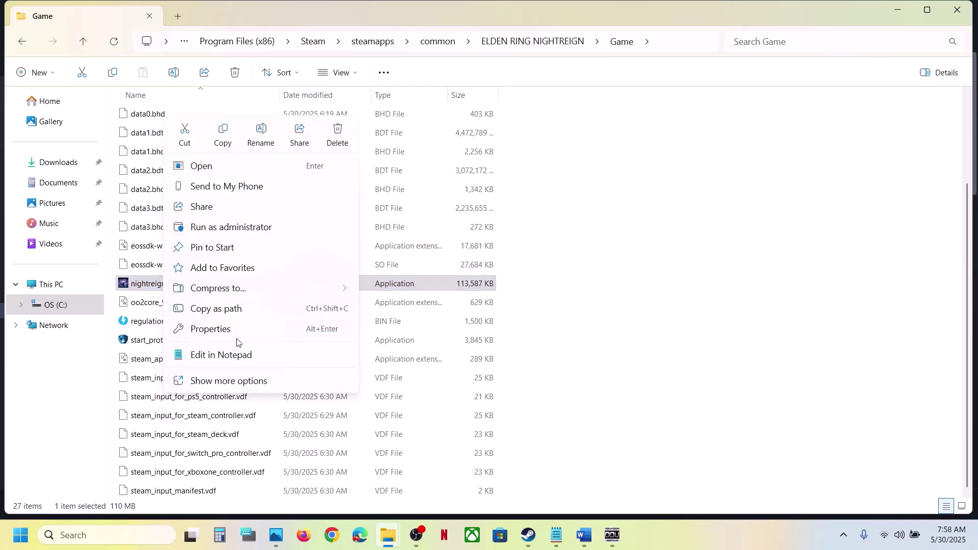
pyautogui.click(219, 329)
pyautogui.click(306, 200)
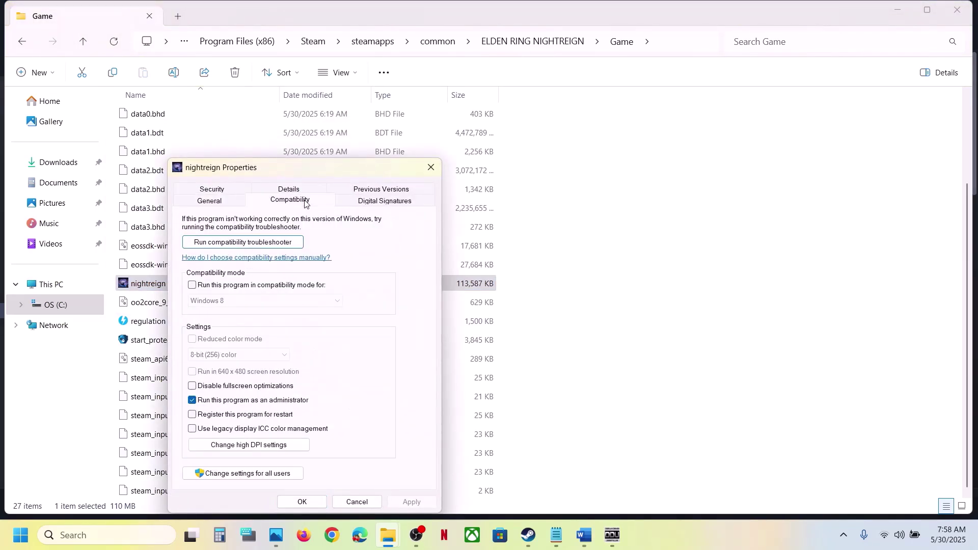
pyautogui.click(192, 286)
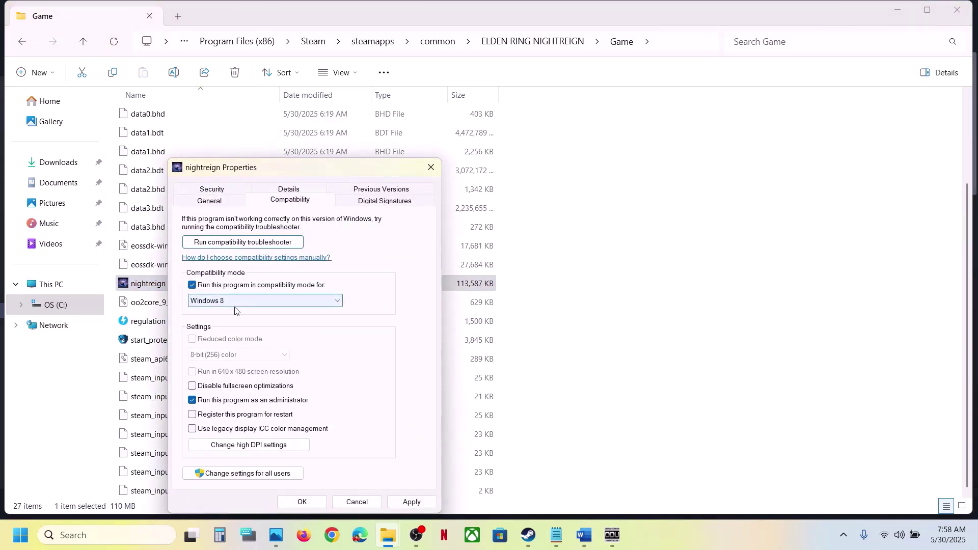
pyautogui.click(421, 502)
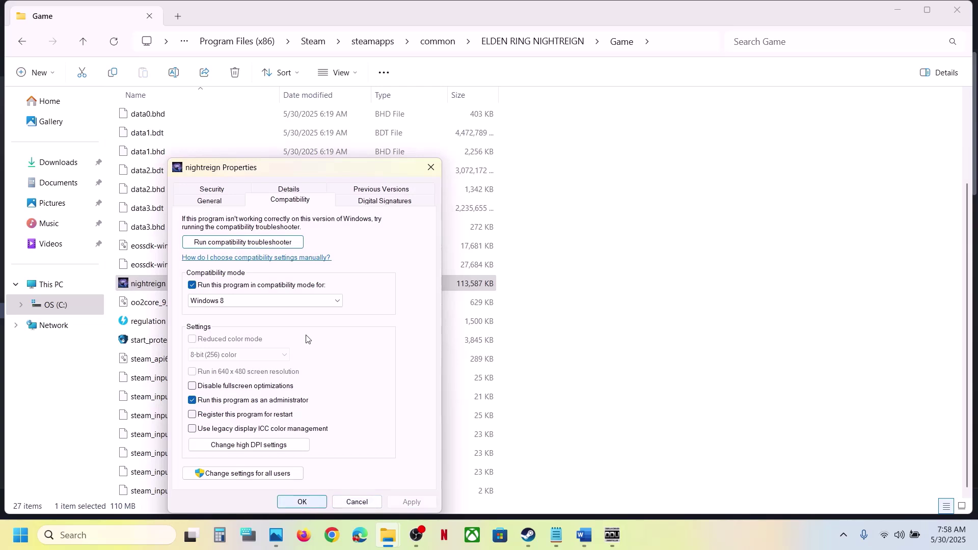
# - Change the nightreign compatibility mode to Windows 7 and apply it
pyautogui.click(253, 302)
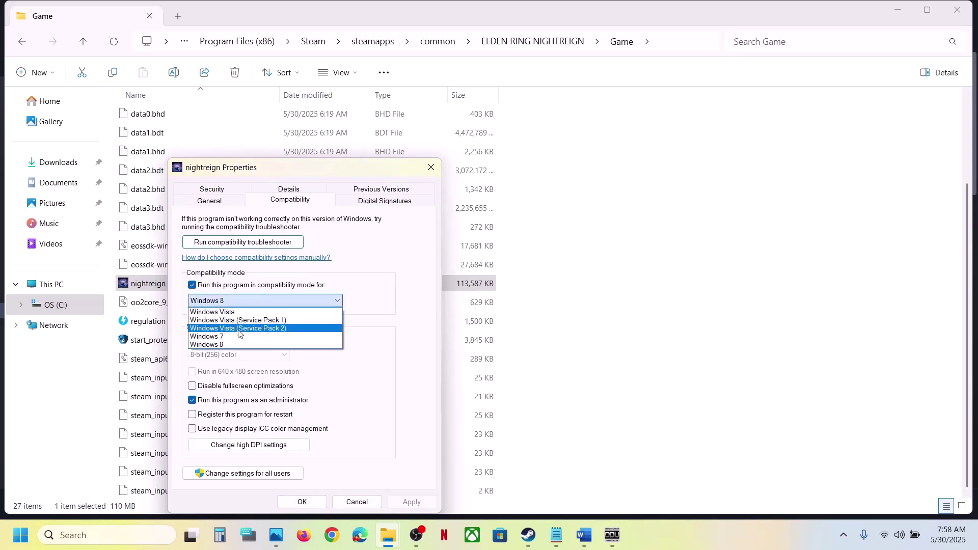
pyautogui.click(275, 339)
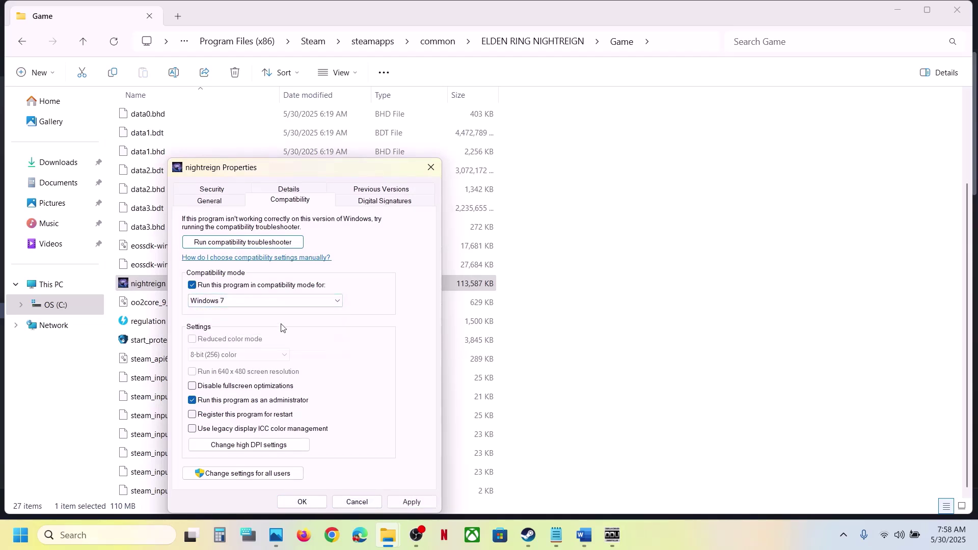
pyautogui.click(411, 503)
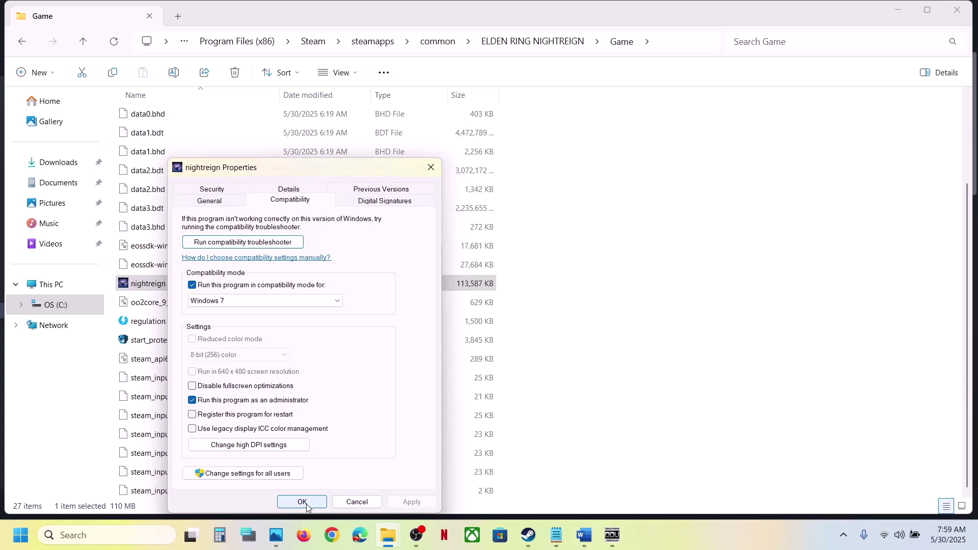
# - Disable fullscreen optimizations for nightreign, apply the change and close its properties
pyautogui.click(214, 389)
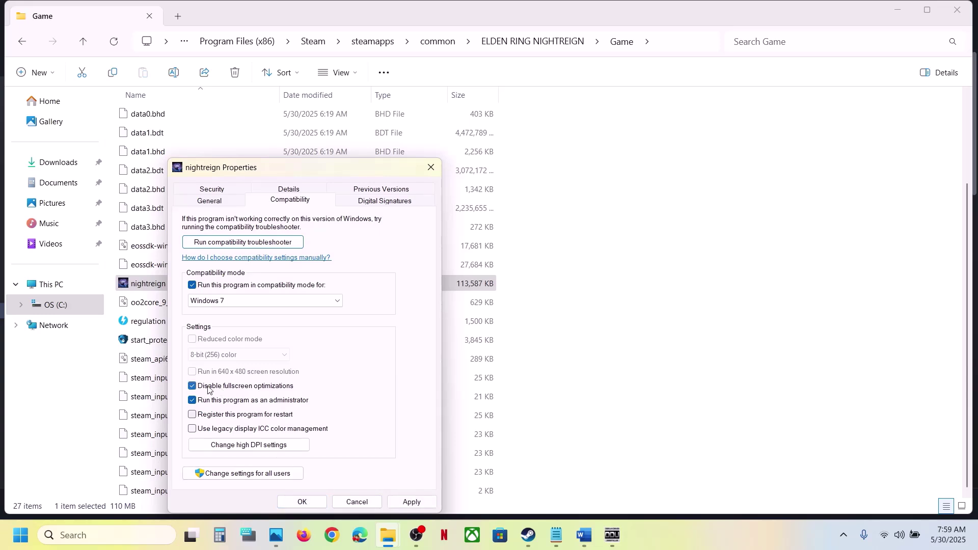
pyautogui.click(410, 501)
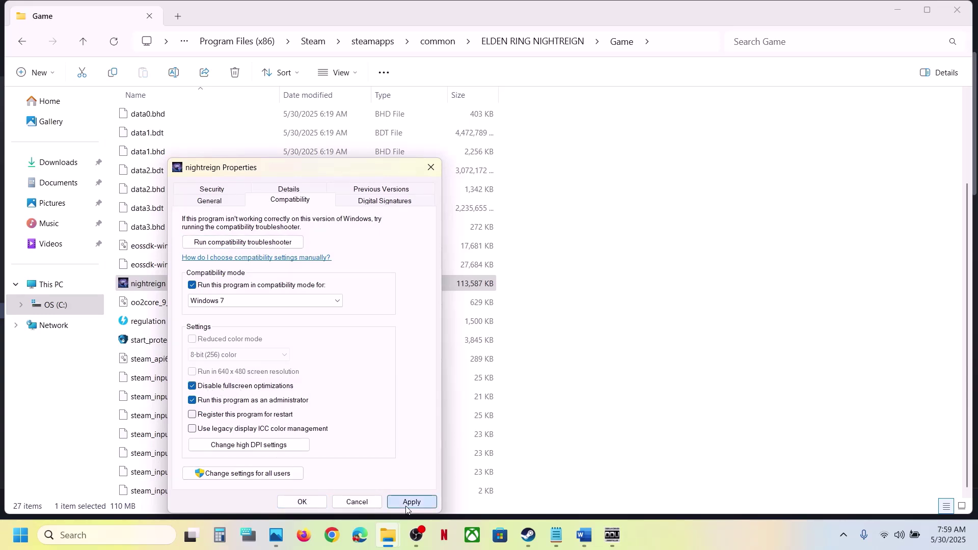
pyautogui.click(317, 507)
# - Turn off compatibility mode, Disable fullscreen optimizations and Run this program as an administrator for nightreign, and save the properties
pyautogui.rightClick(144, 289)
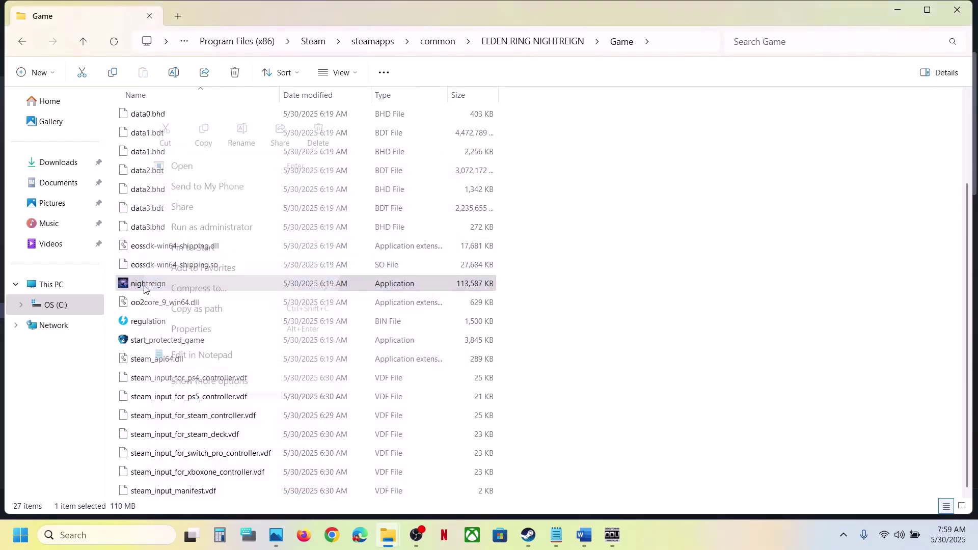
pyautogui.click(205, 330)
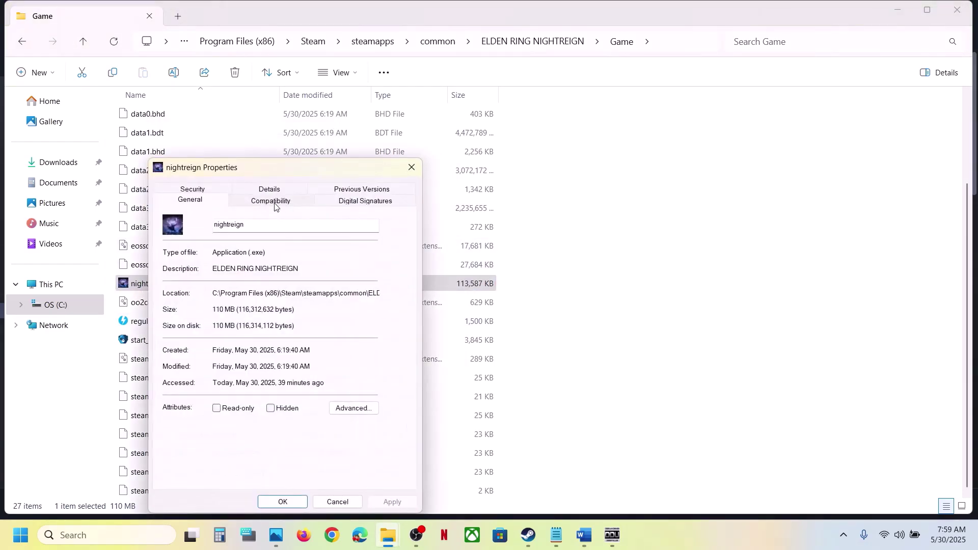
pyautogui.click(275, 203)
pyautogui.click(173, 286)
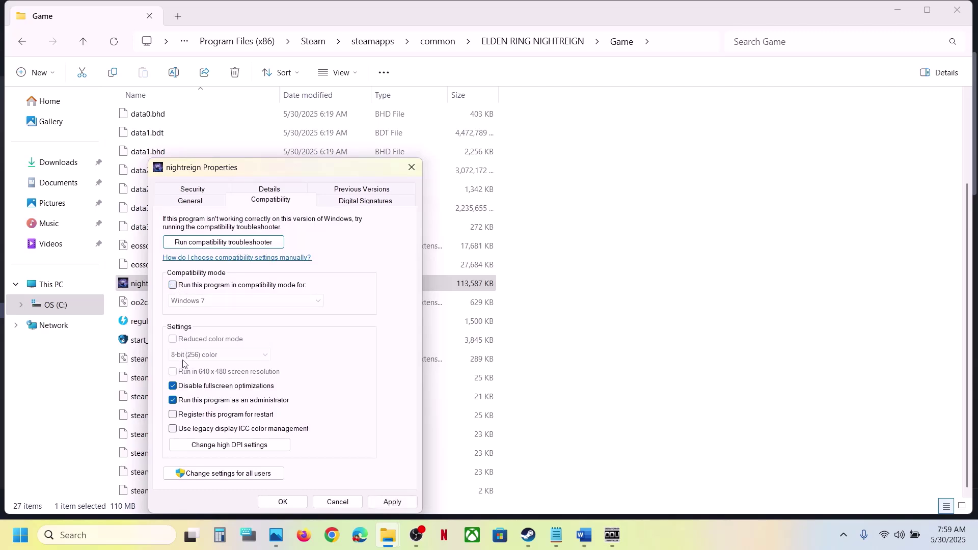
pyautogui.click(174, 386)
pyautogui.click(174, 400)
pyautogui.click(389, 503)
pyautogui.click(284, 502)
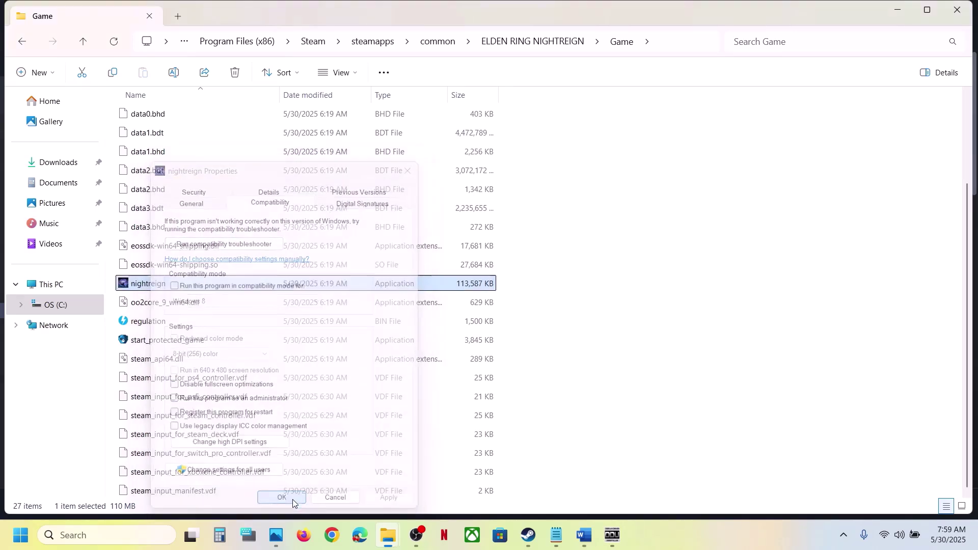
# - Switch to the Word instructions and read Step 5 on allowing the game exe files through antivirus, Windows Security and Firewall
pyautogui.click(584, 534)
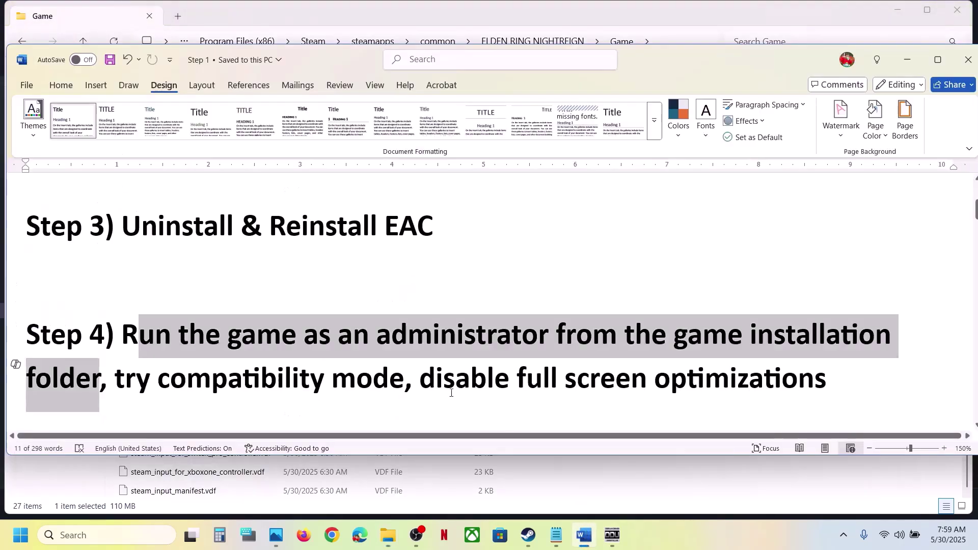
pyautogui.scroll(-2, 364, 359)
pyautogui.scroll(-1, 364, 357)
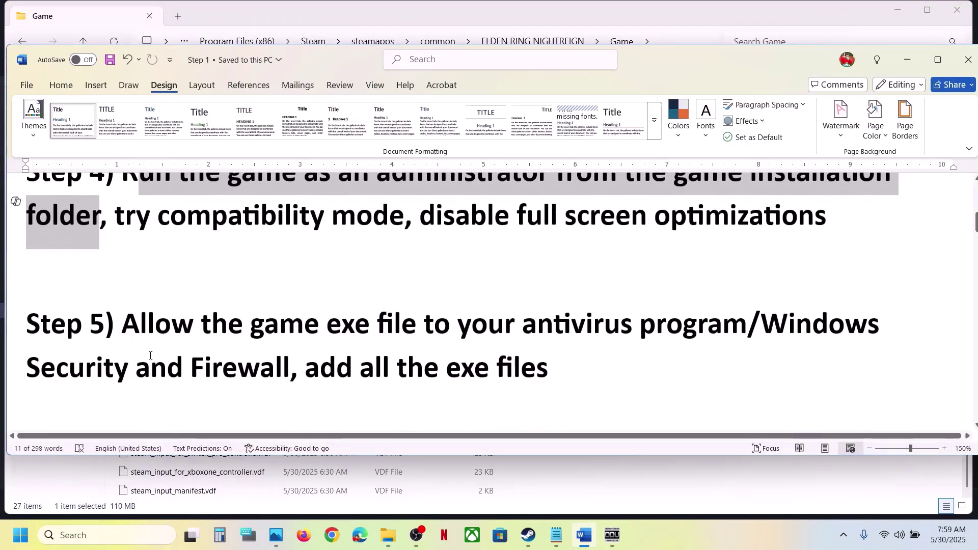
pyautogui.moveTo(133, 326); pyautogui.dragTo(723, 328)
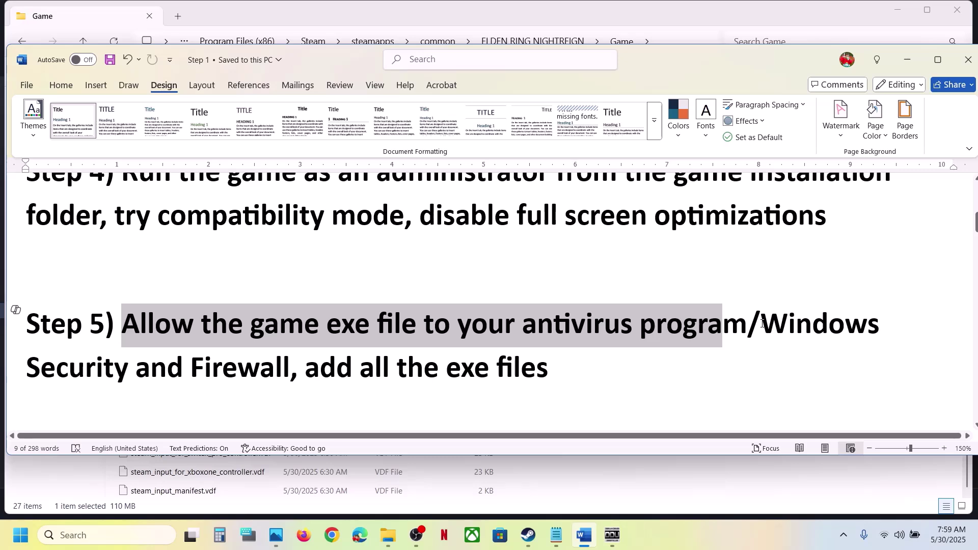
pyautogui.moveTo(761, 324); pyautogui.dragTo(290, 368)
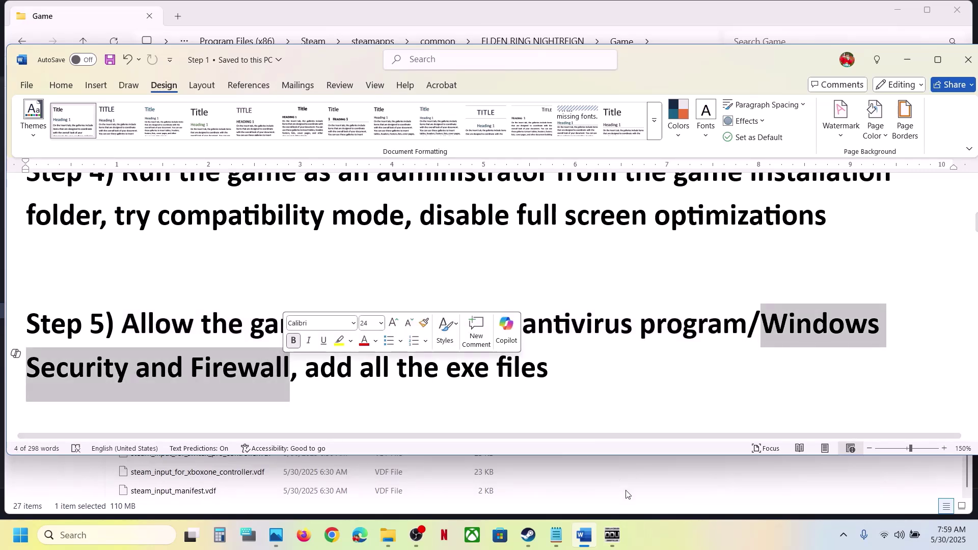
# - Open Windows Security from the privacy settings and go to the apps allowed through Controlled folder access under ransomware protection
pyautogui.click(525, 537)
pyautogui.press('super+i')
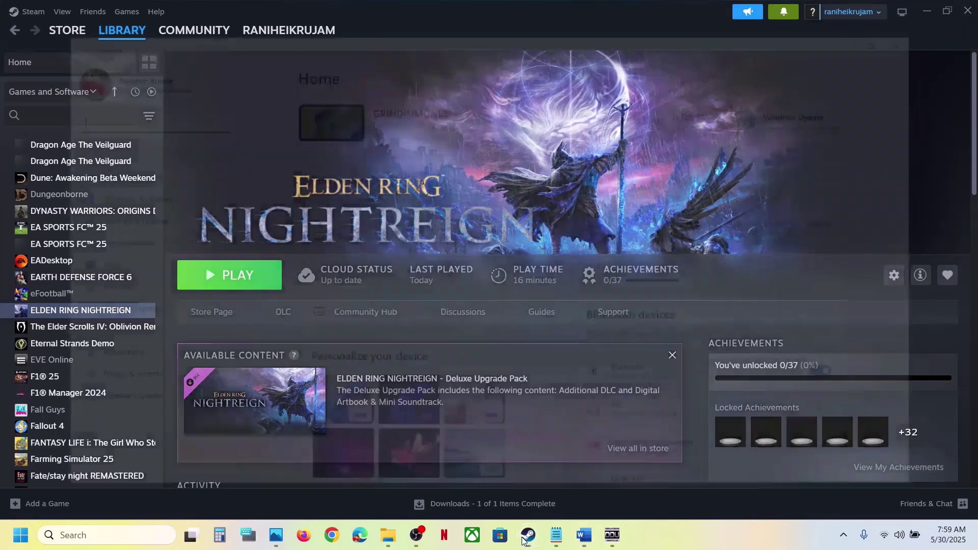
pyautogui.click(77, 393)
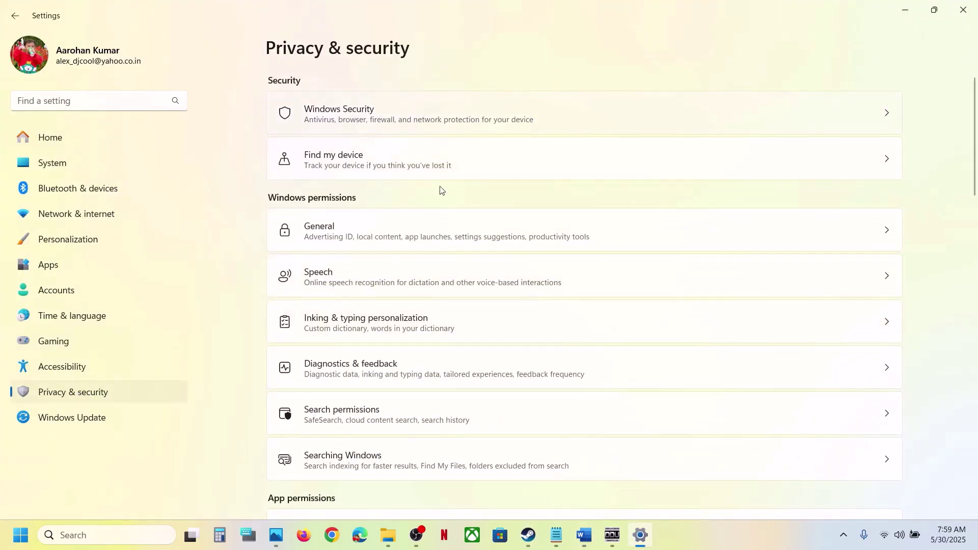
pyautogui.click(359, 192)
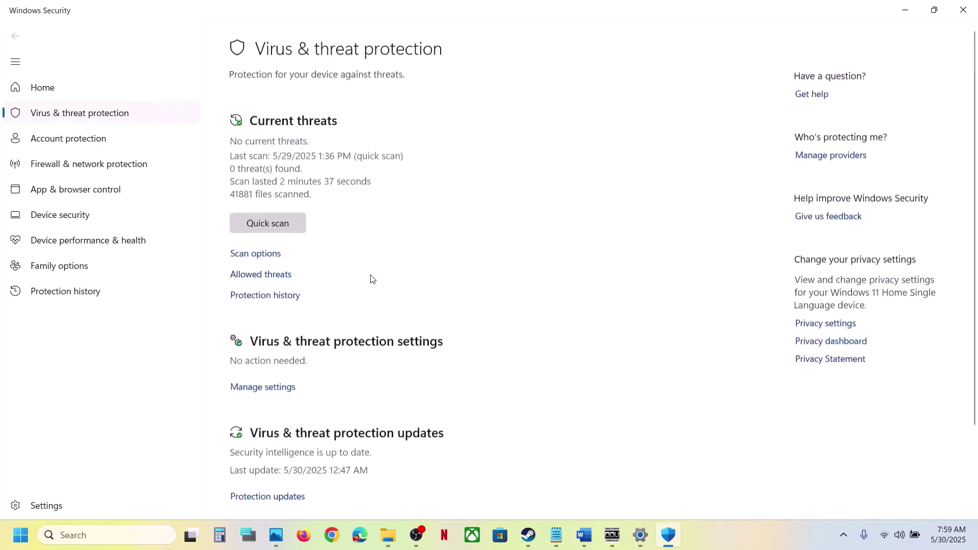
pyautogui.scroll(-3, 357, 306)
pyautogui.click(293, 472)
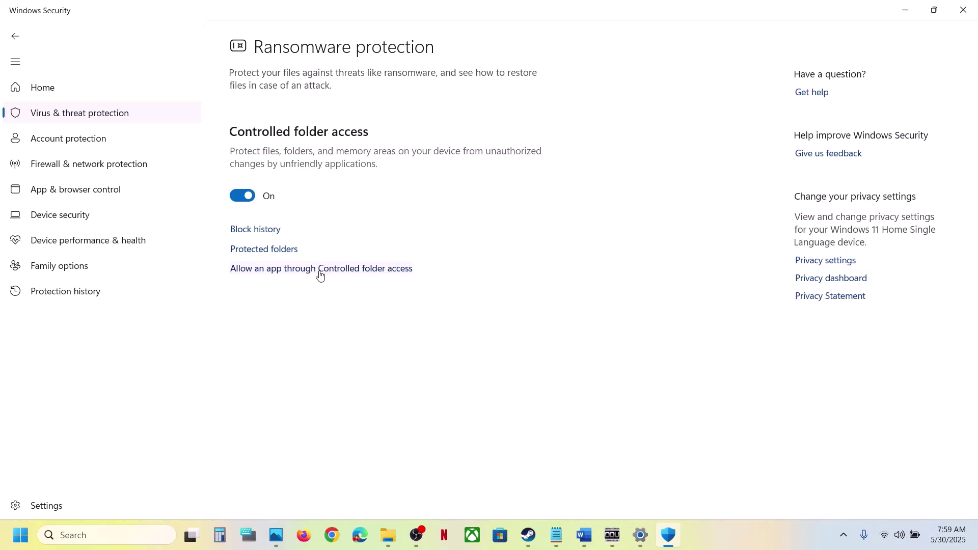
pyautogui.click(320, 272)
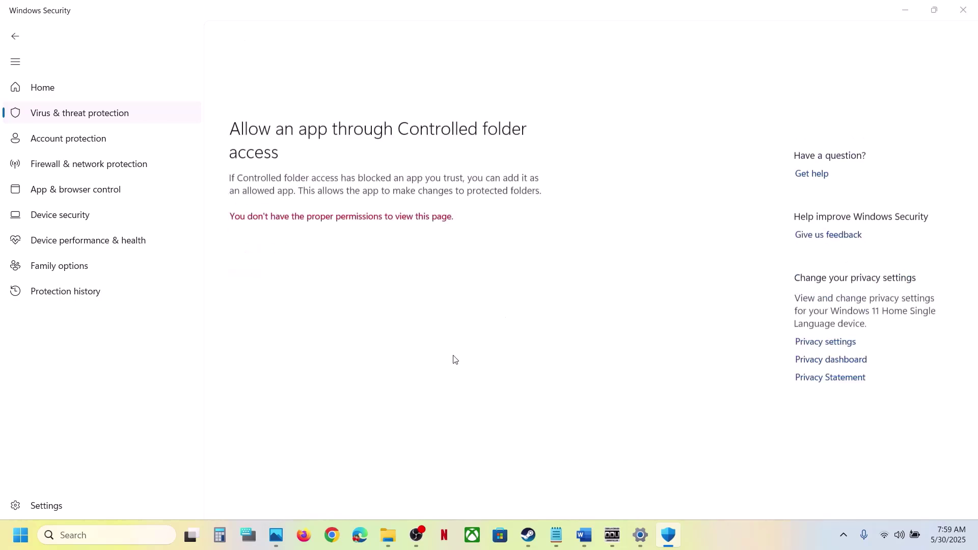
# - Start adding an allowed app and browse to the Program Files (x86) folder on the C: drive
pyautogui.scroll(-4, 393, 150)
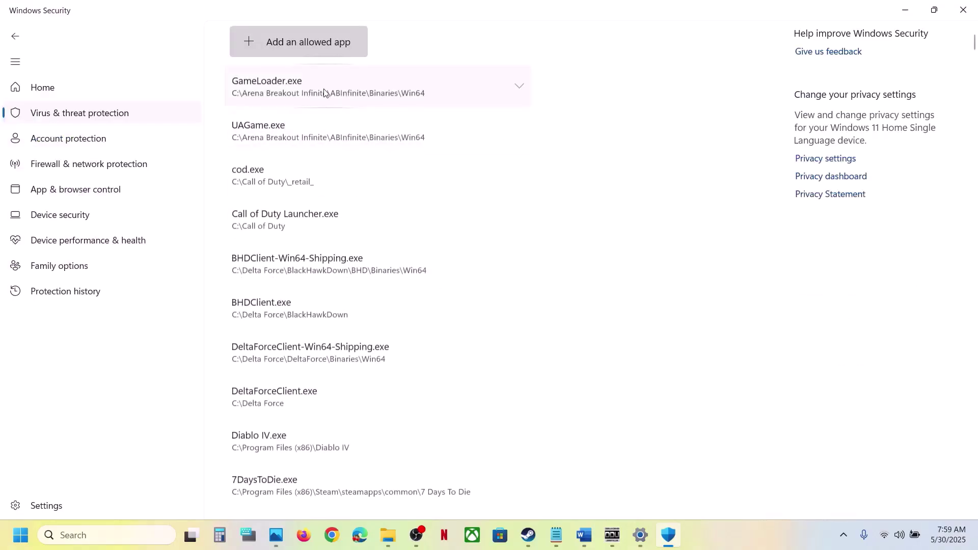
pyautogui.click(302, 57)
pyautogui.click(289, 93)
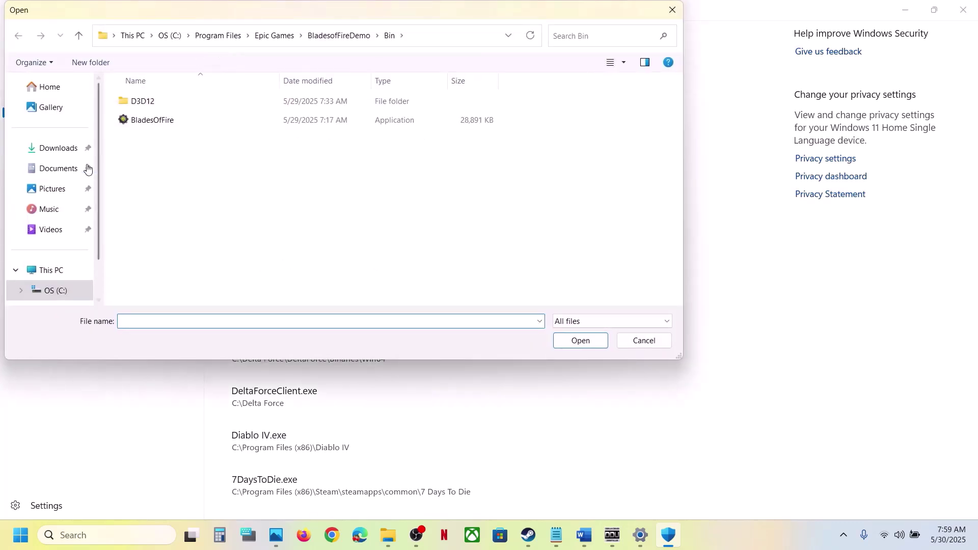
pyautogui.click(53, 270)
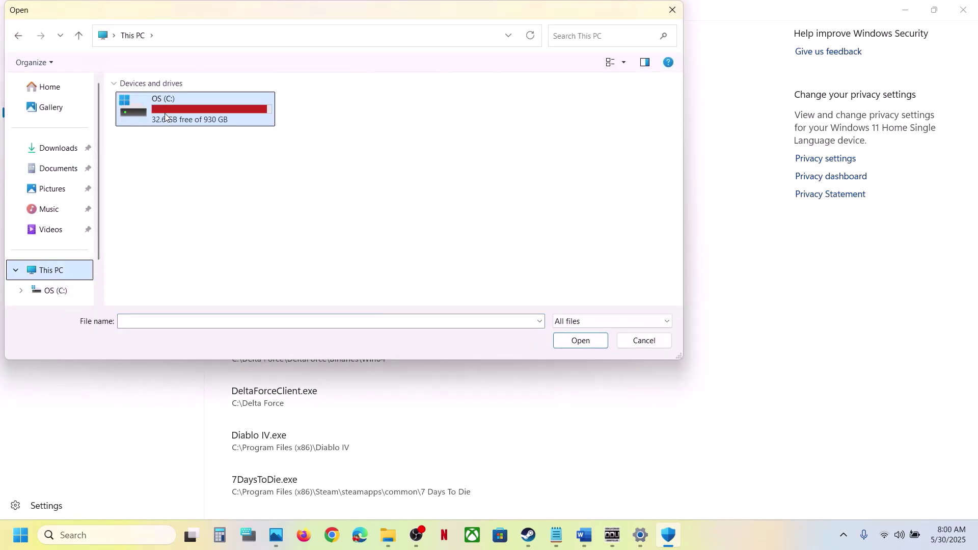
pyautogui.doubleClick(166, 118)
pyautogui.doubleClick(185, 169)
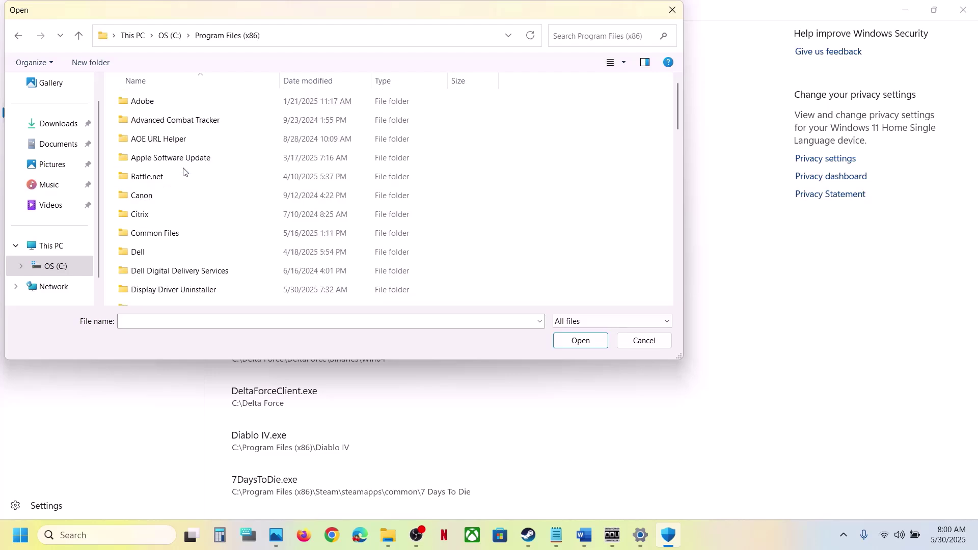
pyautogui.scroll(-8, 183, 172)
pyautogui.scroll(-3, 168, 178)
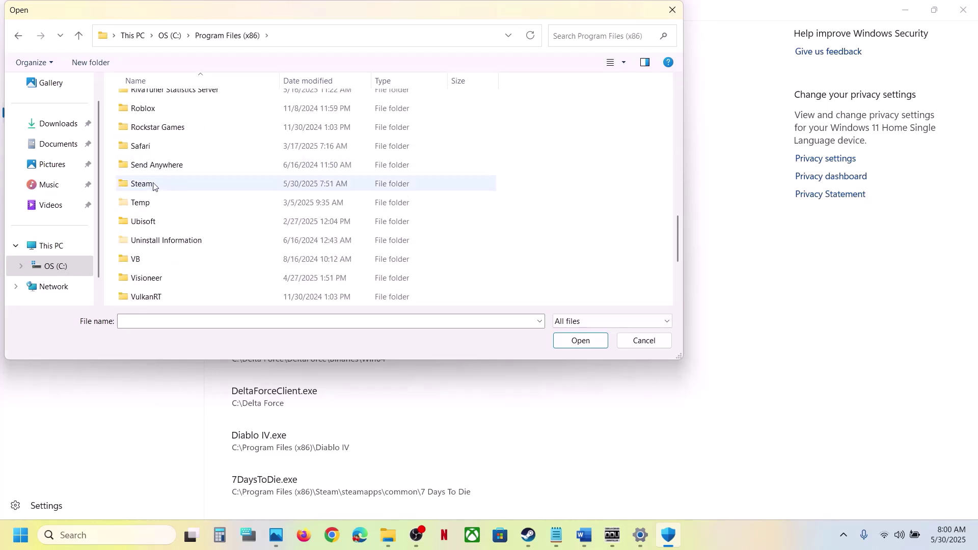
# - Allow nightreign from Steam\steamapps\common\ELDEN RING NIGHTREIGN\Game through Controlled folder access
pyautogui.doubleClick(154, 186)
pyautogui.click(156, 179)
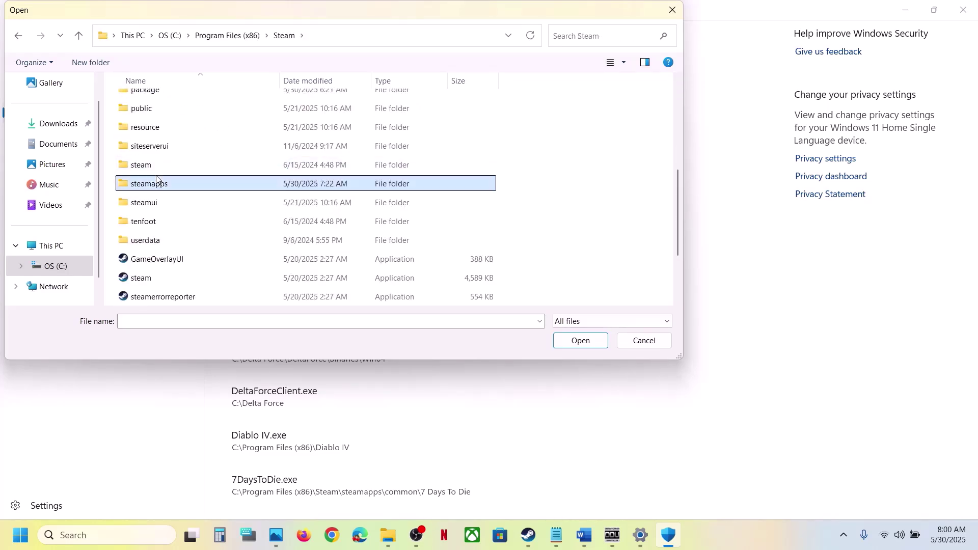
pyautogui.doubleClick(156, 179)
pyautogui.doubleClick(157, 100)
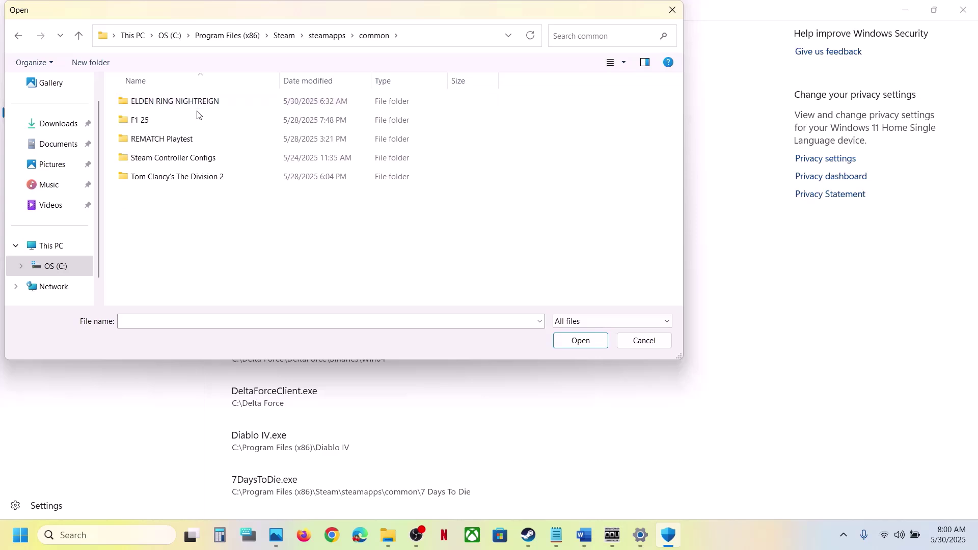
pyautogui.doubleClick(195, 102)
pyautogui.doubleClick(194, 105)
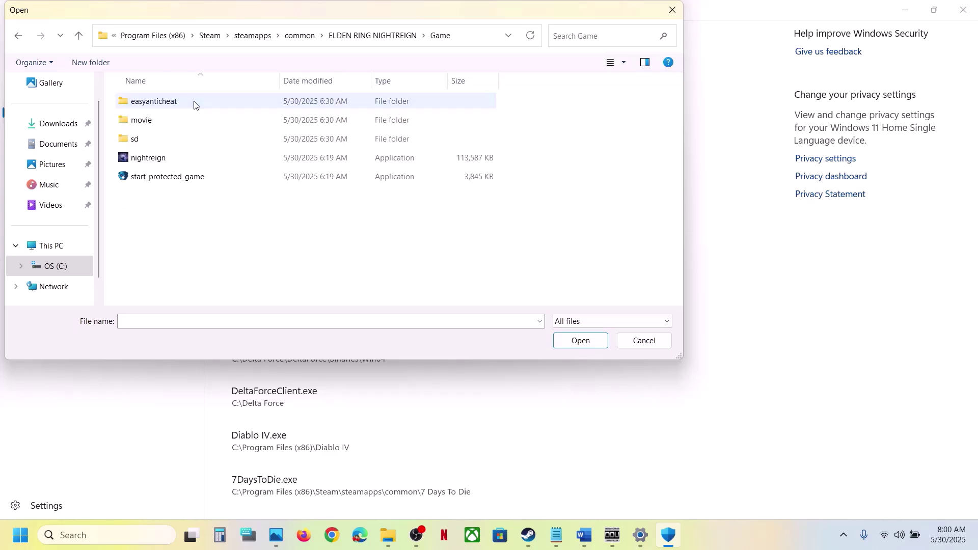
pyautogui.click(139, 160)
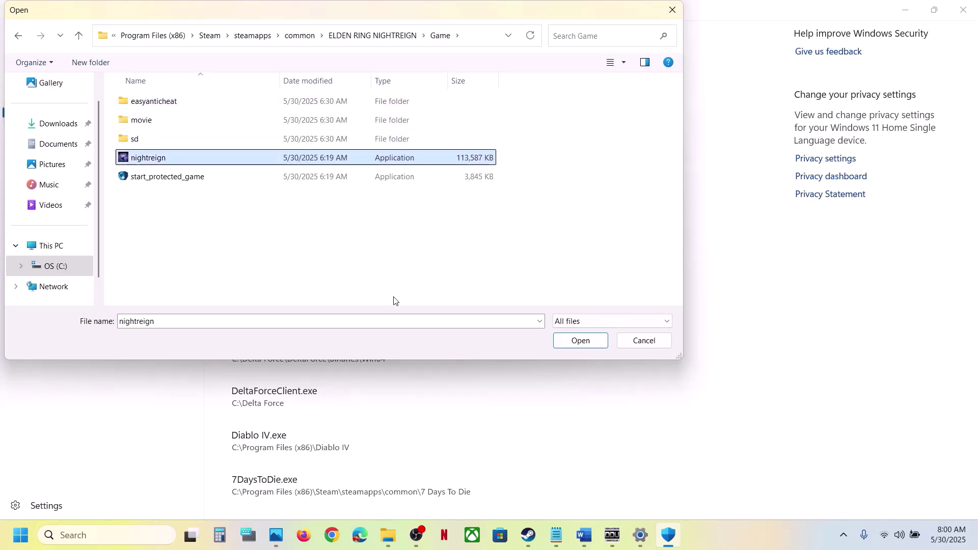
pyautogui.click(565, 343)
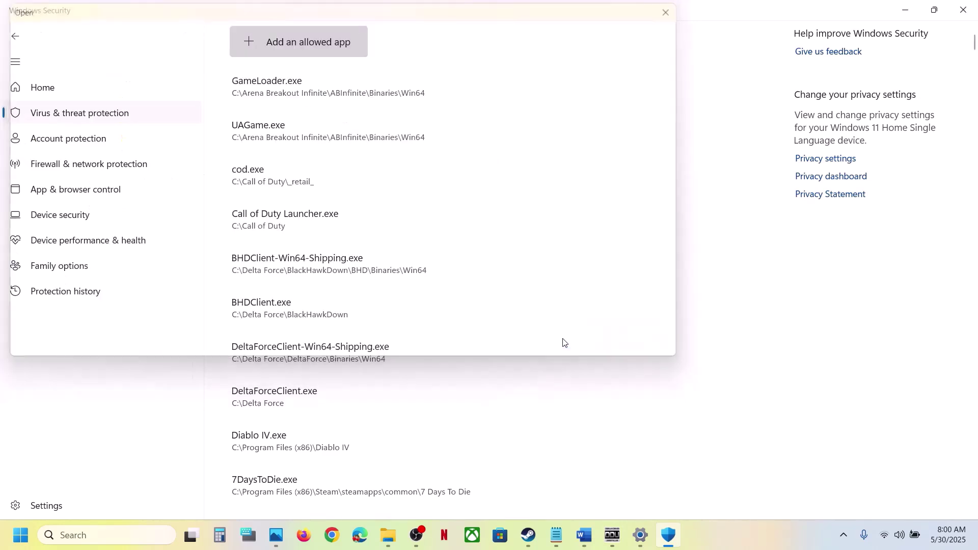
# - Allow start_protected_game from the same Game folder through Controlled folder access
pyautogui.click(325, 44)
pyautogui.click(281, 93)
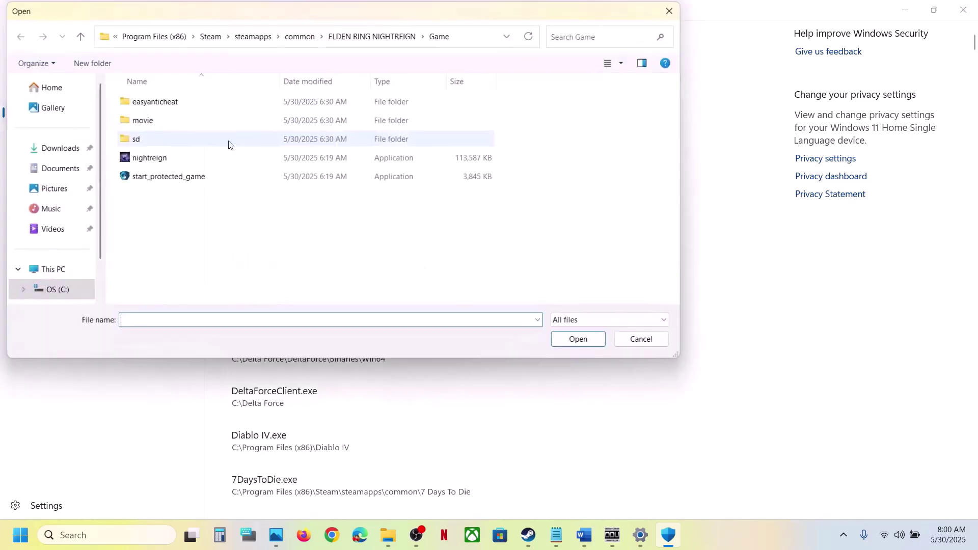
pyautogui.click(150, 178)
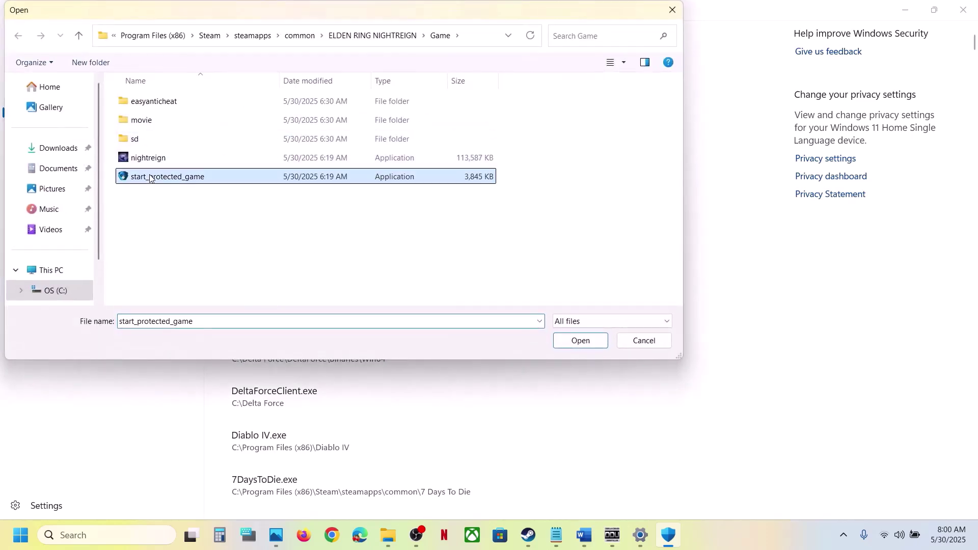
pyautogui.click(582, 342)
# - Open Windows Defender Firewall's allowed apps in Control Panel and unlock the list for changes
pyautogui.click(127, 538)
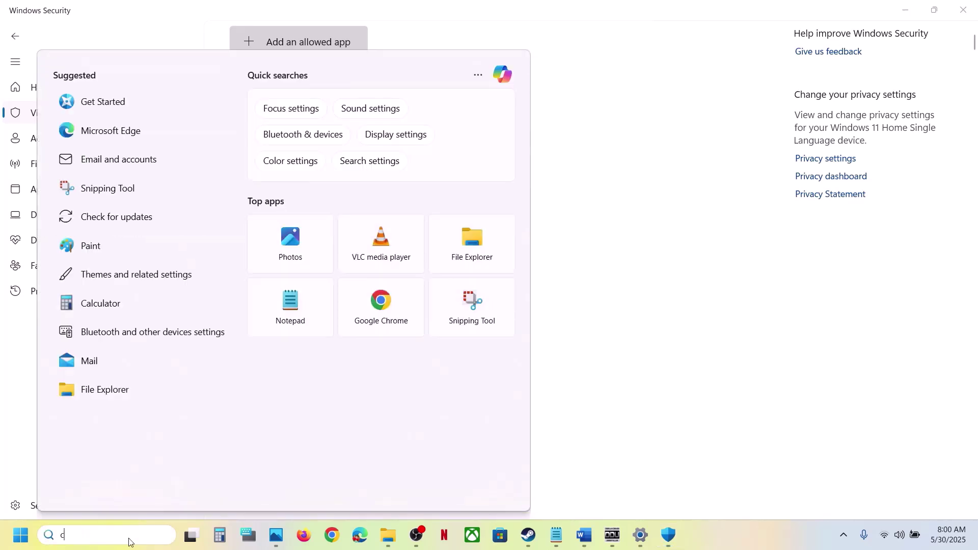
pyautogui.write('control')
pyautogui.press('Return')
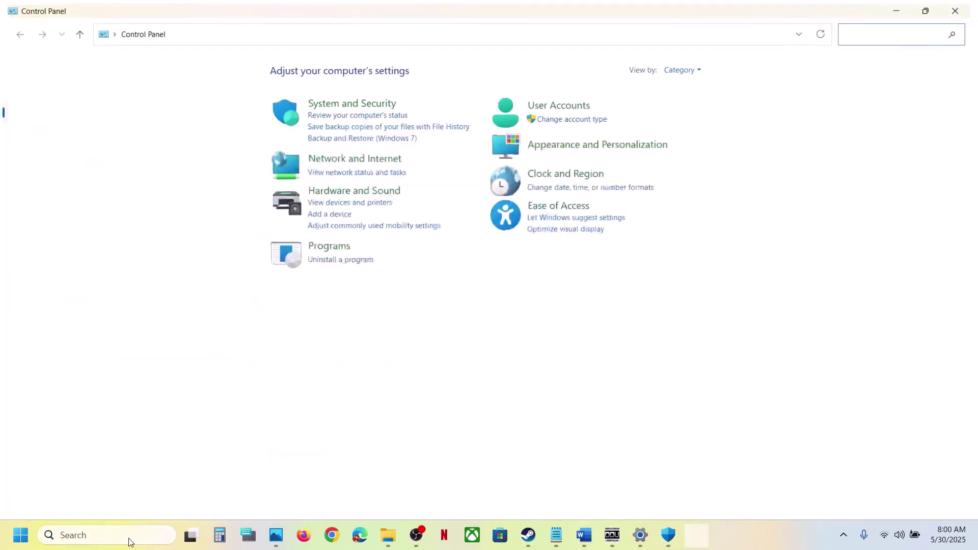
pyautogui.click(356, 102)
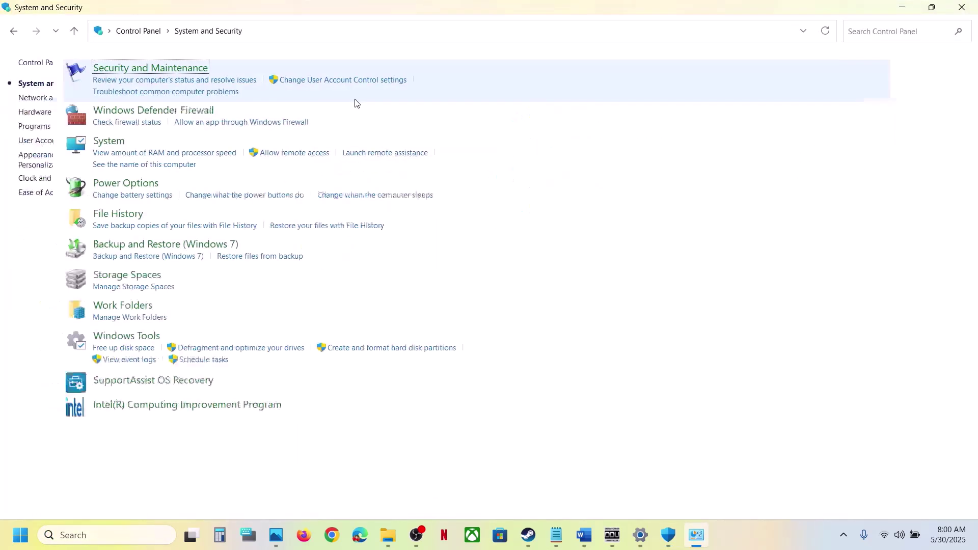
pyautogui.click(259, 113)
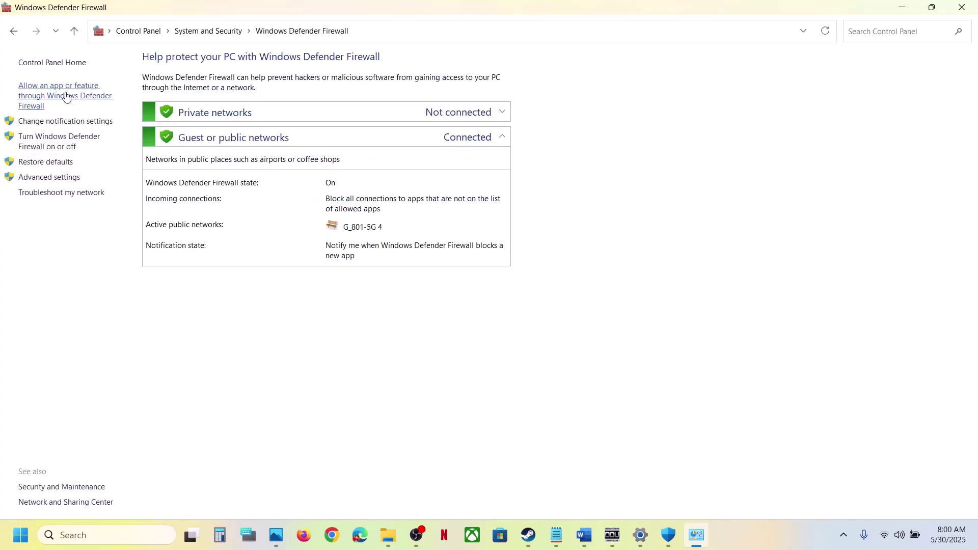
pyautogui.click(66, 97)
pyautogui.click(621, 99)
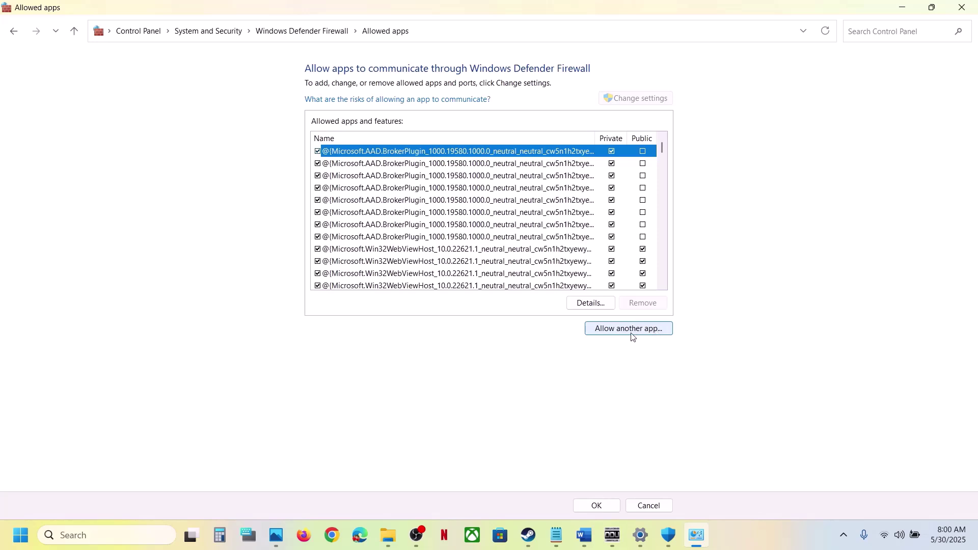
# - Start allowing another app through the firewall and browse to C:\Program Files (x86)\Steam
pyautogui.click(632, 330)
pyautogui.click(574, 327)
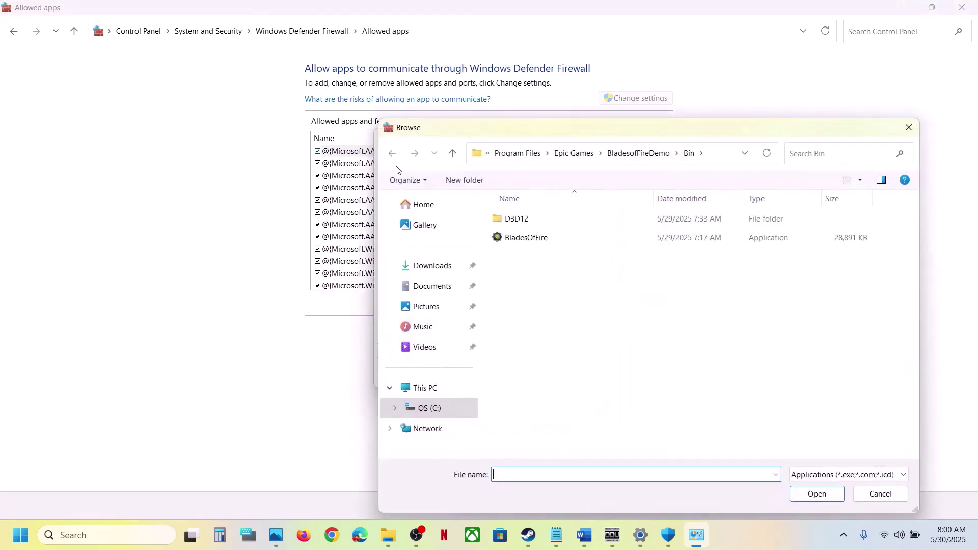
pyautogui.click(430, 388)
pyautogui.doubleClick(570, 245)
pyautogui.scroll(-2, 565, 285)
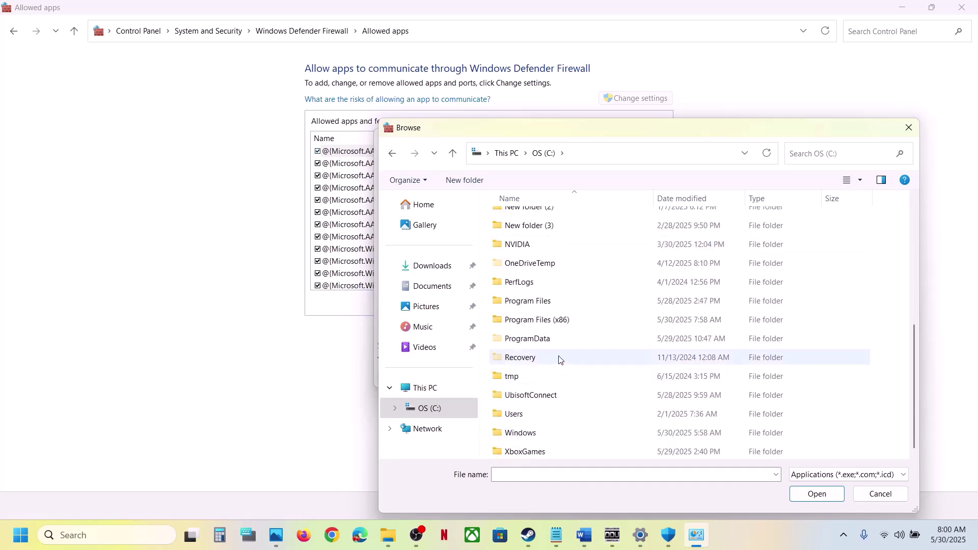
pyautogui.doubleClick(549, 322)
pyautogui.scroll(-5, 549, 323)
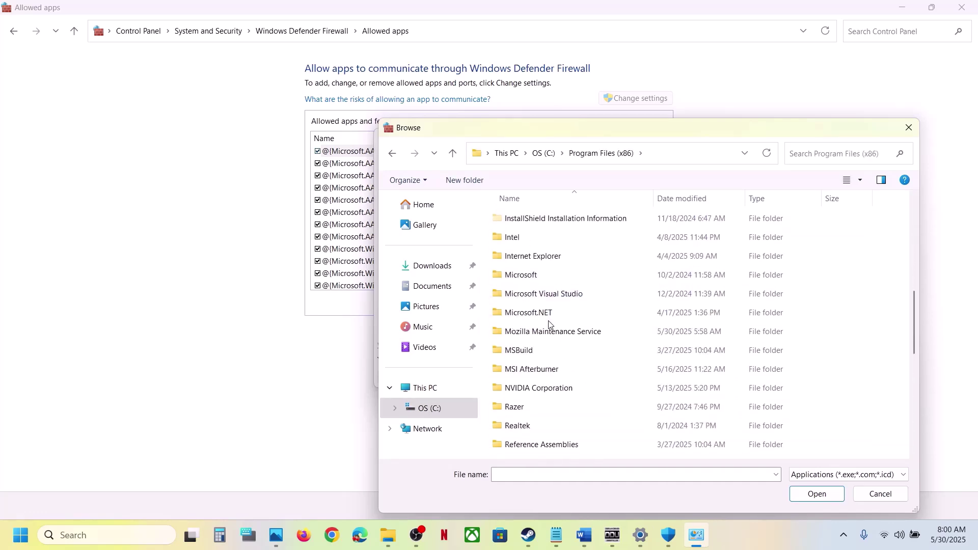
pyautogui.scroll(-5, 549, 324)
pyautogui.doubleClick(522, 255)
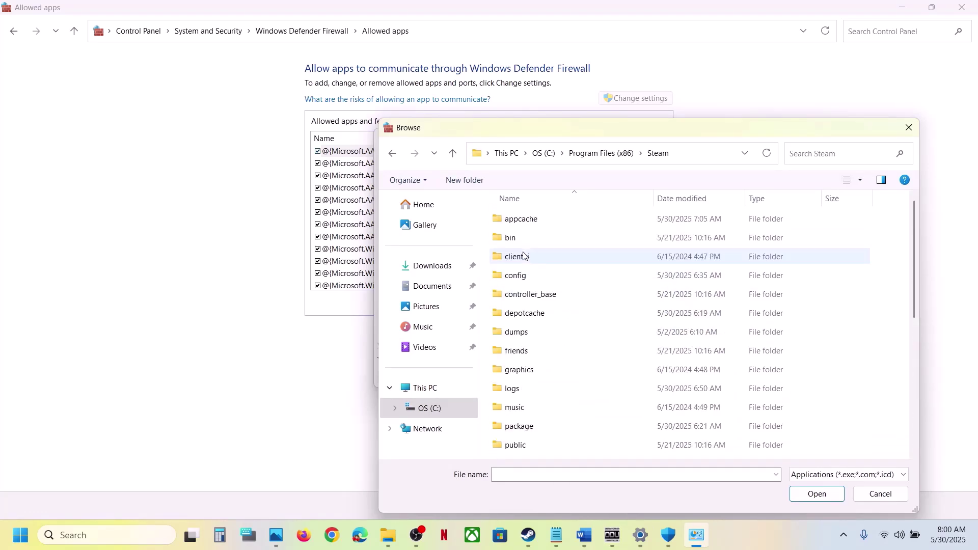
# - Add nightreign from steamapps\common\ELDEN RING NIGHTREIGN\Game to the firewall's allowed apps
pyautogui.scroll(-2, 540, 316)
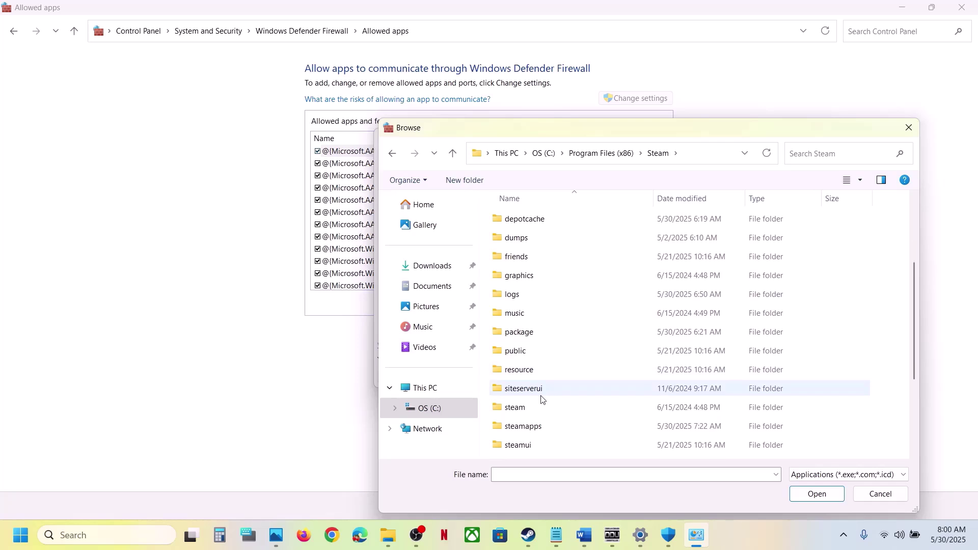
pyautogui.scroll(-1, 543, 372)
pyautogui.doubleClick(533, 348)
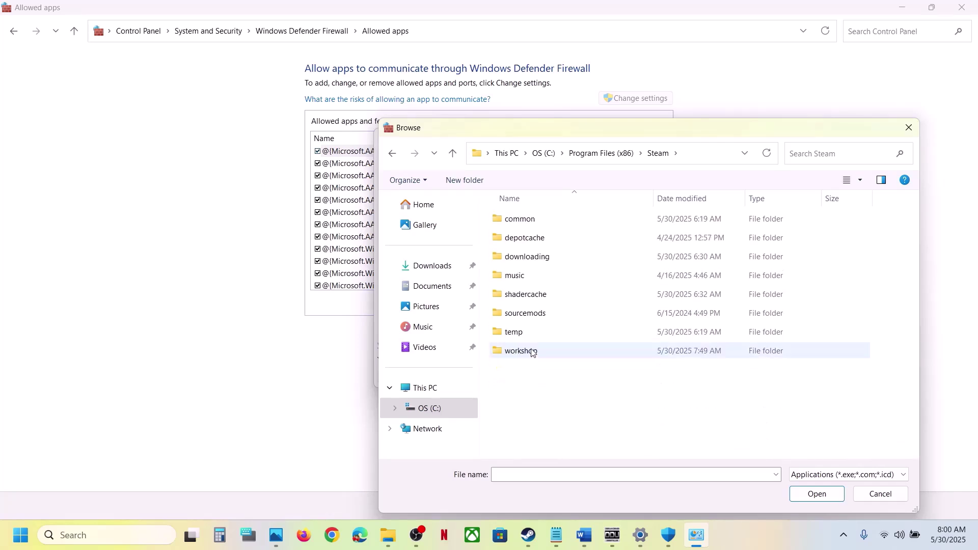
pyautogui.doubleClick(529, 219)
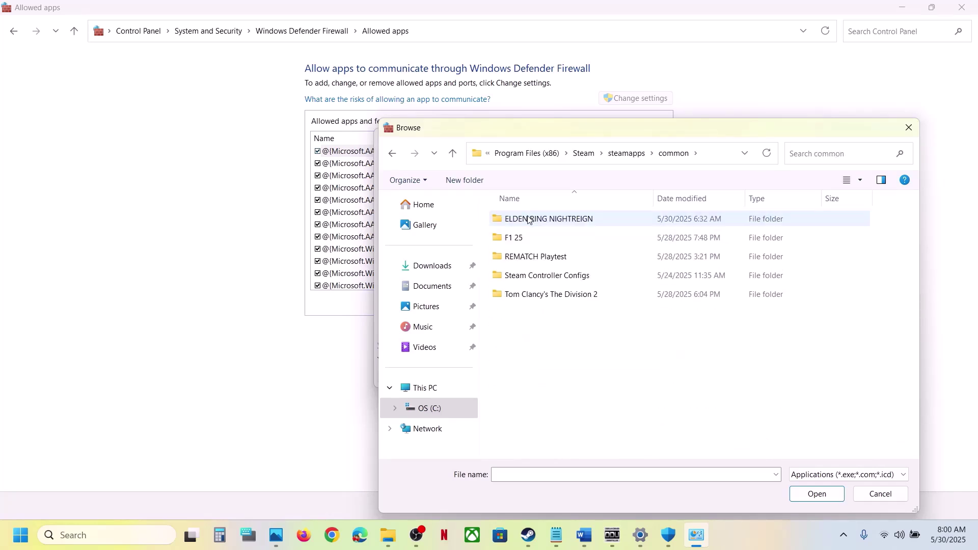
pyautogui.doubleClick(528, 218)
pyautogui.doubleClick(527, 220)
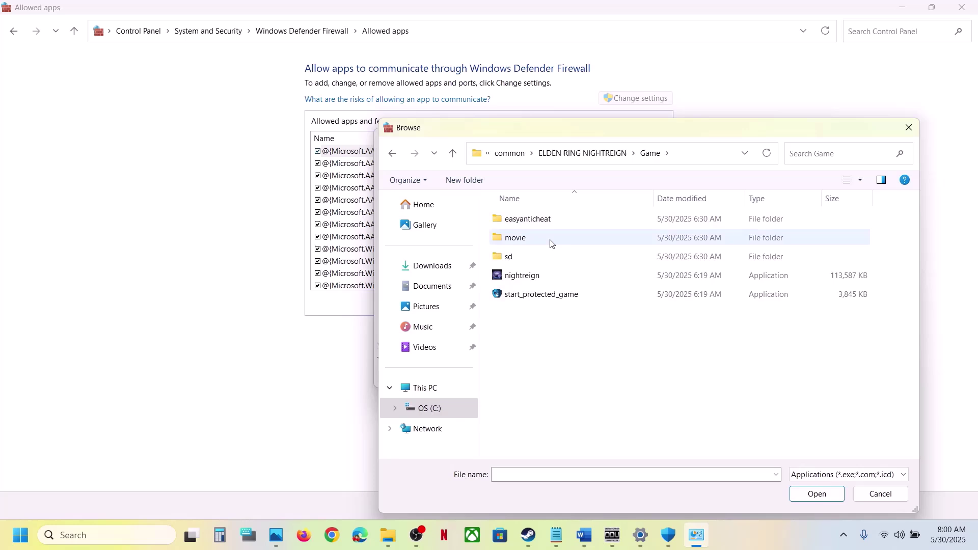
pyautogui.click(521, 276)
pyautogui.click(817, 494)
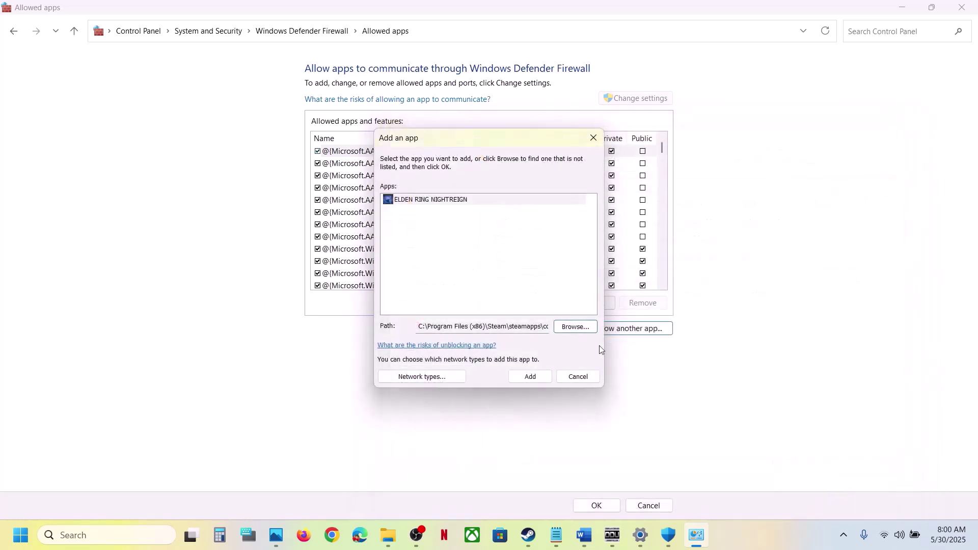
pyautogui.click(526, 379)
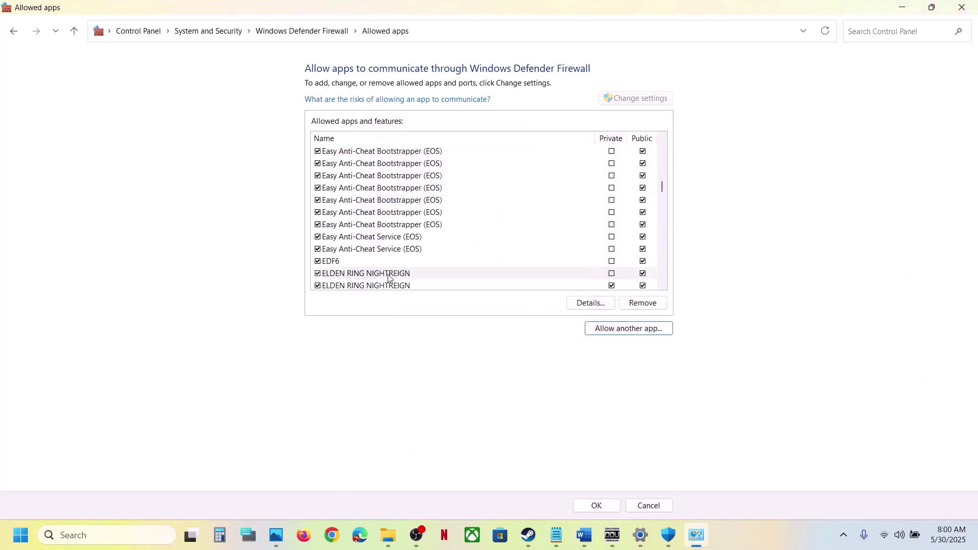
# - Try to add start_protected_game from the same Game folder to the firewall's allowed apps
pyautogui.click(633, 333)
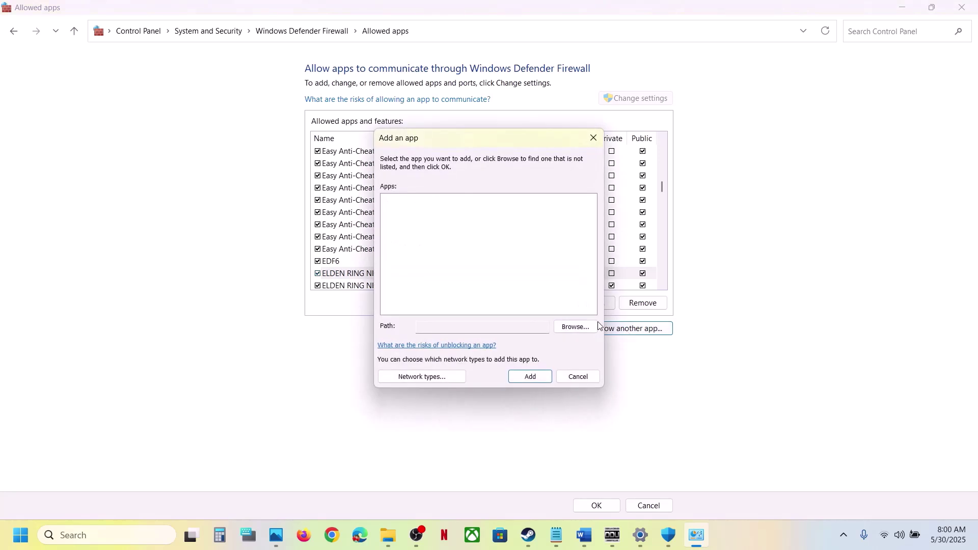
pyautogui.click(576, 326)
pyautogui.click(543, 294)
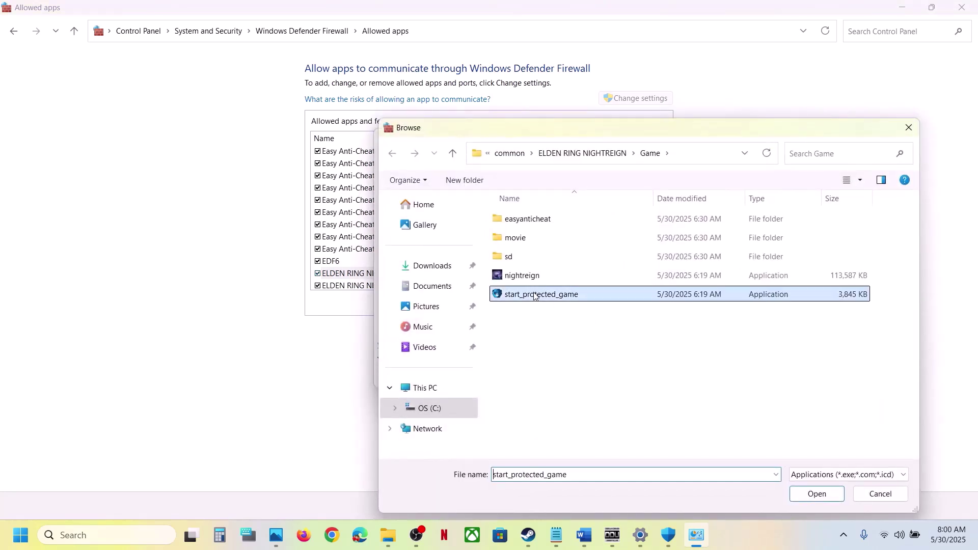
pyautogui.click(817, 493)
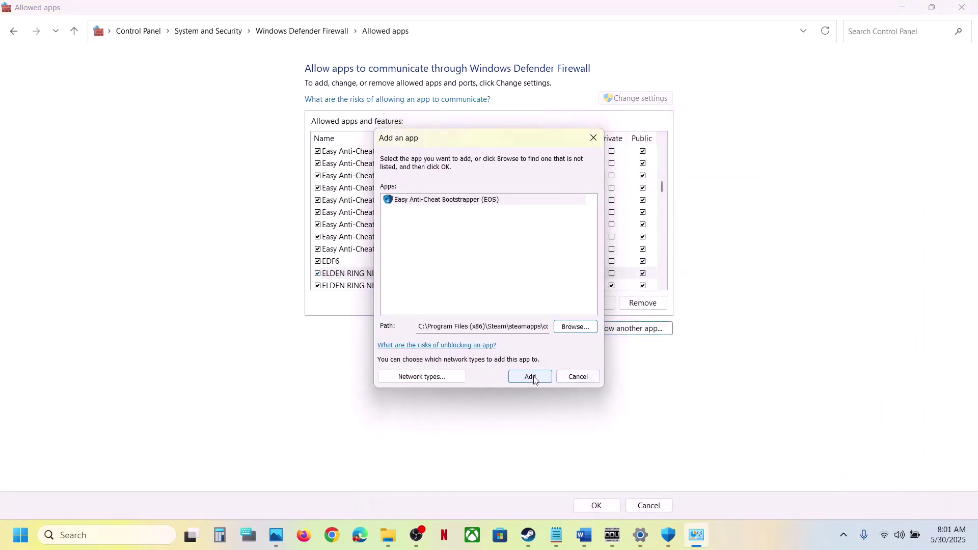
pyautogui.click(532, 378)
pyautogui.click(576, 315)
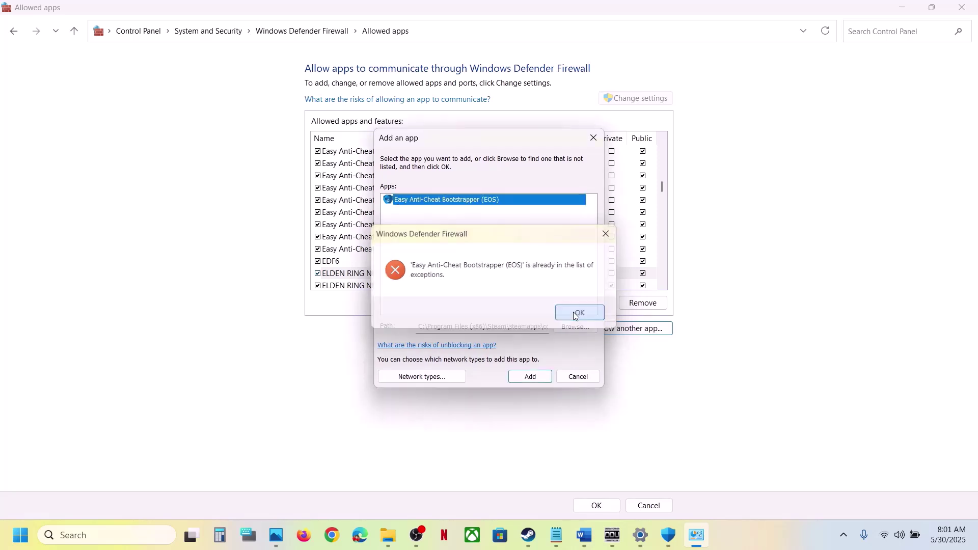
pyautogui.click(594, 138)
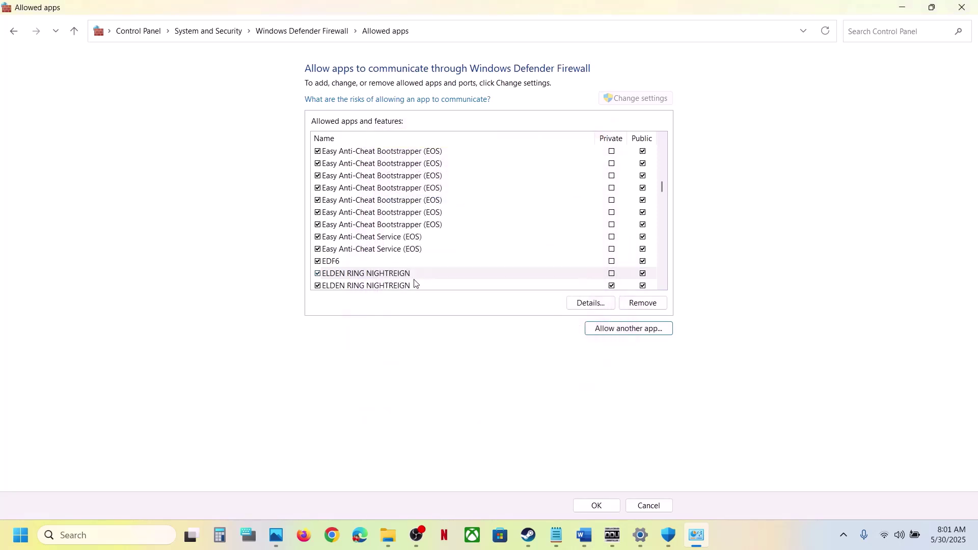
# - Close the Allowed apps, Windows Security and Settings windows
pyautogui.click(971, 6)
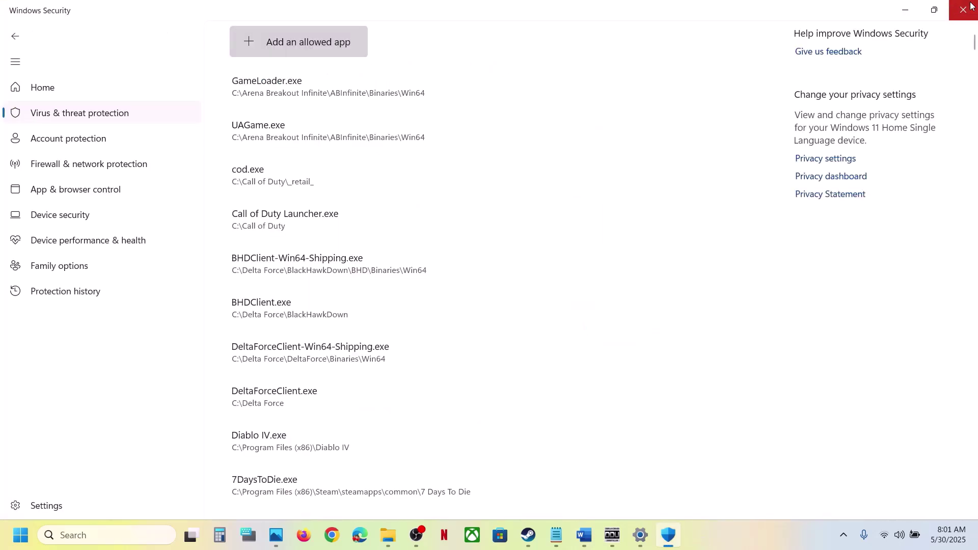
pyautogui.click(968, 9)
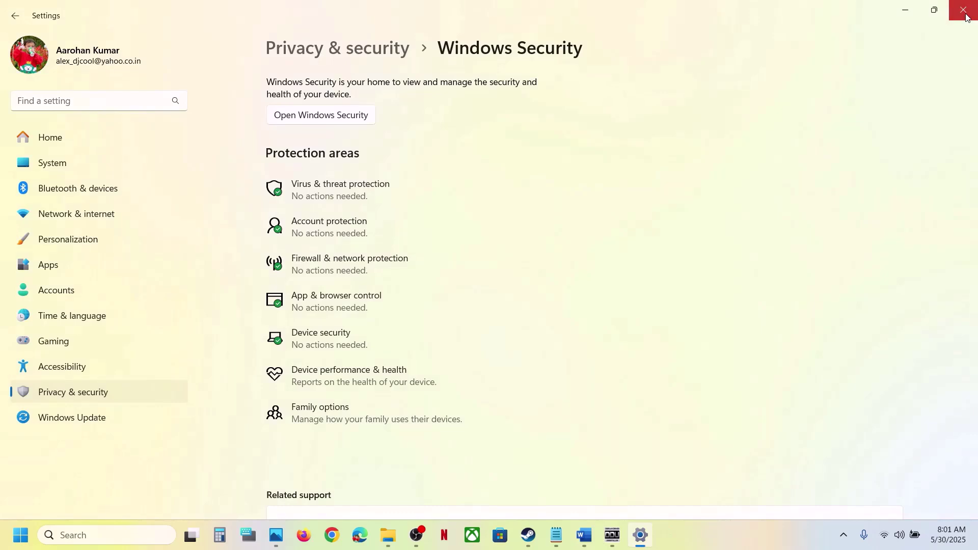
pyautogui.click(964, 11)
# - Switch to the Word document and review Step 6 on a clean graphics driver installation, including the NVIDIA and AMD links
pyautogui.click(591, 541)
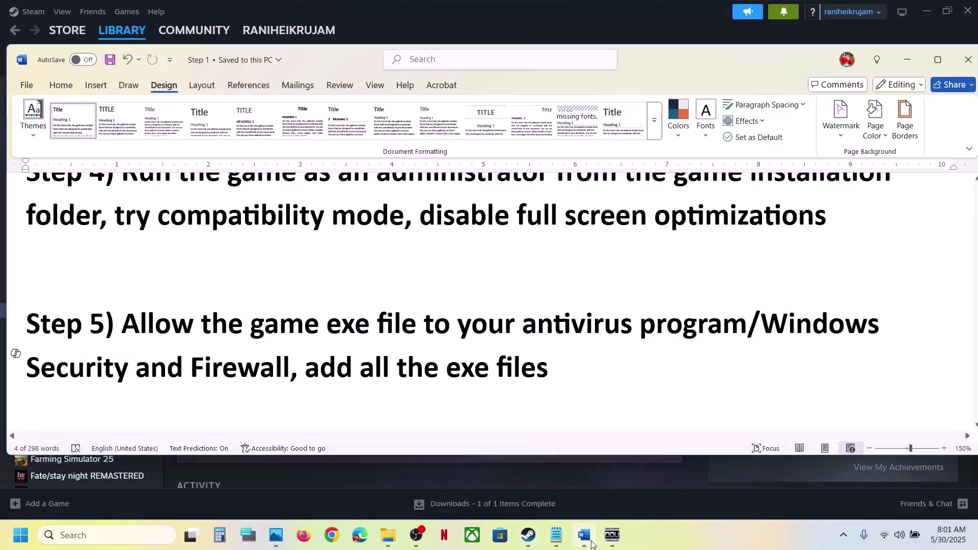
pyautogui.scroll(-4, 299, 315)
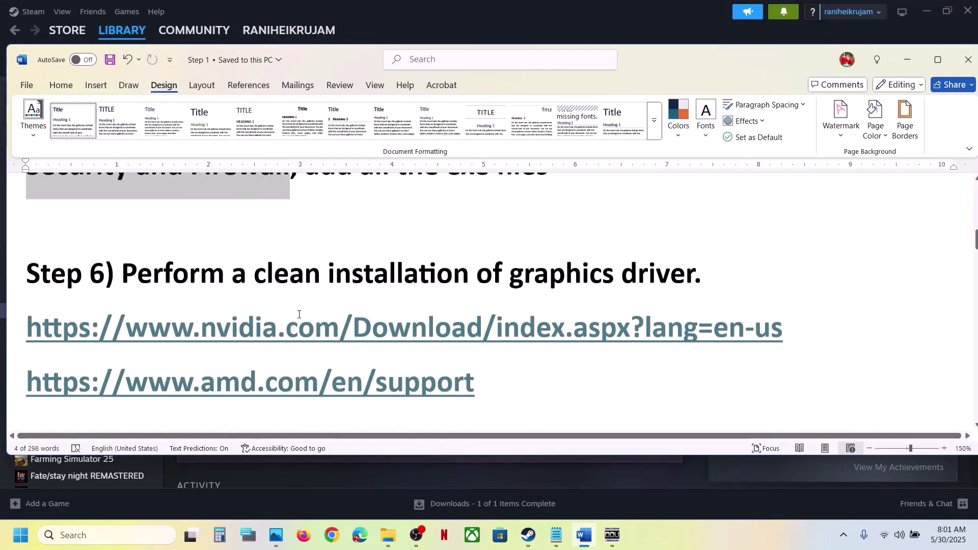
pyautogui.moveTo(150, 252); pyautogui.dragTo(703, 253)
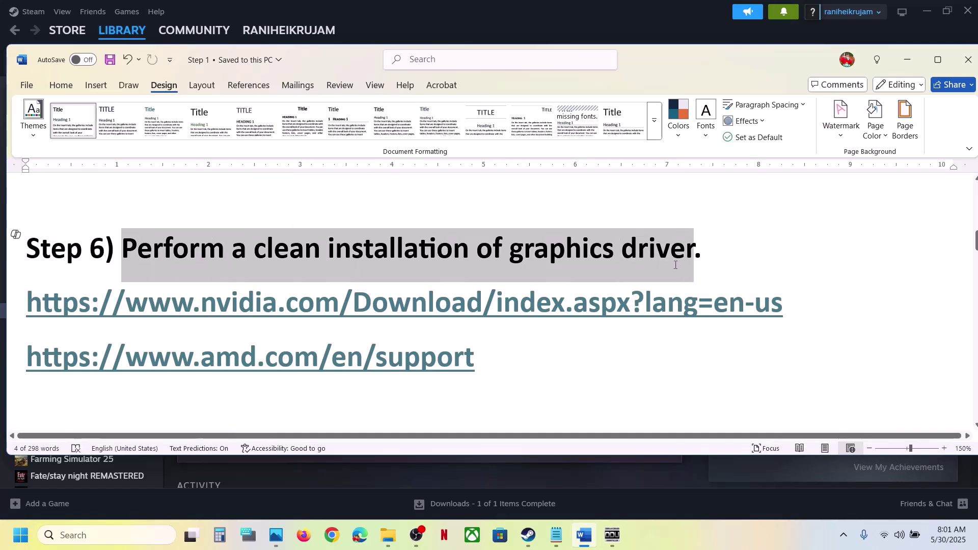
pyautogui.moveTo(148, 304); pyautogui.dragTo(475, 331)
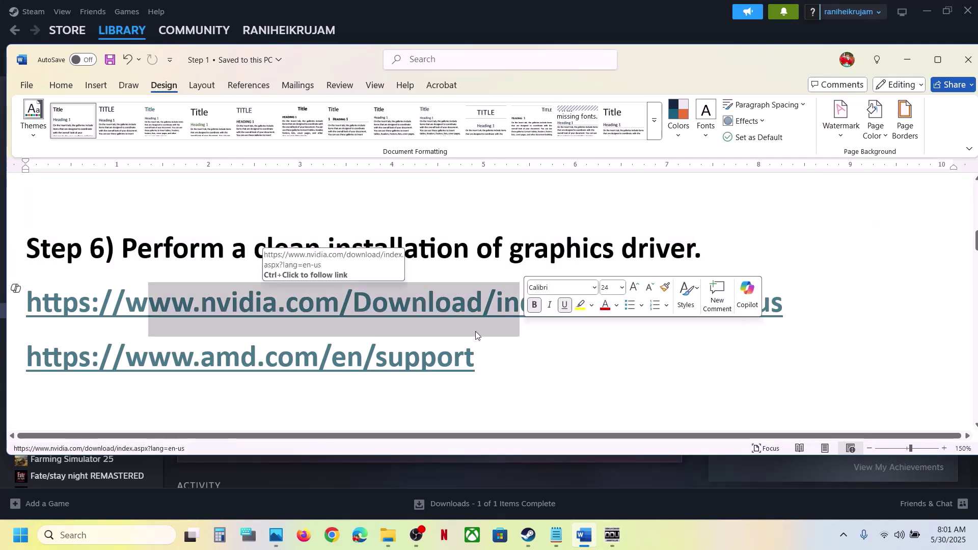
pyautogui.moveTo(171, 357); pyautogui.dragTo(281, 326)
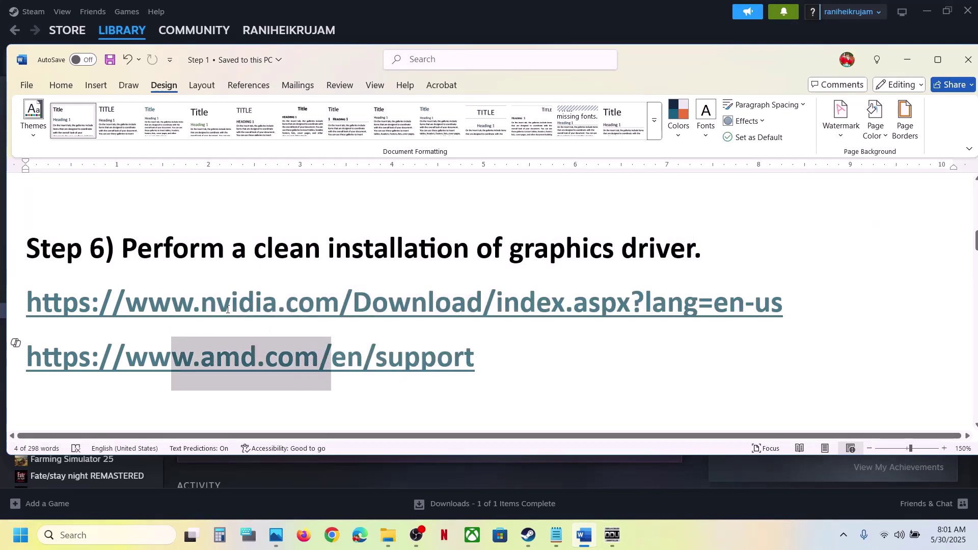
pyautogui.moveTo(228, 309); pyautogui.dragTo(435, 305)
pyautogui.click(682, 549)
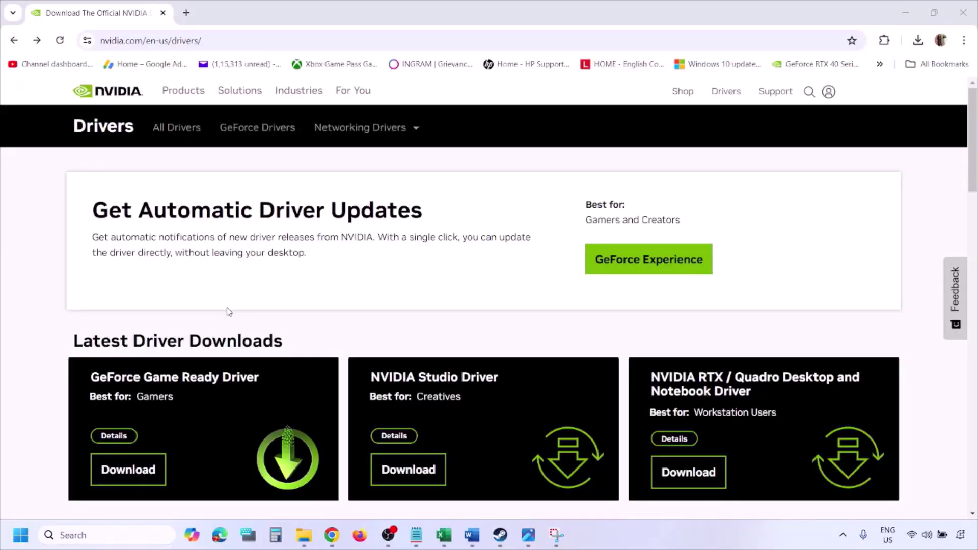
# - Choose Windows 11 in NVIDIA's manual driver search and look up drivers for the GeForce RTX 3050 Laptop GPU
pyautogui.scroll(-8, 227, 311)
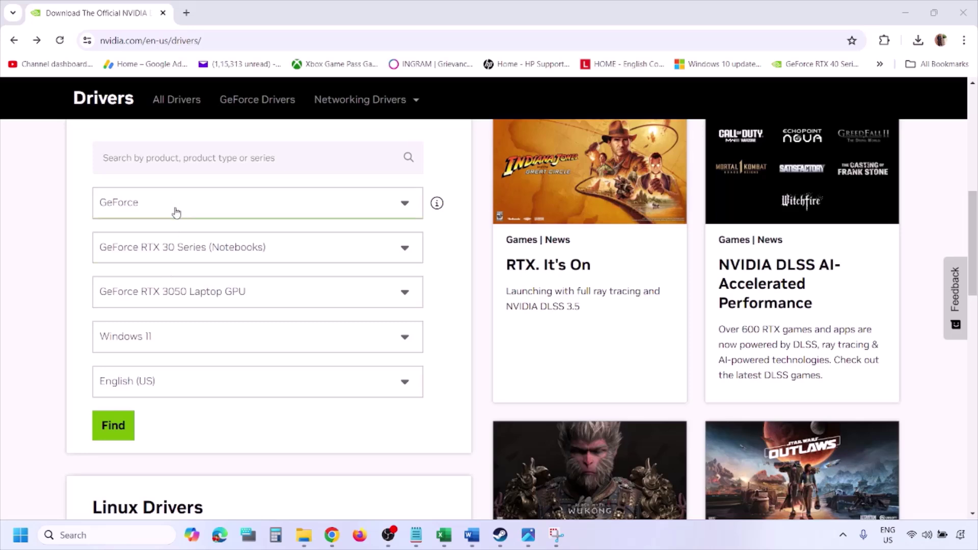
pyautogui.click(162, 340)
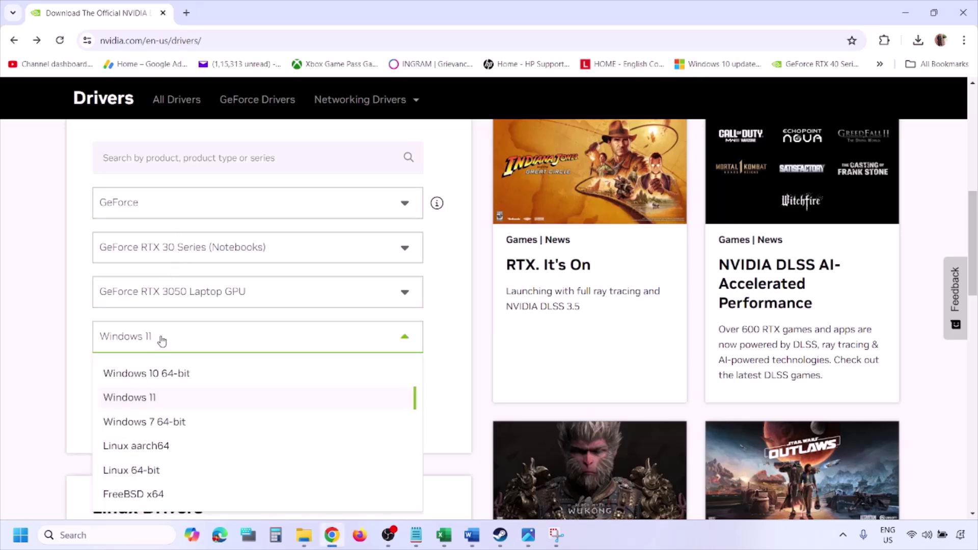
pyautogui.click(142, 399)
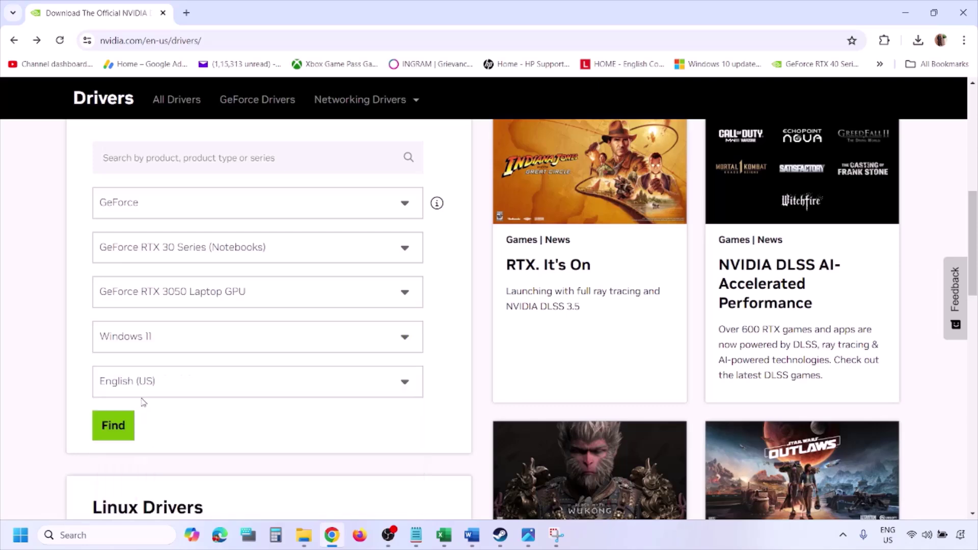
pyautogui.click(113, 426)
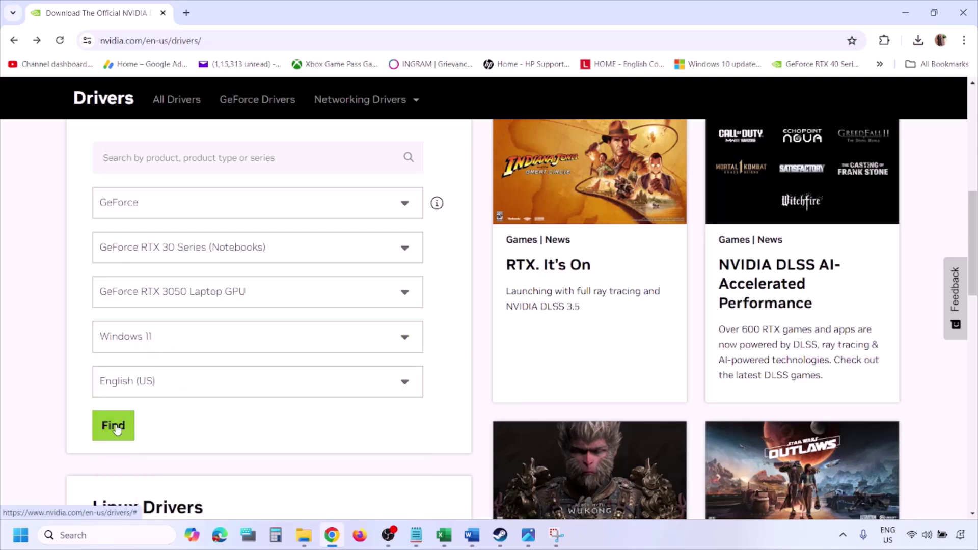
# - Switch to Photos and review the driver download and clean installation screenshots from 1.png to 5.png
pyautogui.click(528, 534)
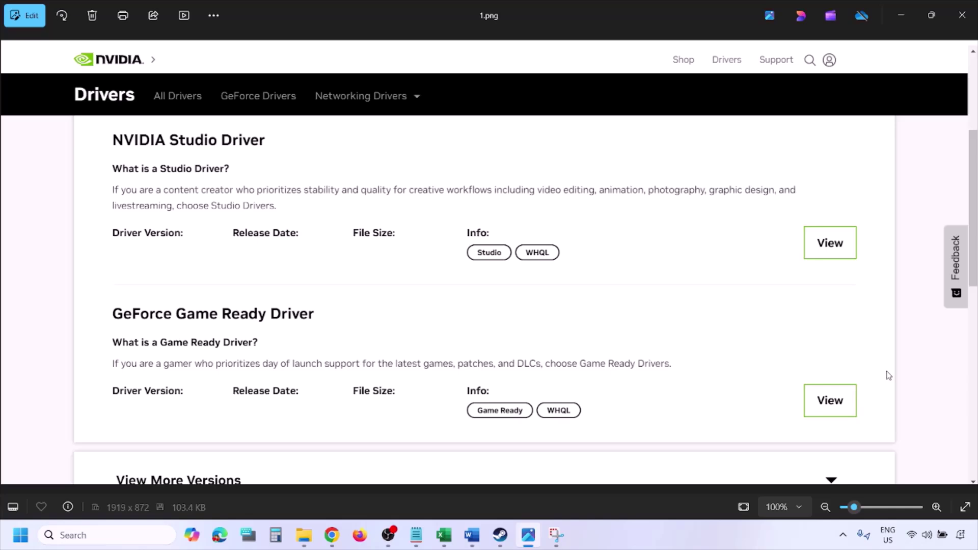
pyautogui.press('Right')
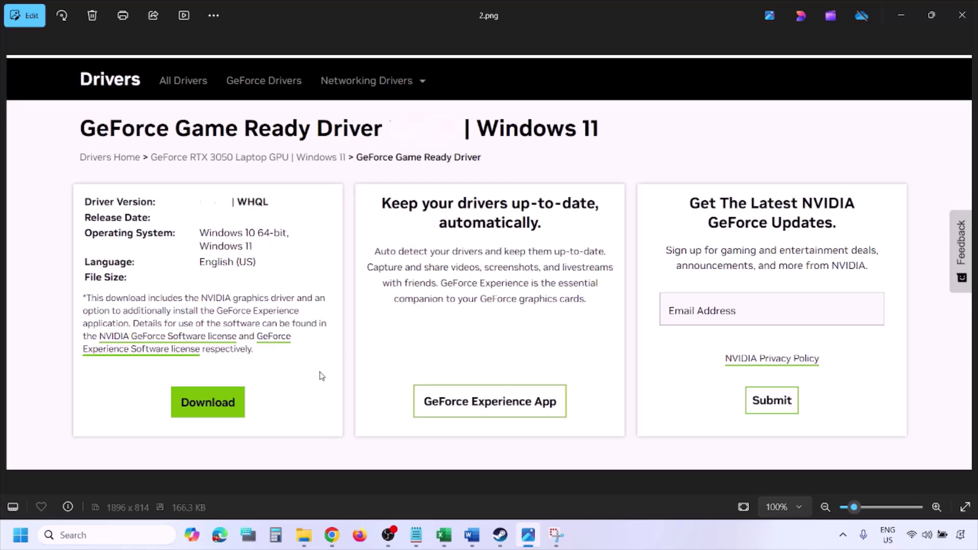
pyautogui.press('Right')
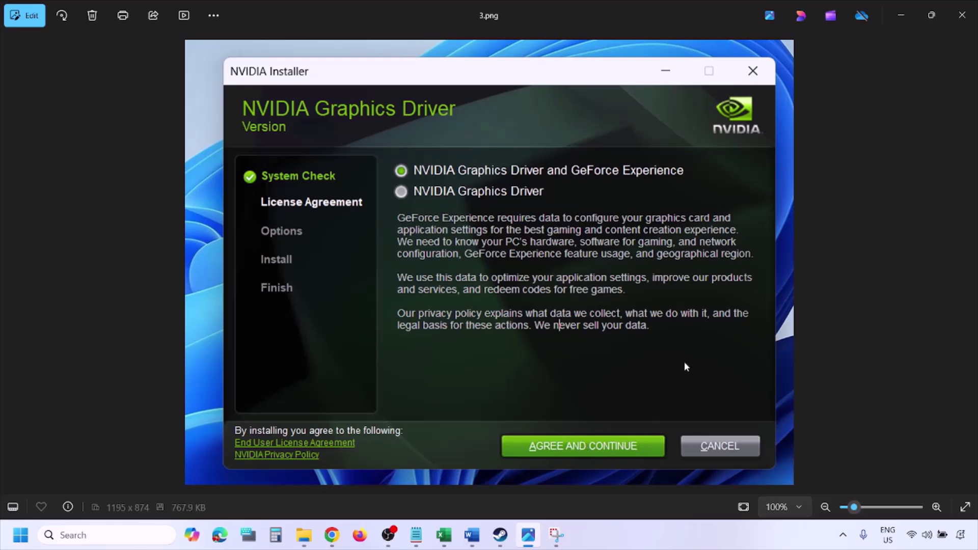
pyautogui.press('Right')
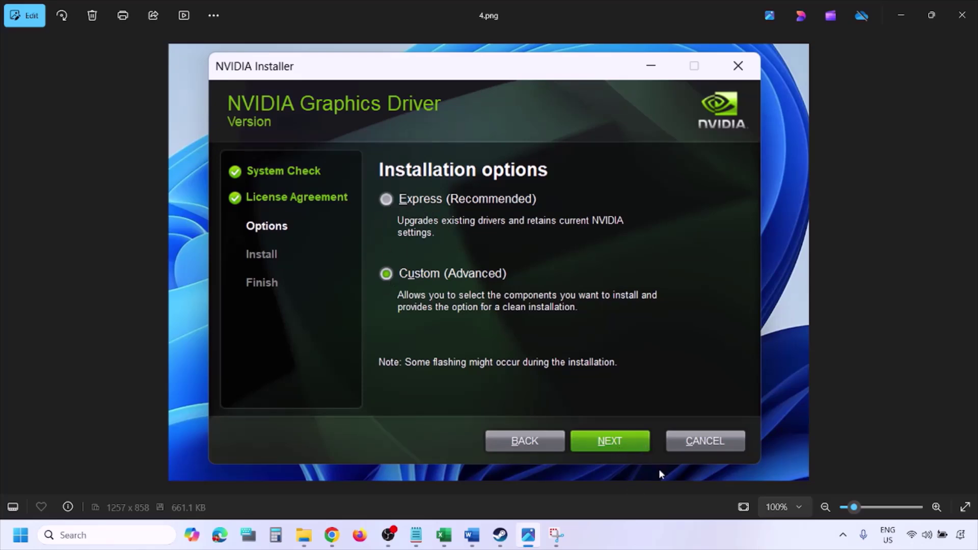
pyautogui.press('Right')
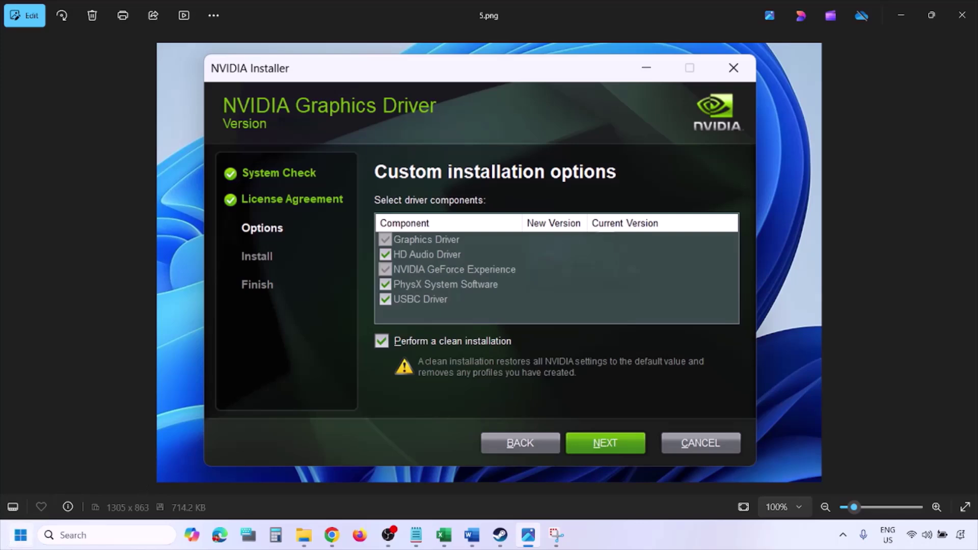
# - Open the Windows power options to see where the computer can be restarted
pyautogui.click(20, 535)
pyautogui.click(375, 496)
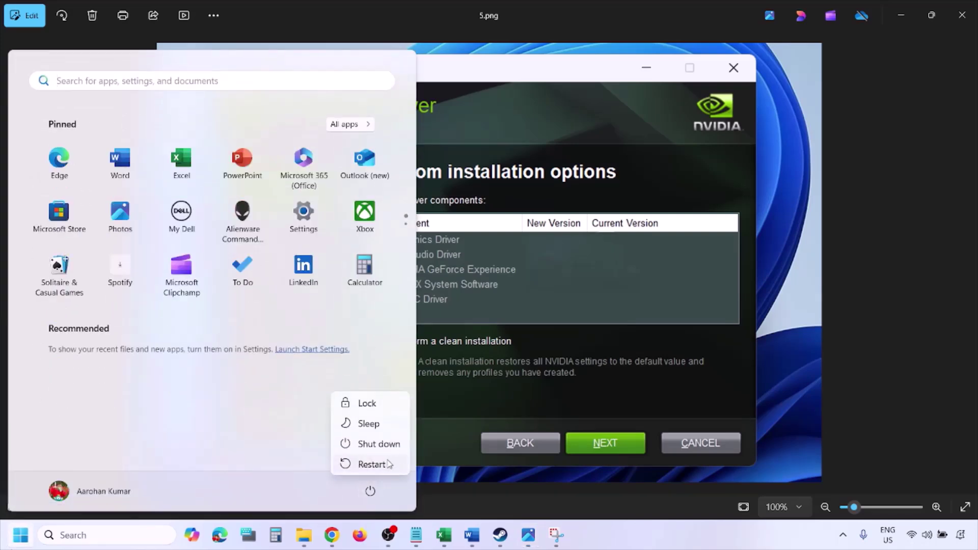
pyautogui.click(666, 546)
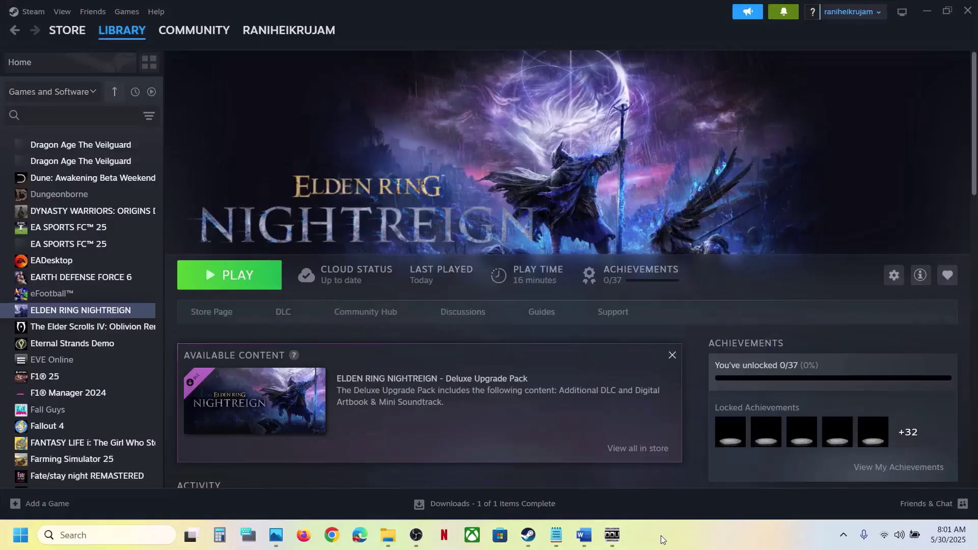
# - Return to the Word document and review Step 7 on cleaning and reinstalling the graphics driver with Display Driver Uninstaller (DDU)
pyautogui.click(586, 535)
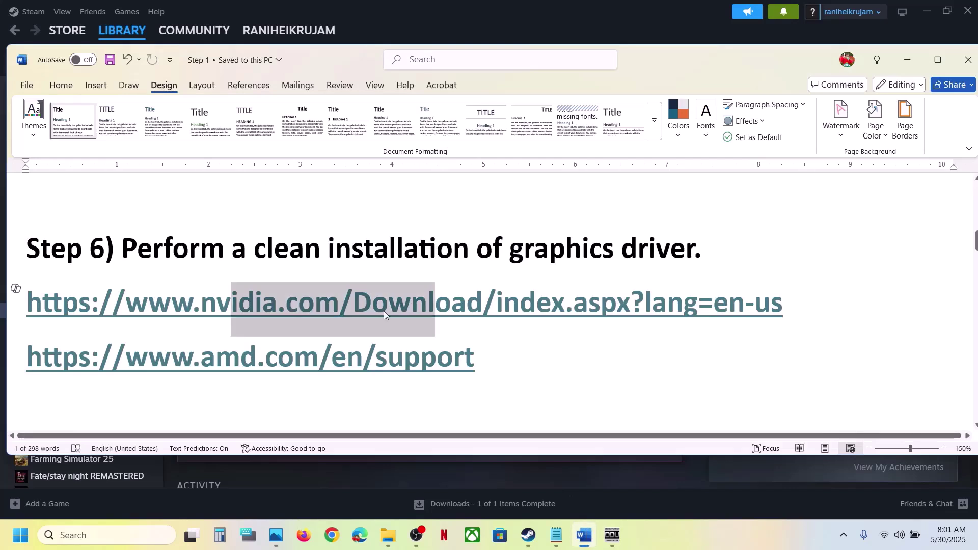
pyautogui.scroll(-3, 384, 311)
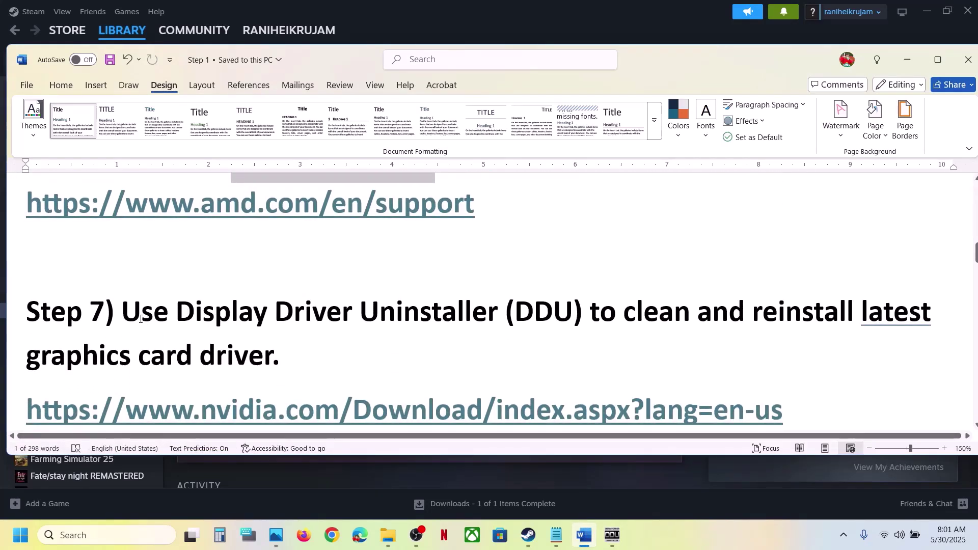
pyautogui.moveTo(122, 313); pyautogui.dragTo(441, 319)
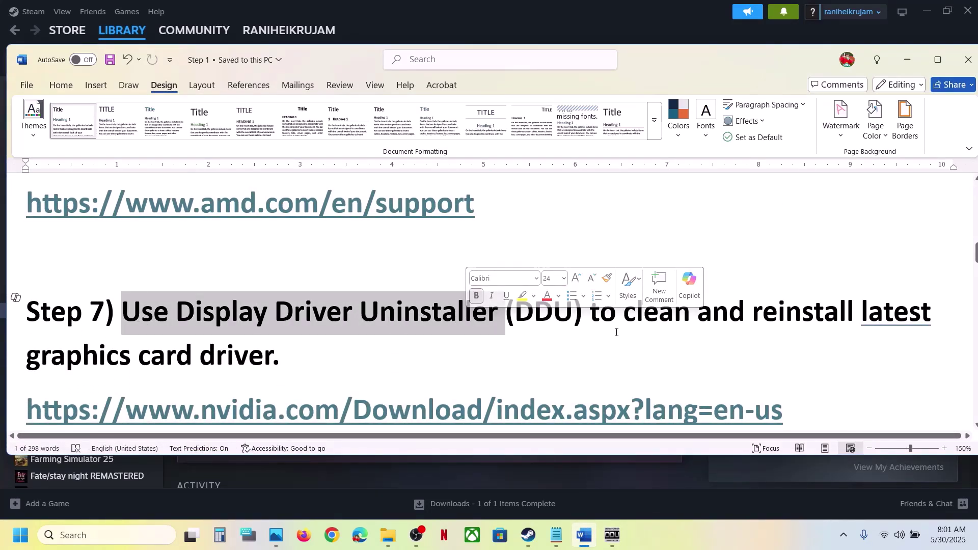
pyautogui.moveTo(590, 312); pyautogui.dragTo(256, 356)
pyautogui.click(257, 357)
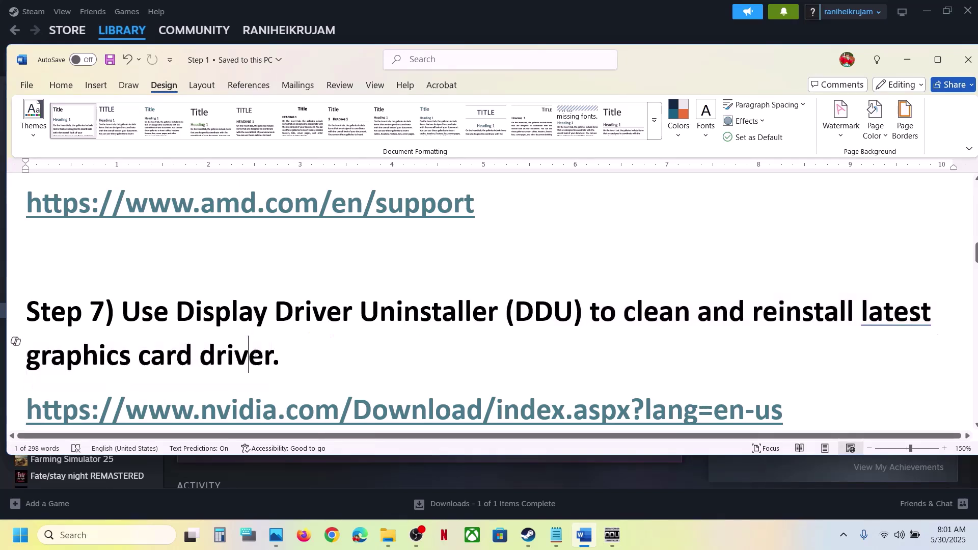
pyautogui.scroll(-1, 257, 356)
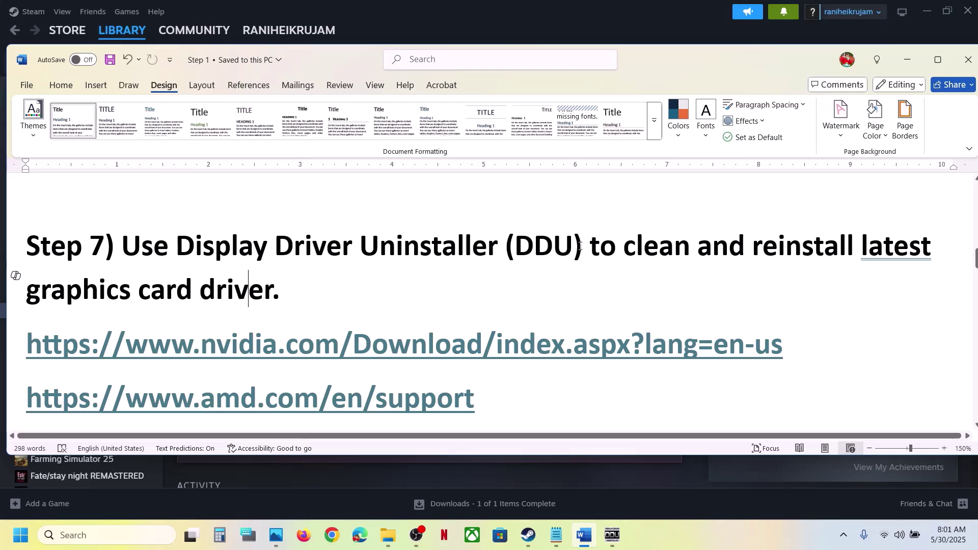
# - Copy "Display Driver Uninstaller (DDU)" from the Step 7 heading and search Google for it in Chrome
pyautogui.moveTo(562, 243); pyautogui.dragTo(188, 248)
pyautogui.hotkey('ctrl', 'c')
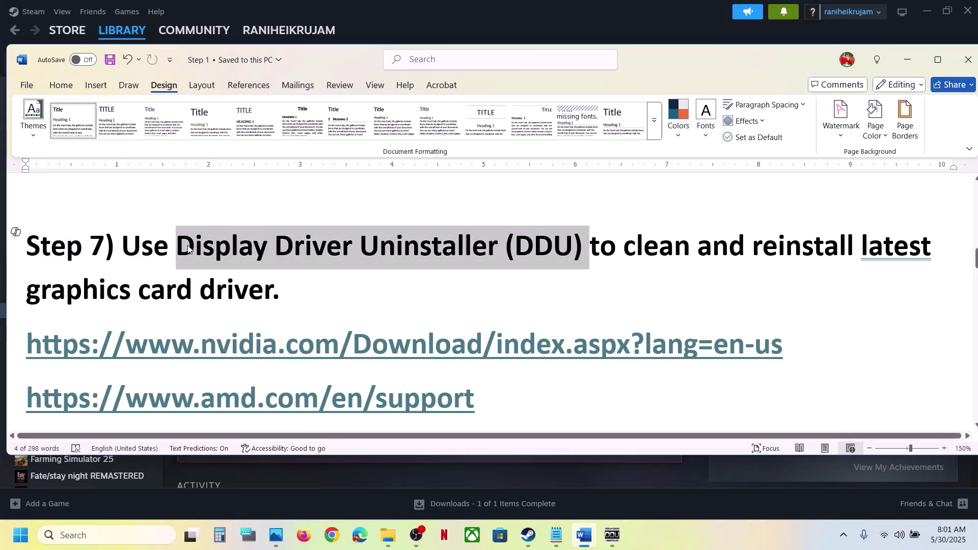
pyautogui.click(334, 534)
pyautogui.hotkey('ctrl', 'v')
pyautogui.press('Return')
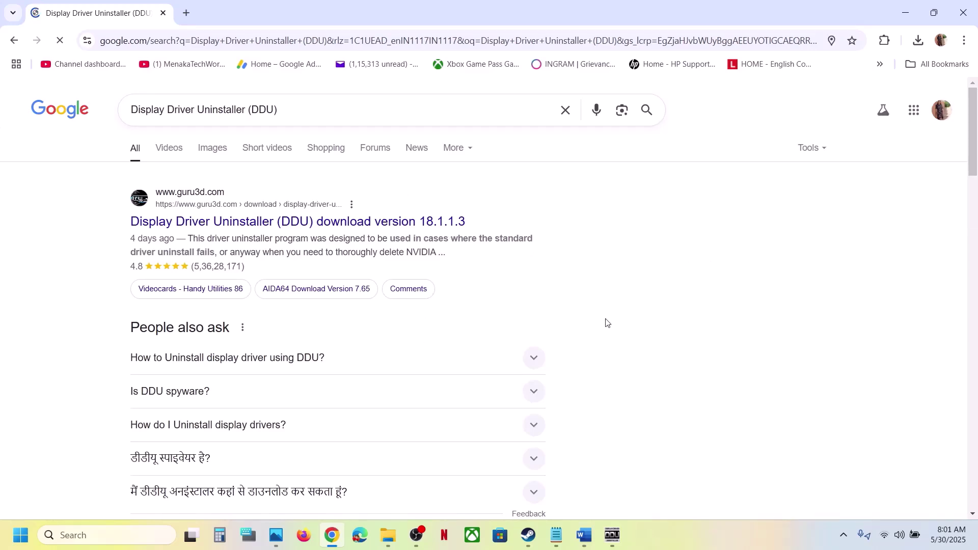
# - Switch to Display Driver Uninstaller and choose NVIDIA as the GPU vendor after viewing the available device choices
pyautogui.click(612, 543)
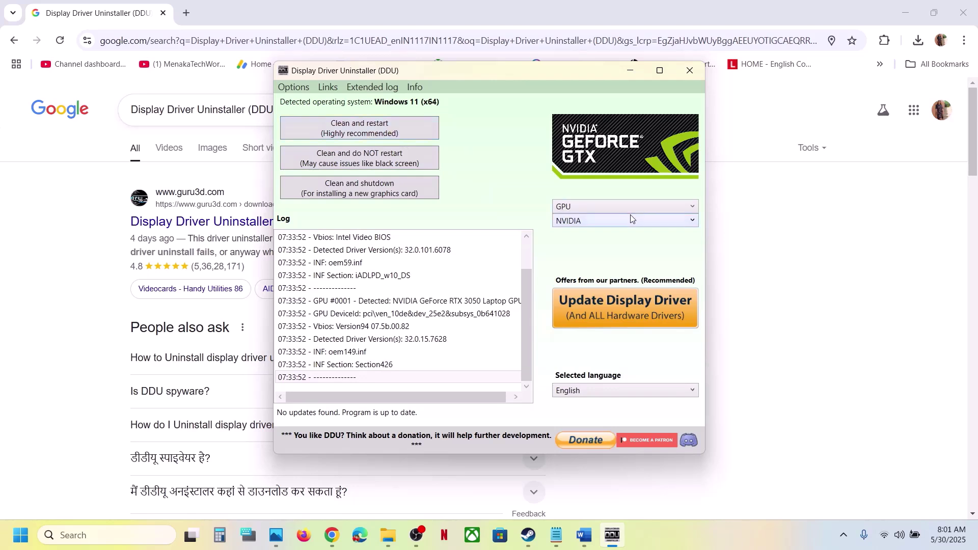
pyautogui.click(601, 225)
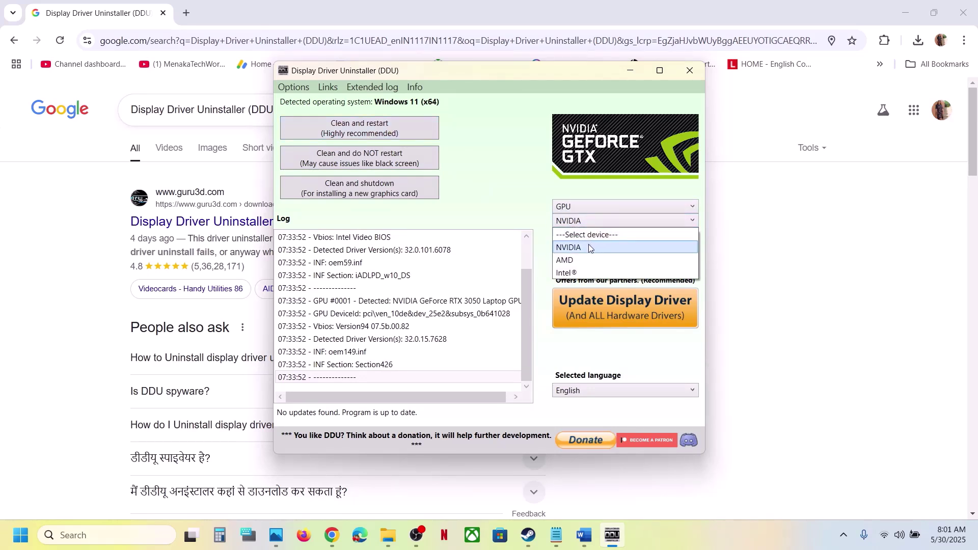
pyautogui.click(588, 244)
pyautogui.click(589, 226)
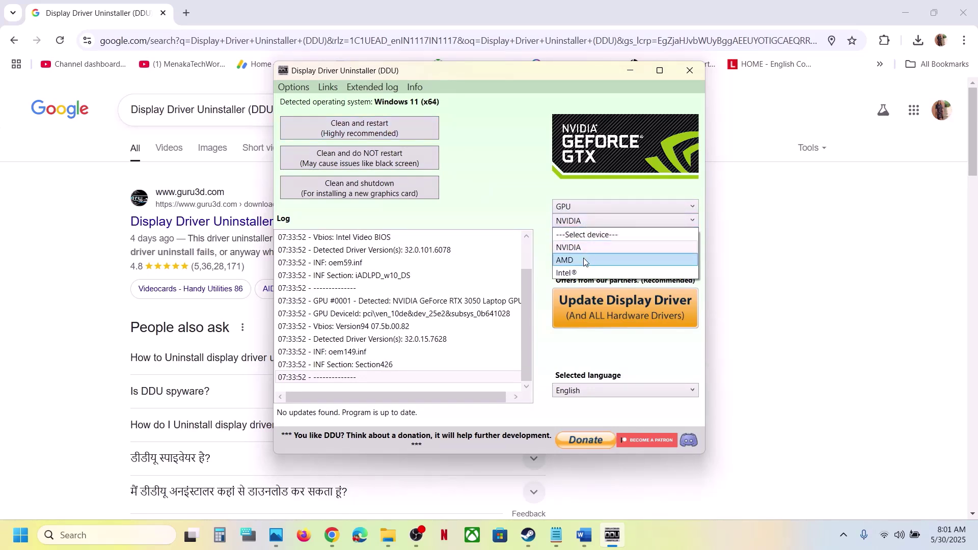
pyautogui.click(586, 252)
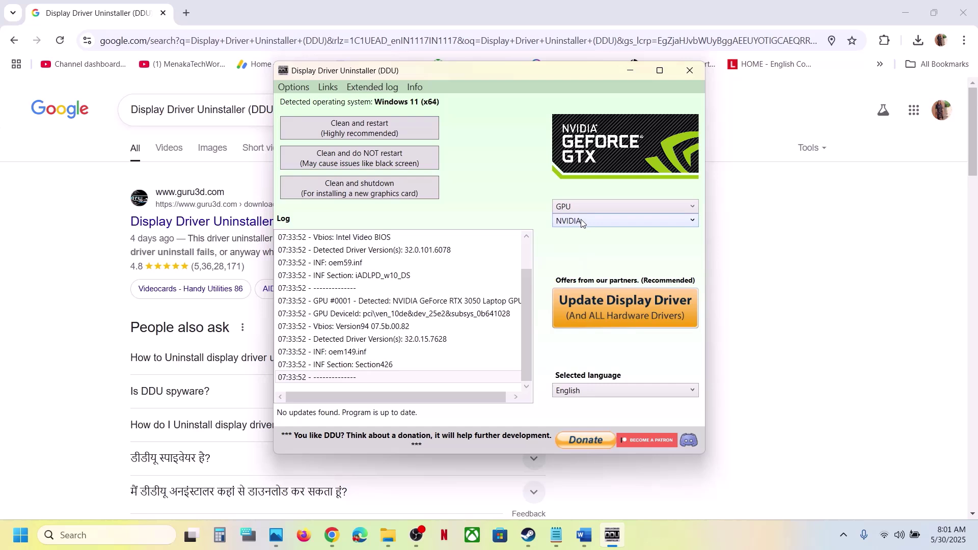
pyautogui.click(43, 281)
# - Return to the Word document and review the NVIDIA and AMD driver download links under Step 7
pyautogui.click(23, 534)
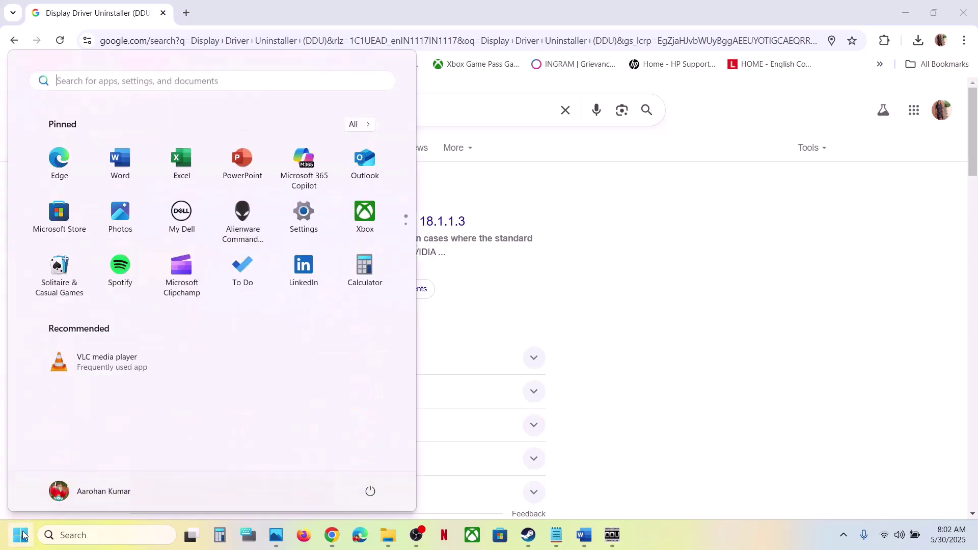
pyautogui.click(663, 463)
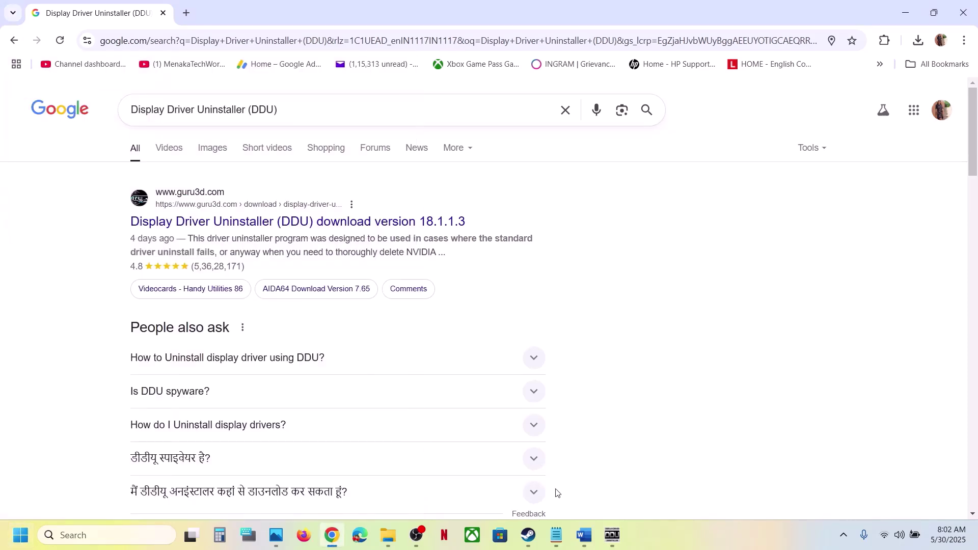
pyautogui.click(585, 535)
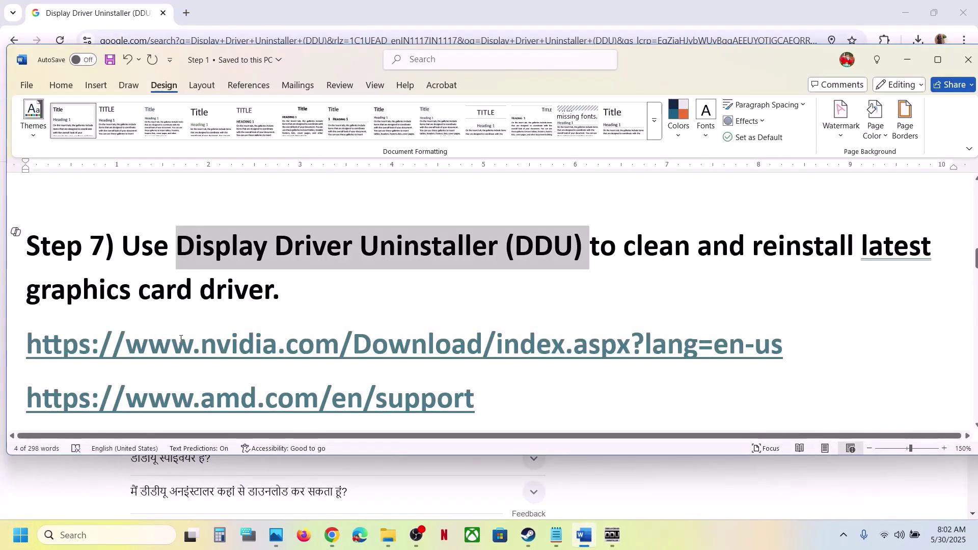
pyautogui.moveTo(172, 343); pyautogui.dragTo(483, 344)
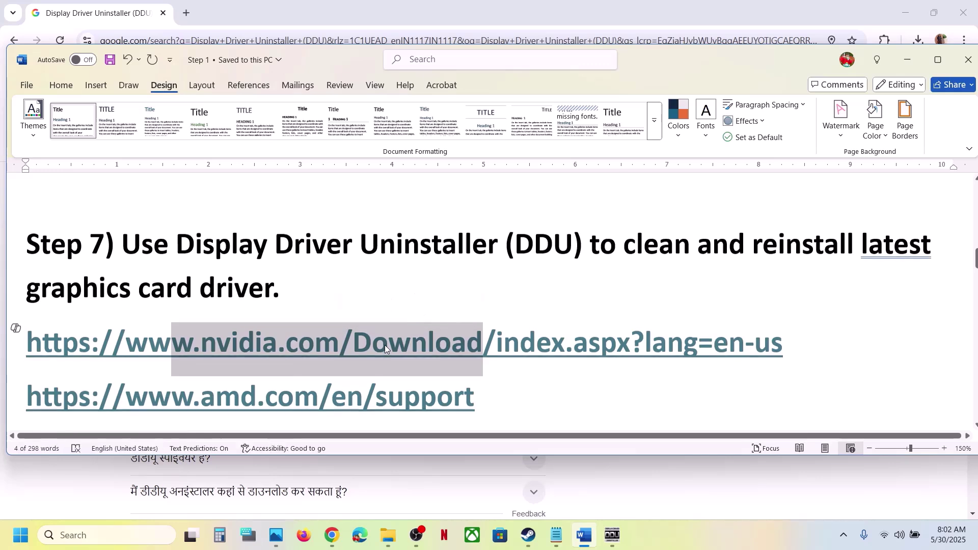
pyautogui.scroll(-1, 386, 348)
pyautogui.moveTo(176, 379); pyautogui.dragTo(387, 381)
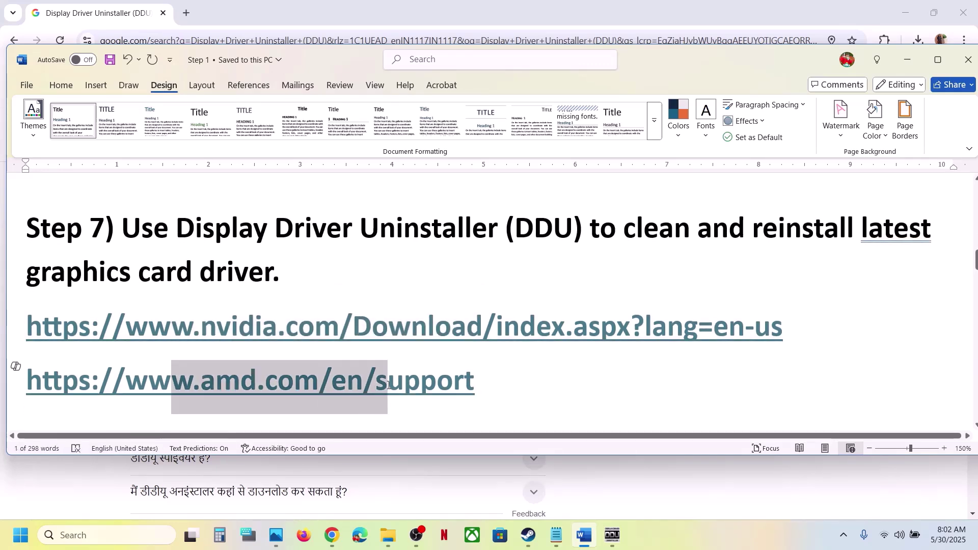
pyautogui.click(259, 276)
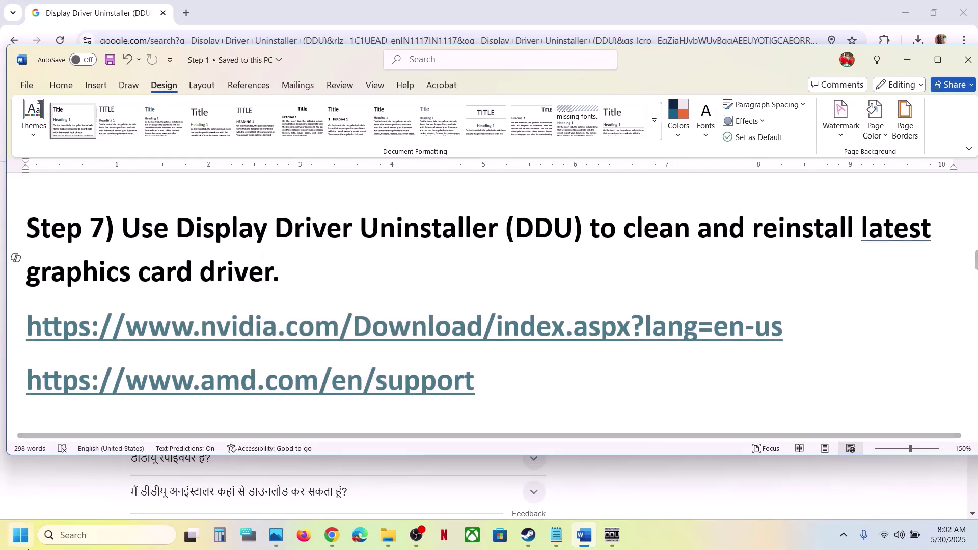
# - Check the Windows power options used for restarting the computer, leaving them without choosing anything
pyautogui.click(22, 541)
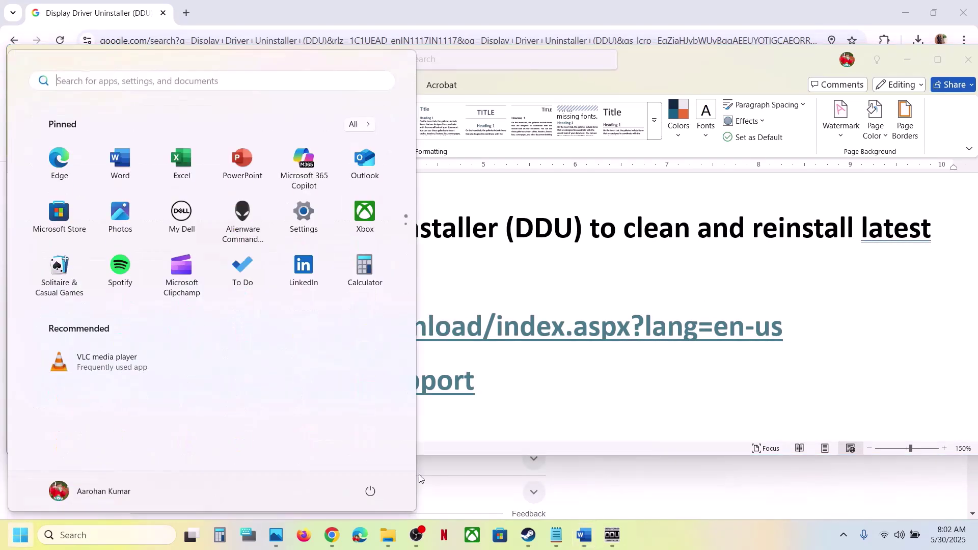
pyautogui.click(370, 490)
pyautogui.press('Escape')
pyautogui.press('Escape')
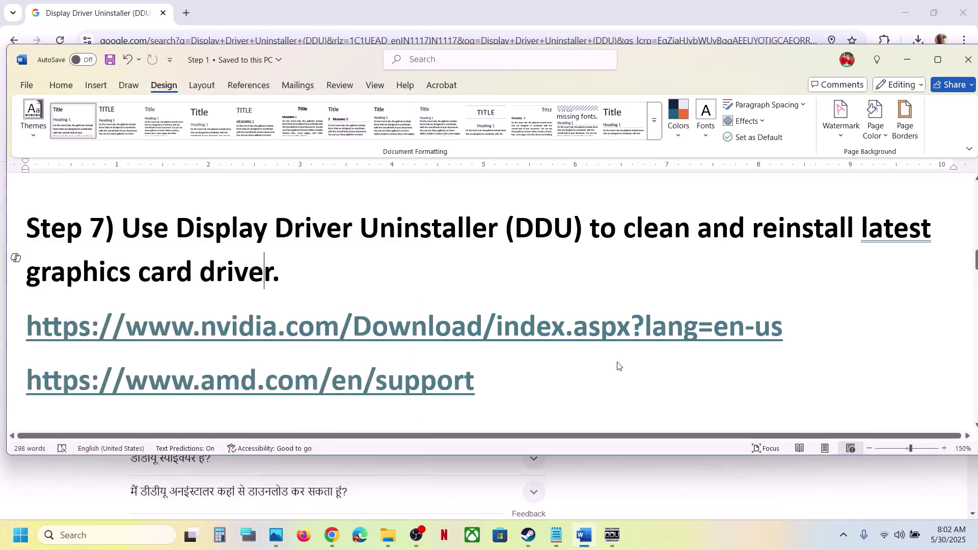
# - Copy the word "graphics" from Step 8 of the document, search Windows for it and open Graphics settings
pyautogui.moveTo(151, 227); pyautogui.dragTo(375, 320)
pyautogui.scroll(-3, 503, 351)
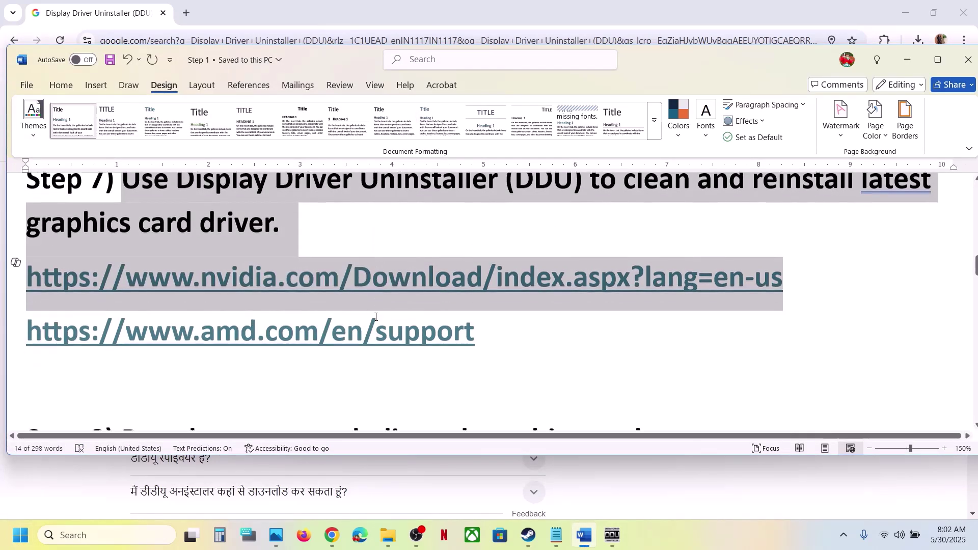
pyautogui.doubleClick(504, 350)
pyautogui.hotkey('ctrl', 'c')
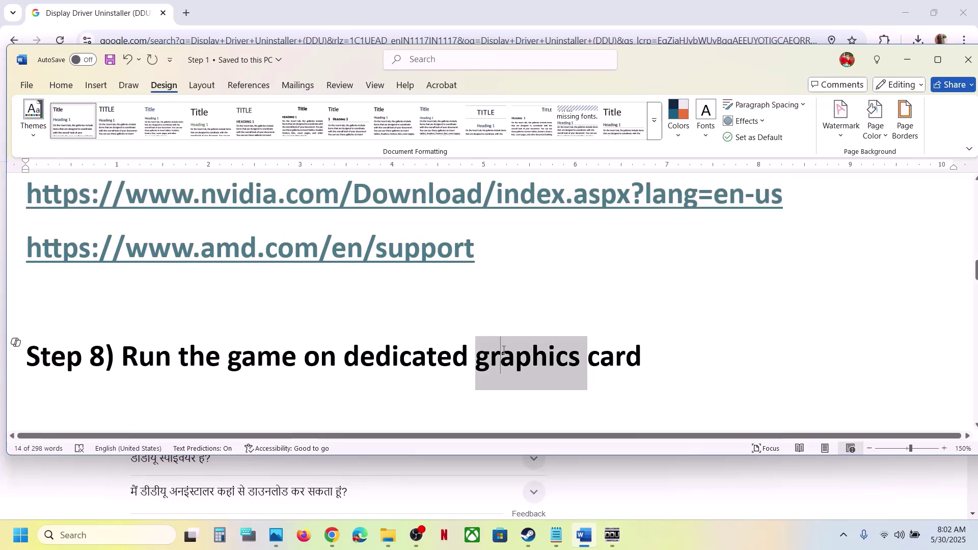
pyautogui.click(93, 536)
pyautogui.hotkey('ctrl', 'v')
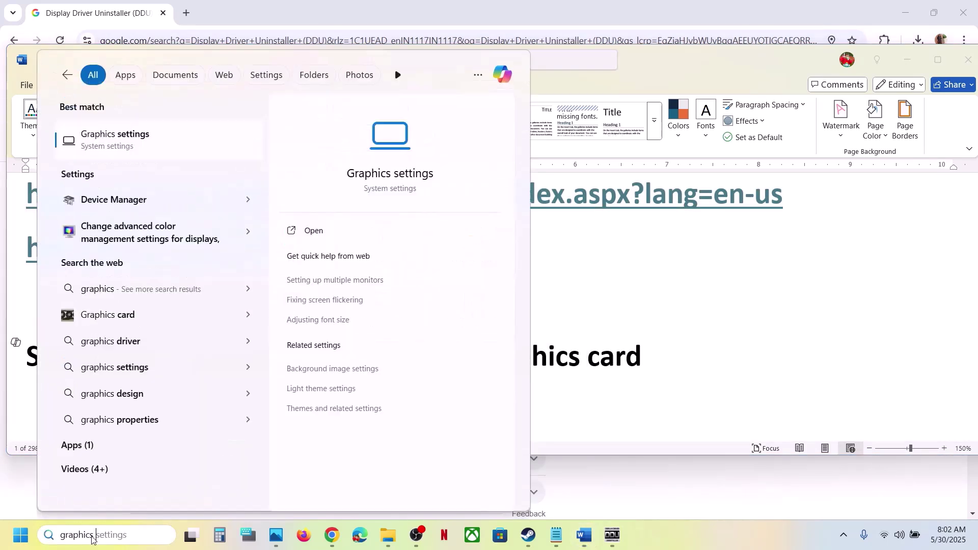
pyautogui.click(117, 134)
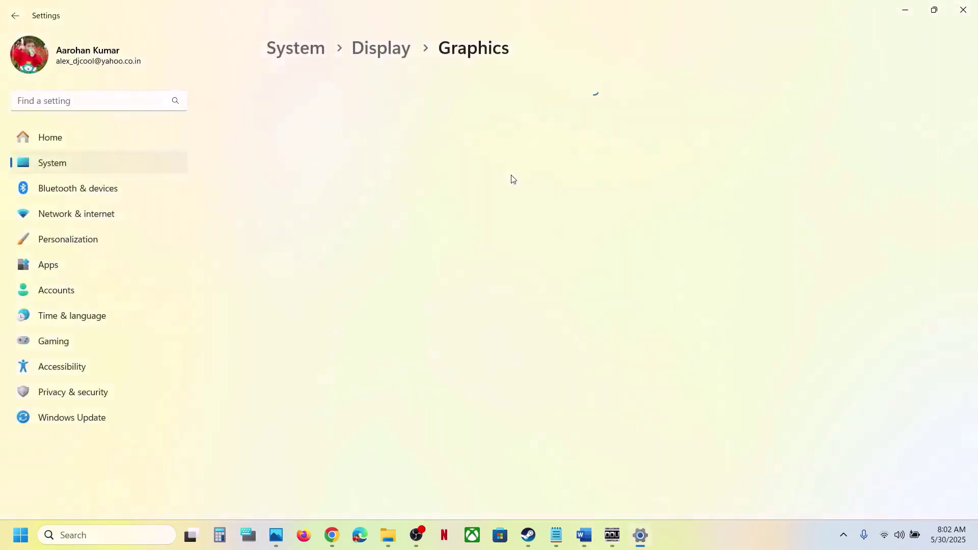
# - Begin adding a desktop app to the custom graphics settings and browse to C:\Program Files (x86)\Steam
pyautogui.click(745, 350)
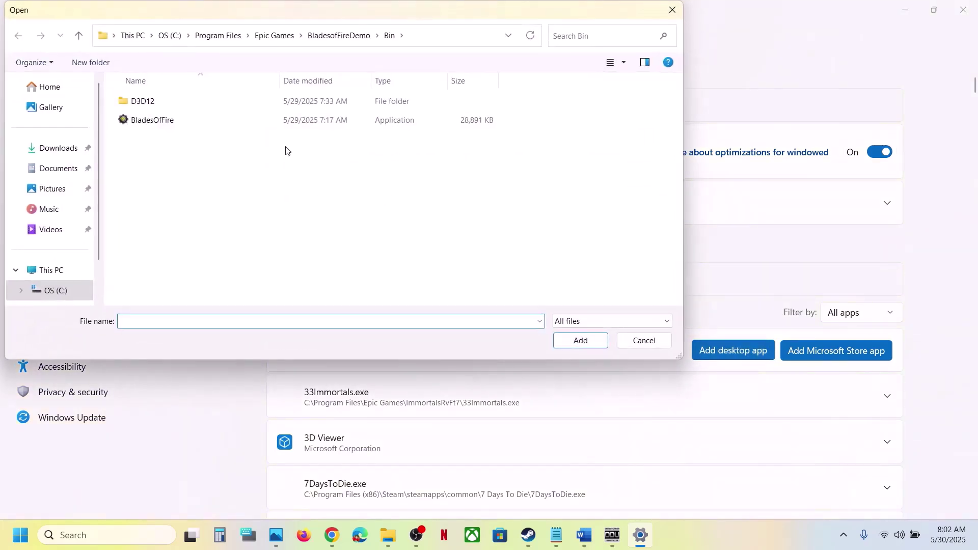
pyautogui.click(194, 42)
pyautogui.click(172, 36)
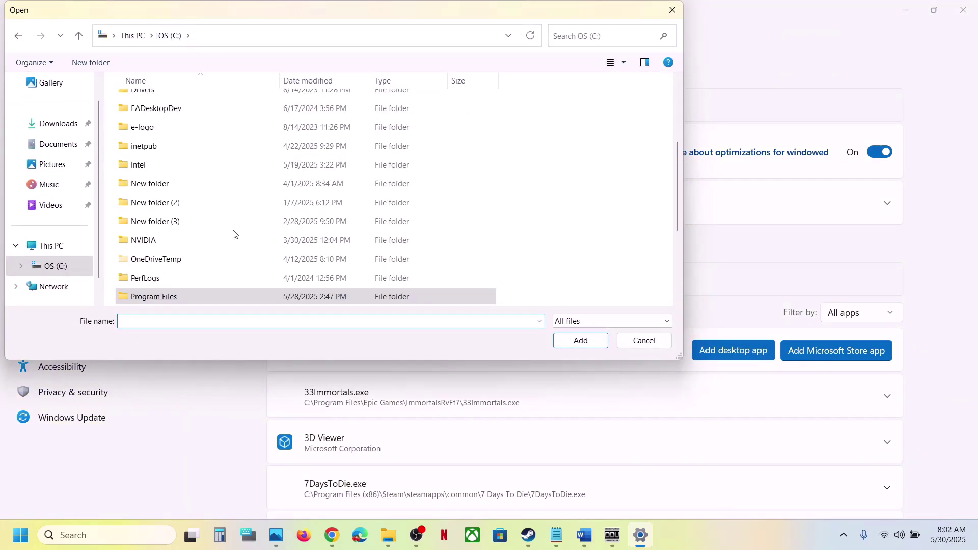
pyautogui.scroll(-3, 214, 212)
pyautogui.doubleClick(192, 168)
pyautogui.scroll(-5, 192, 168)
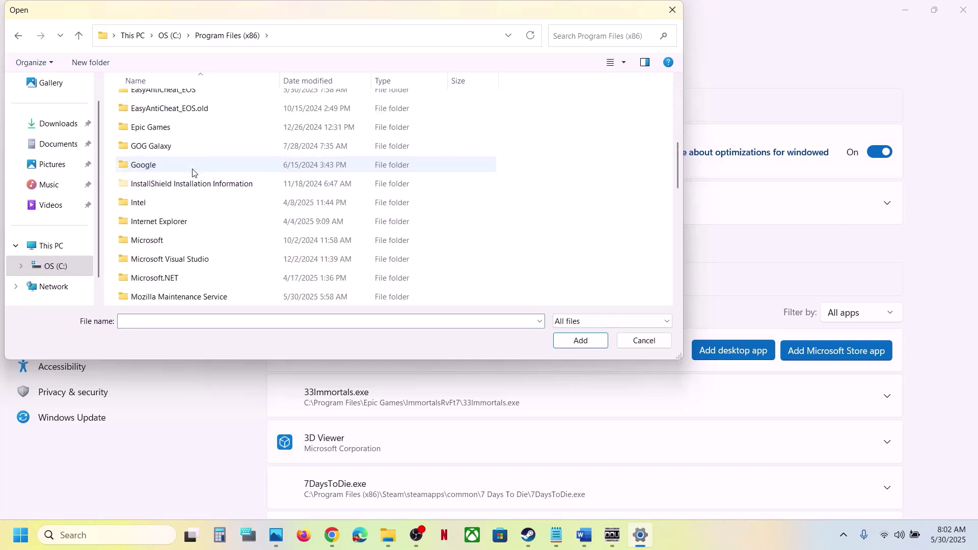
pyautogui.scroll(-5, 192, 162)
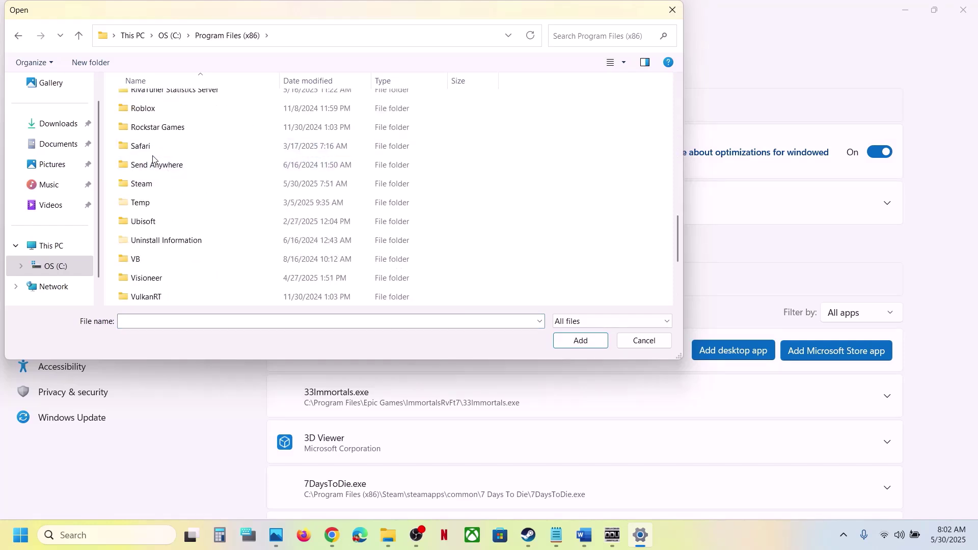
pyautogui.doubleClick(147, 184)
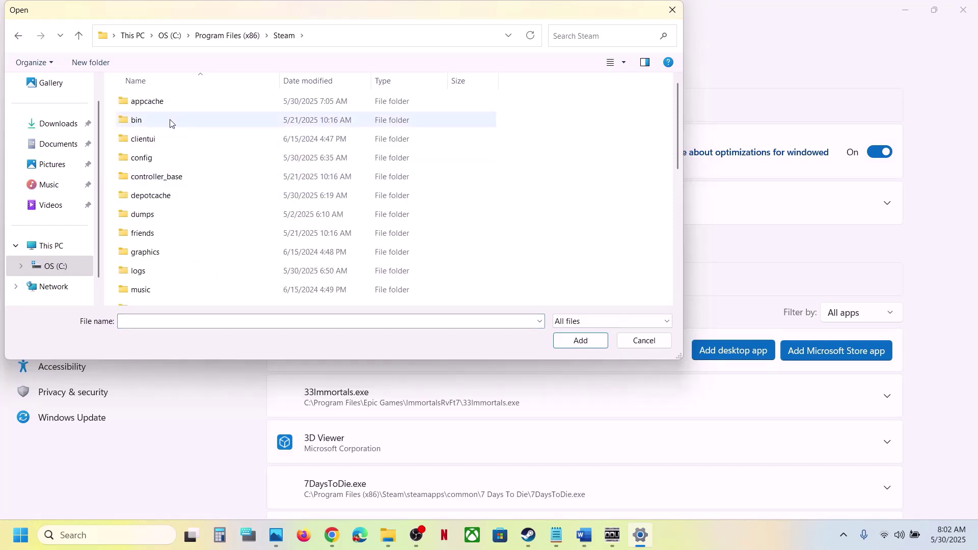
# - Add the nightreign application from steamapps\common\ELDEN RING NIGHTREIGN\Game to the graphics app list
pyautogui.scroll(-3, 170, 122)
pyautogui.doubleClick(153, 240)
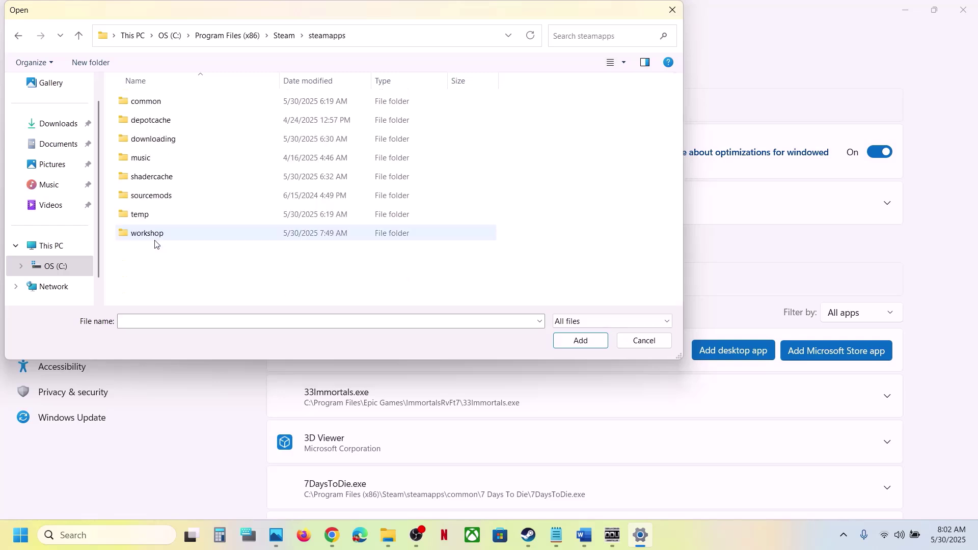
pyautogui.doubleClick(161, 96)
pyautogui.doubleClick(160, 96)
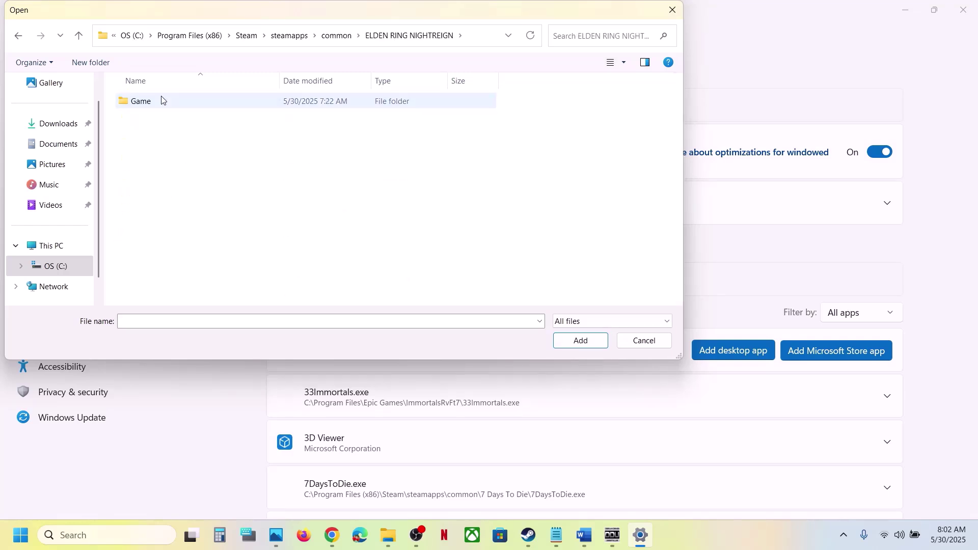
pyautogui.doubleClick(160, 99)
pyautogui.click(153, 159)
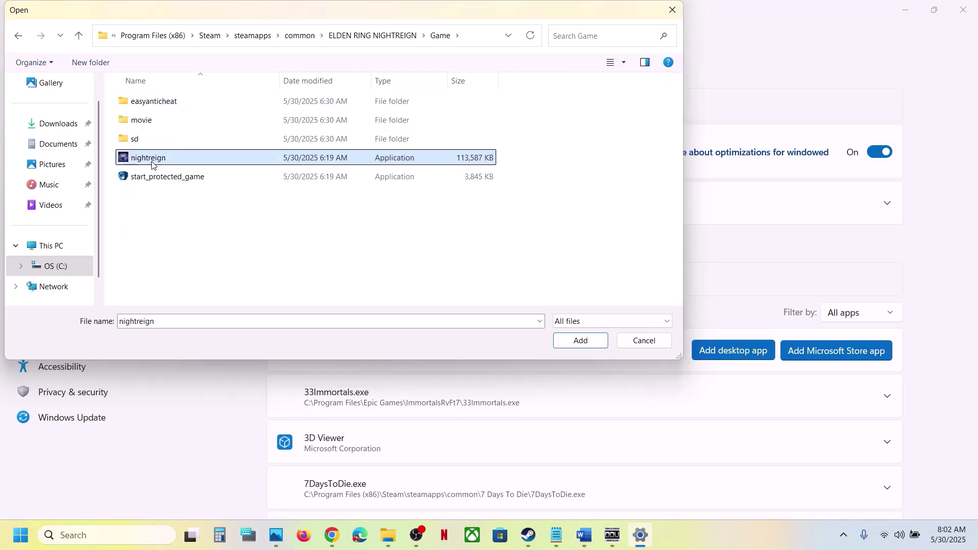
pyautogui.click(576, 350)
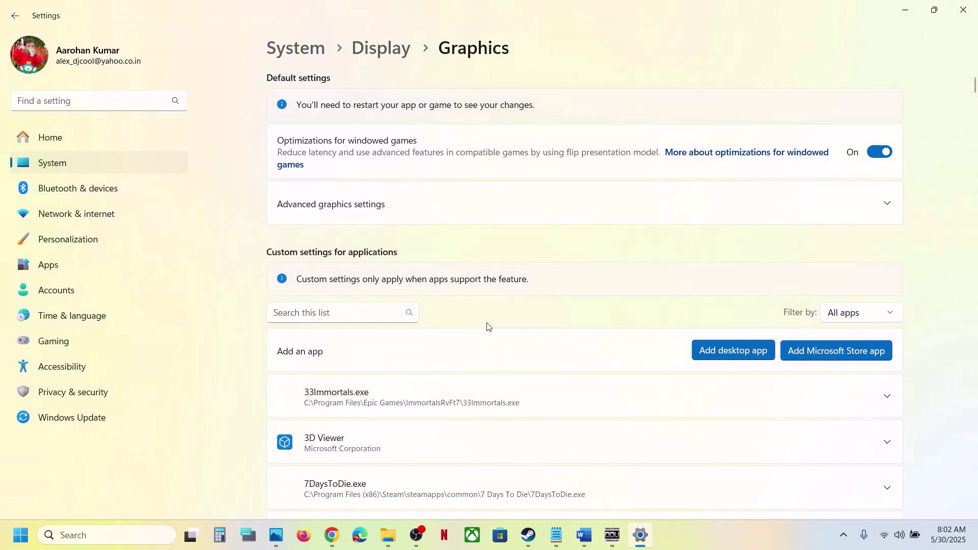
# - Set the GPU preference of ELDEN RING NIGHTREIGN to High Performance (NVIDIA GeForce RTX 3050 Laptop GPU)
pyautogui.scroll(-12, 488, 326)
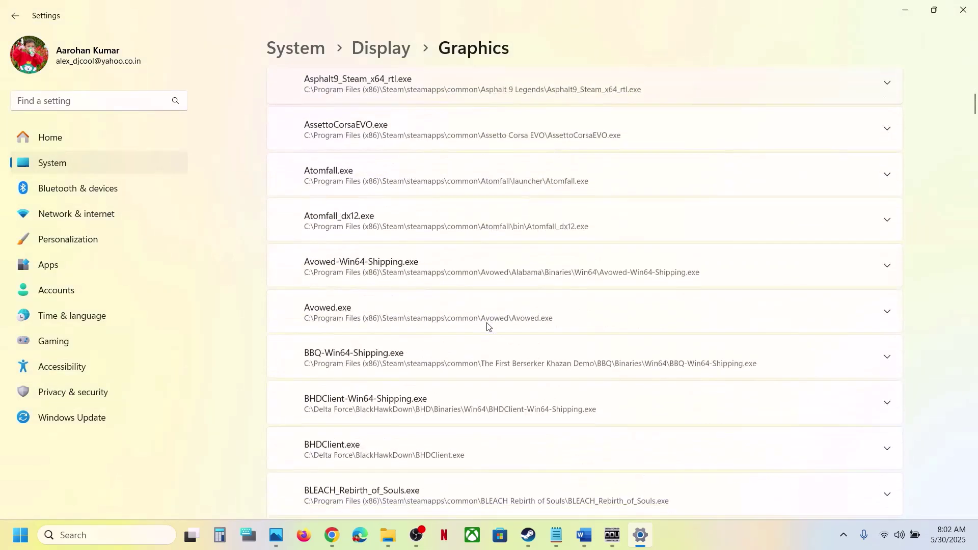
pyautogui.scroll(-7, 487, 326)
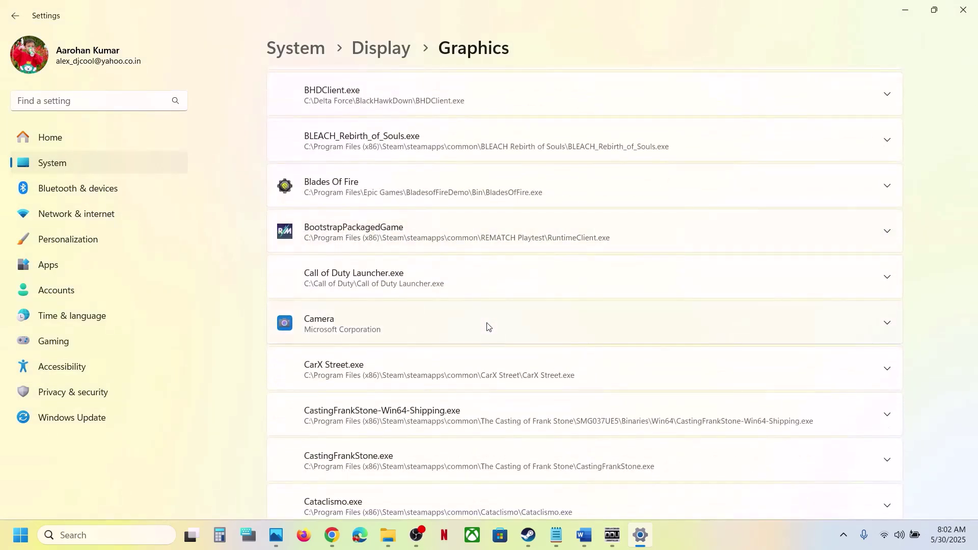
pyautogui.scroll(-15, 480, 276)
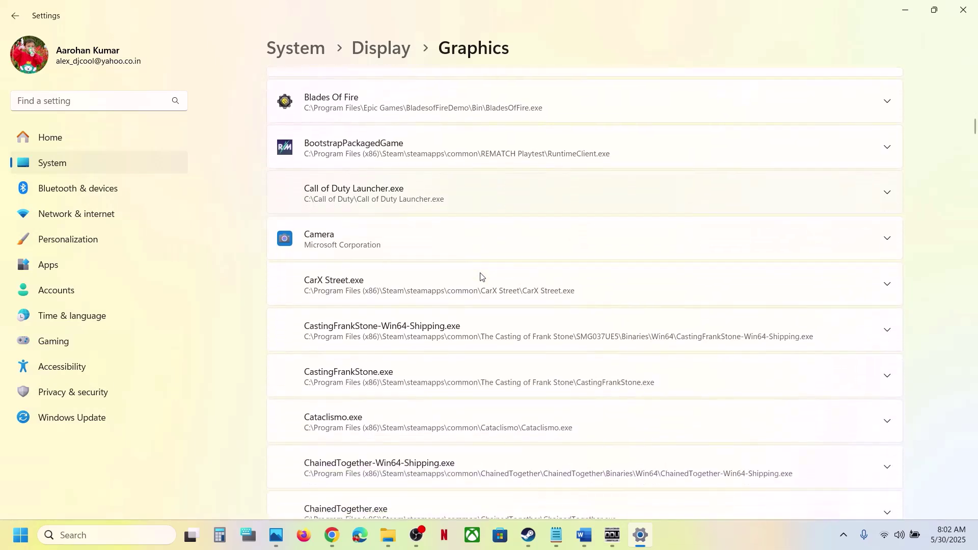
pyautogui.scroll(-12, 481, 276)
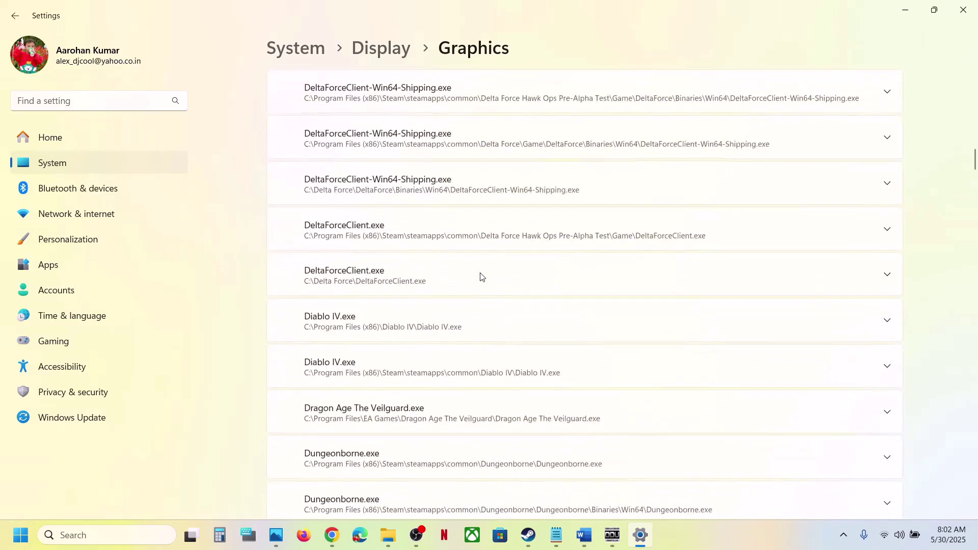
pyautogui.click(437, 270)
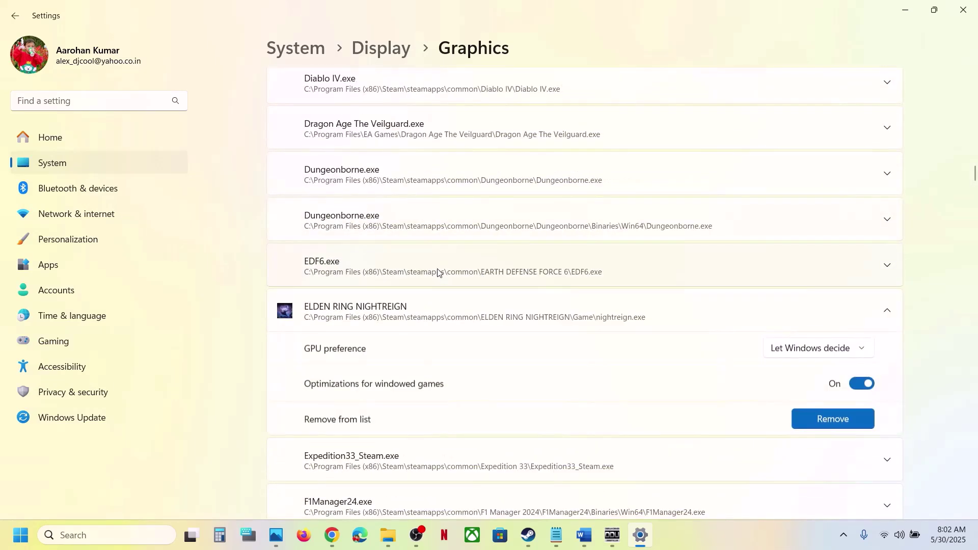
pyautogui.scroll(-3, 550, 301)
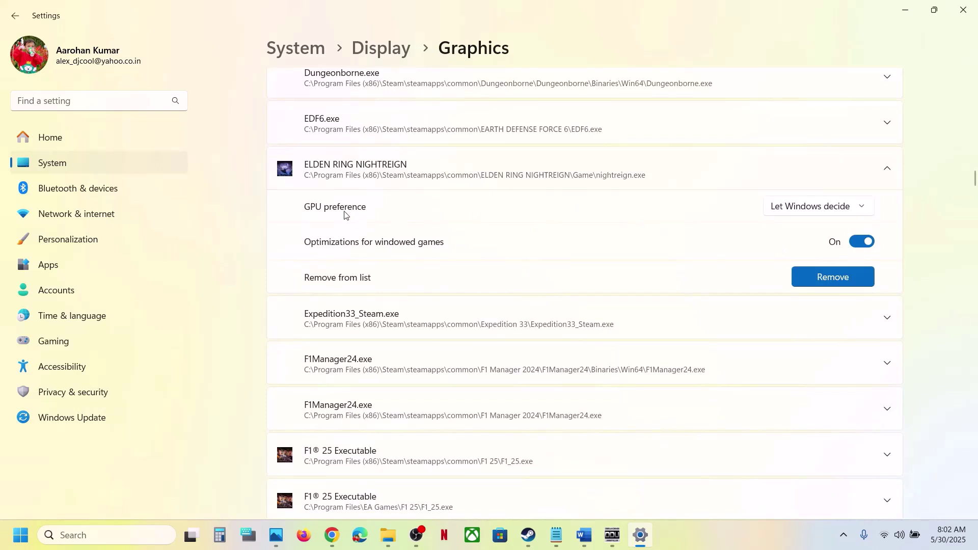
pyautogui.click(799, 208)
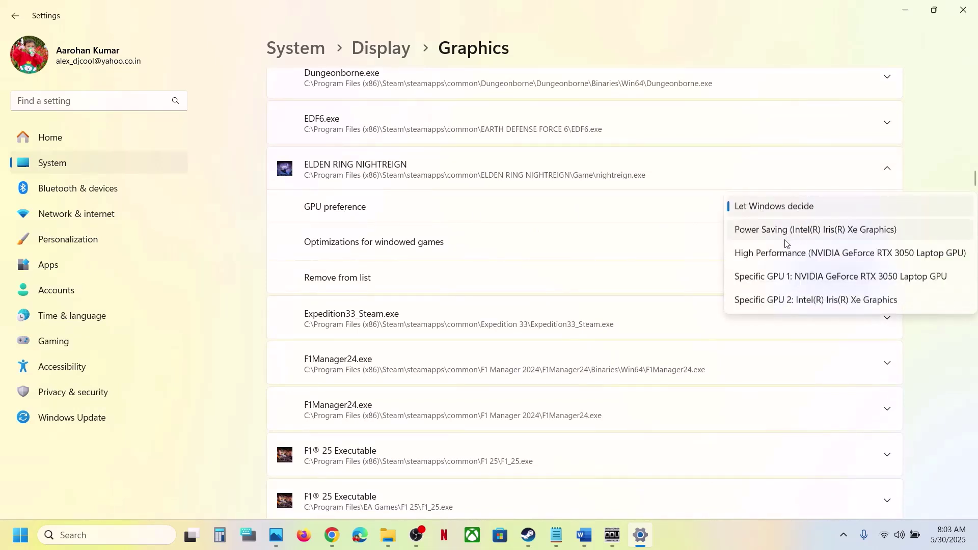
pyautogui.click(795, 254)
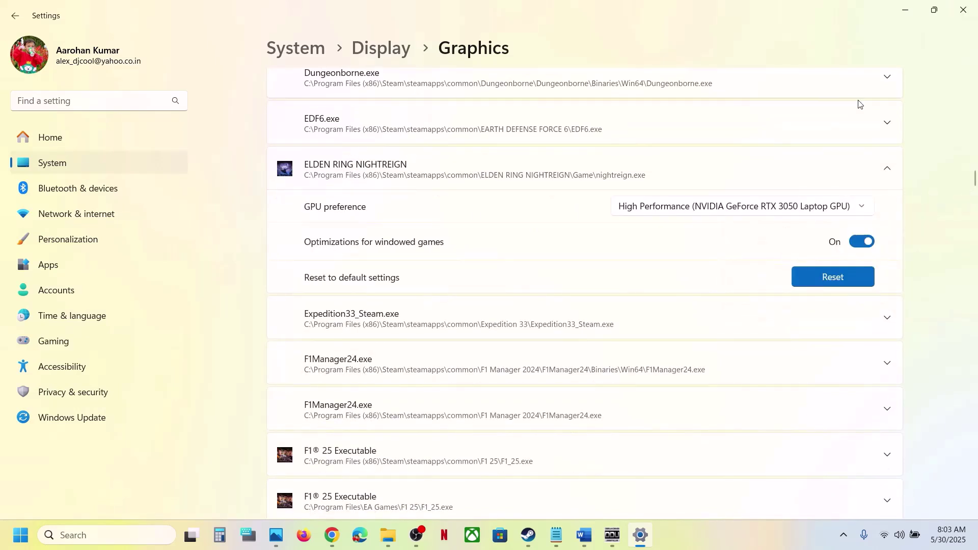
# - Close Settings, highlight Step 9 "Update System BIOS" in the Word document and check the laptop's battery charge
pyautogui.click(971, 13)
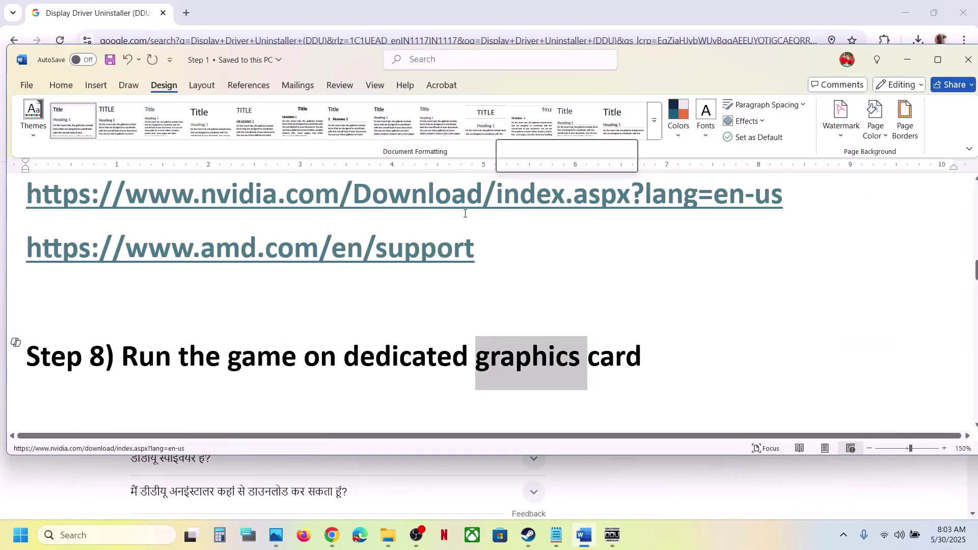
pyautogui.scroll(-2, 395, 331)
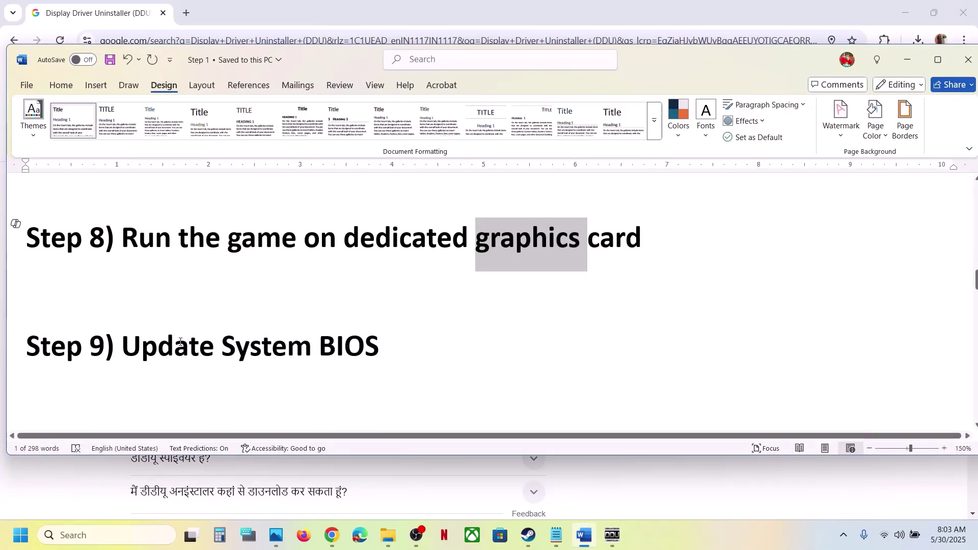
pyautogui.moveTo(123, 346); pyautogui.dragTo(363, 350)
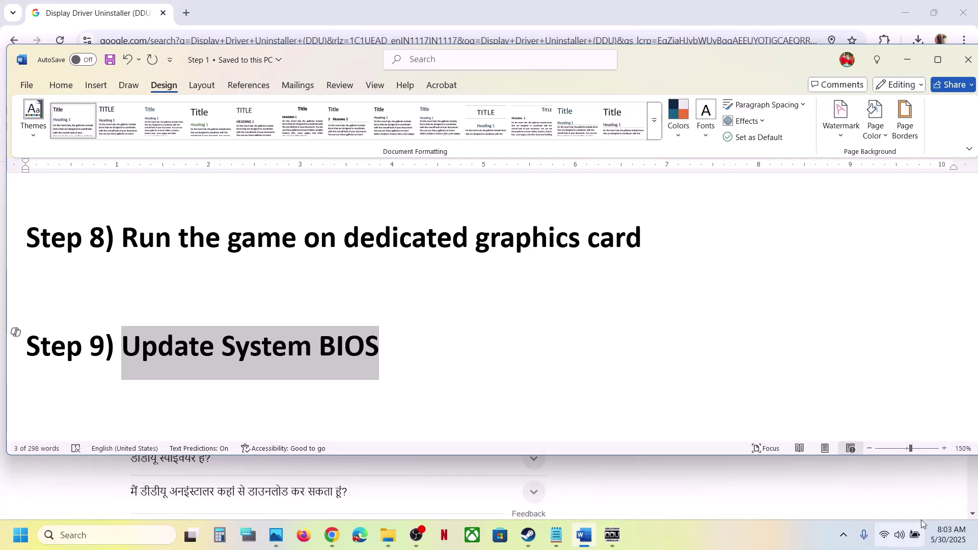
pyautogui.click(915, 537)
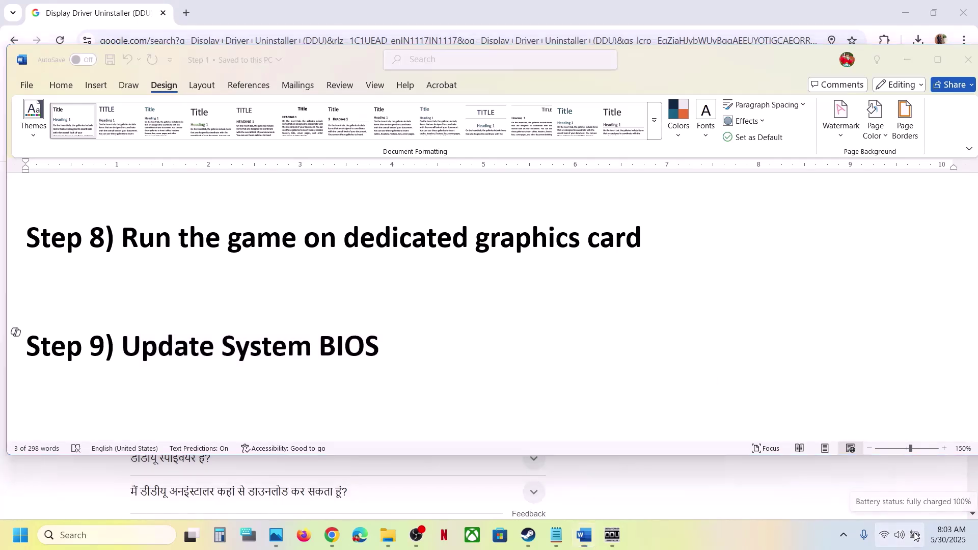
pyautogui.moveTo(770, 504)
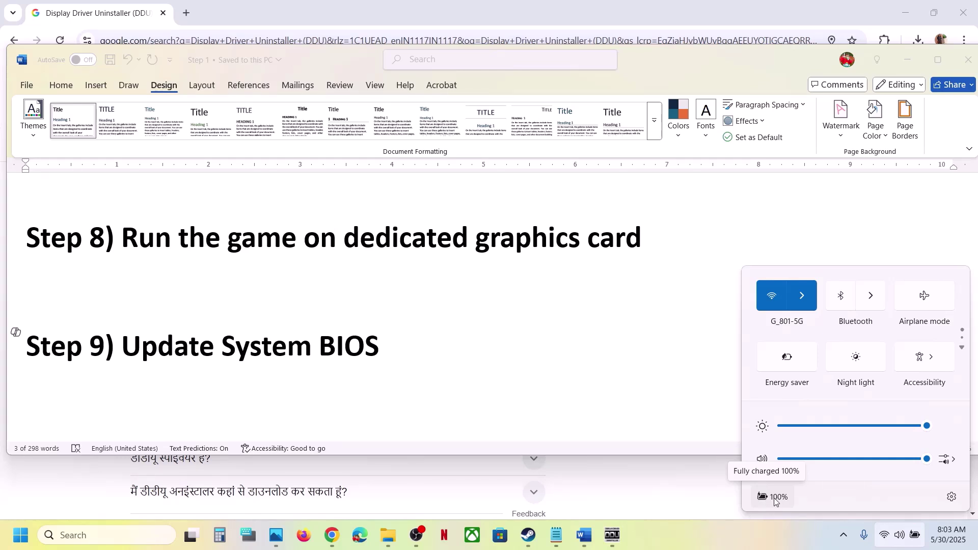
pyautogui.click(390, 346)
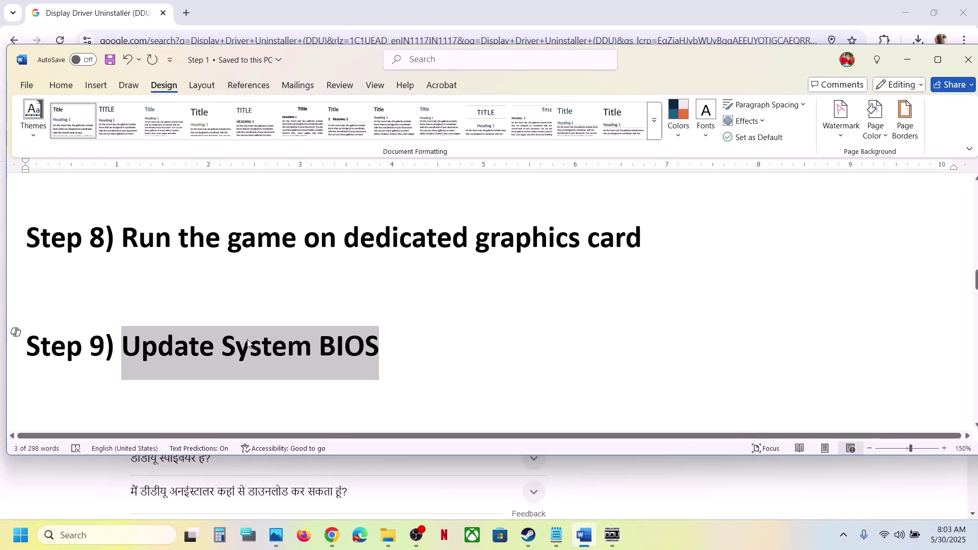
# - Following Step 10 of the document, switch to Steam and set the launch options of ELDEN RING NIGHTREIGN to -dx11
pyautogui.scroll(-2, 387, 350)
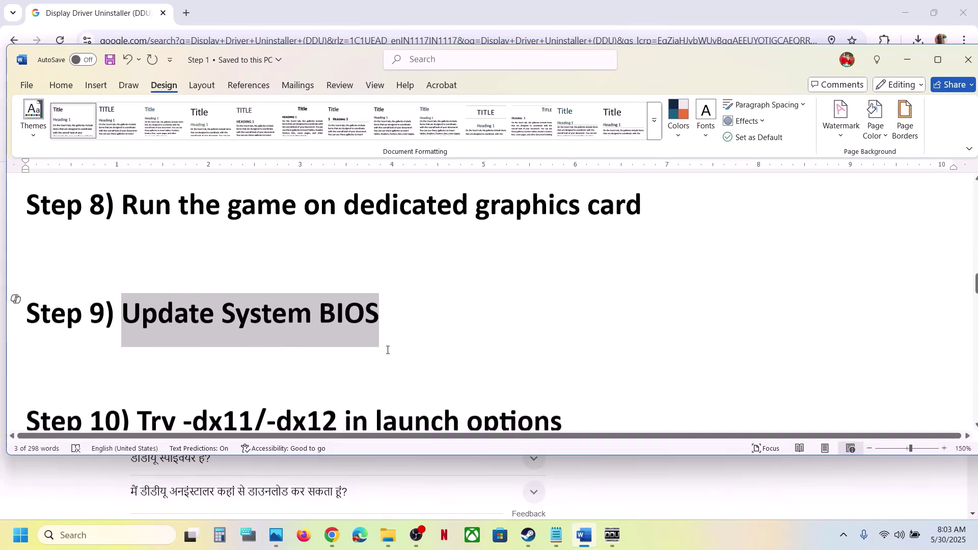
pyautogui.moveTo(198, 370); pyautogui.dragTo(585, 356)
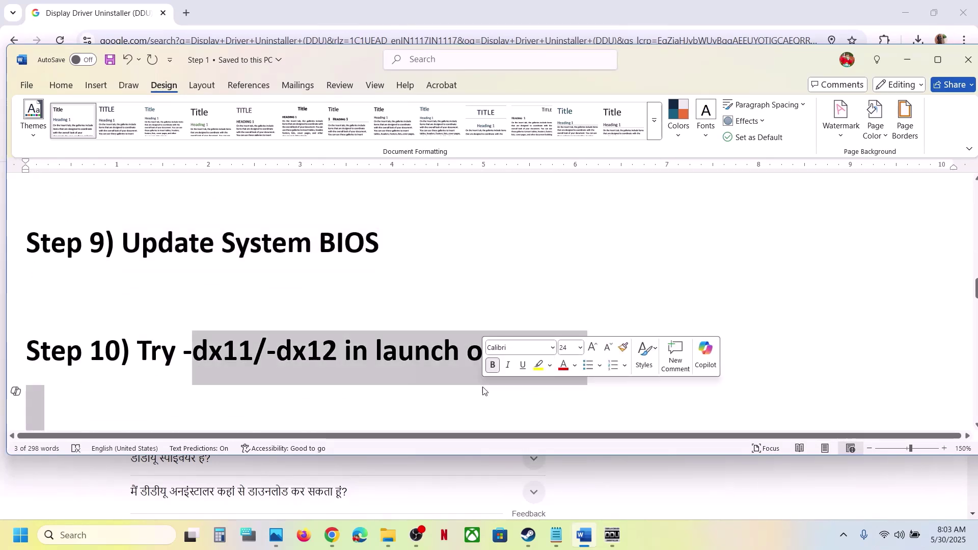
pyautogui.click(528, 535)
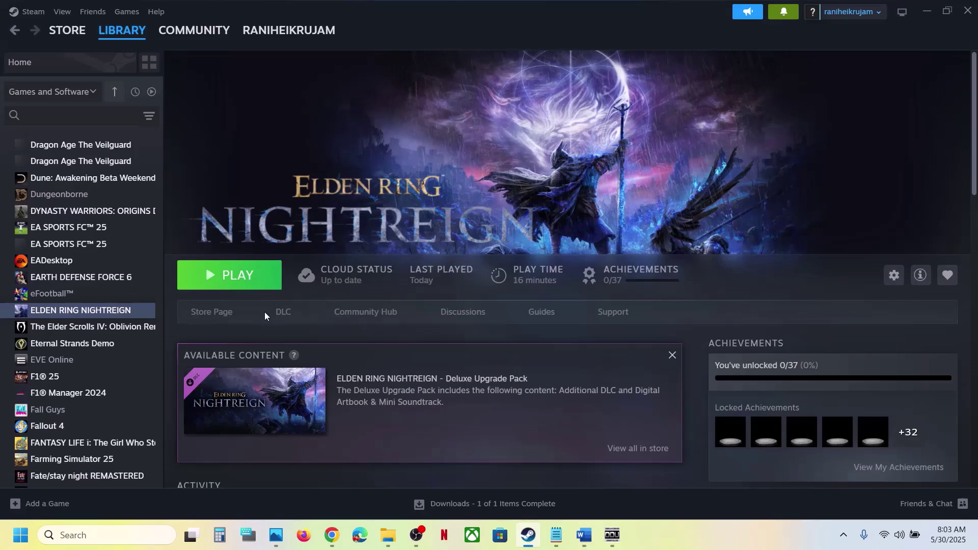
pyautogui.rightClick(99, 310)
pyautogui.click(142, 406)
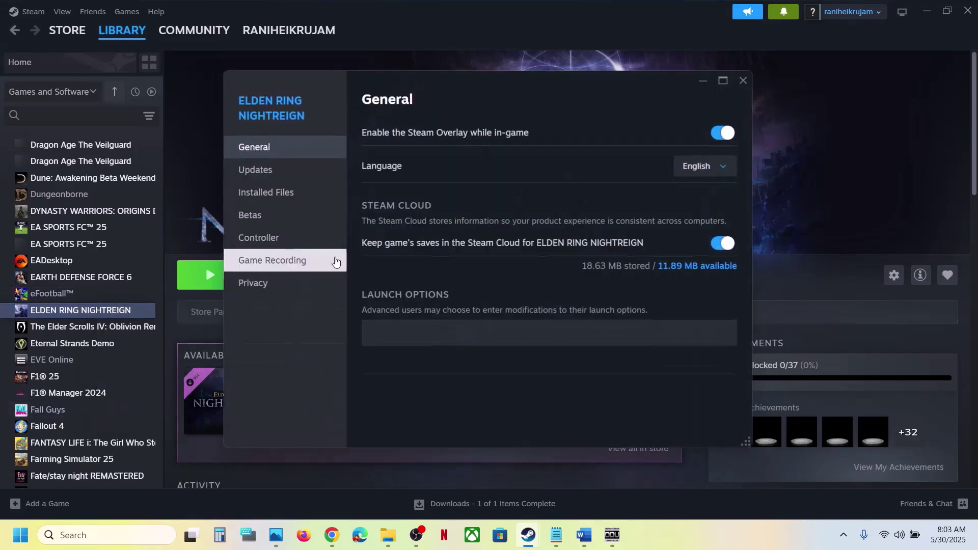
pyautogui.click(410, 340)
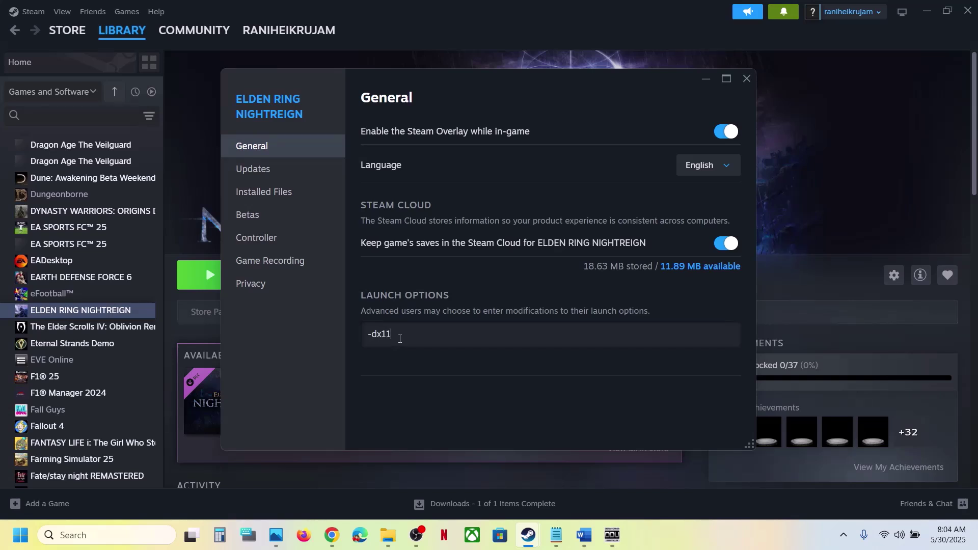
pyautogui.click(390, 365)
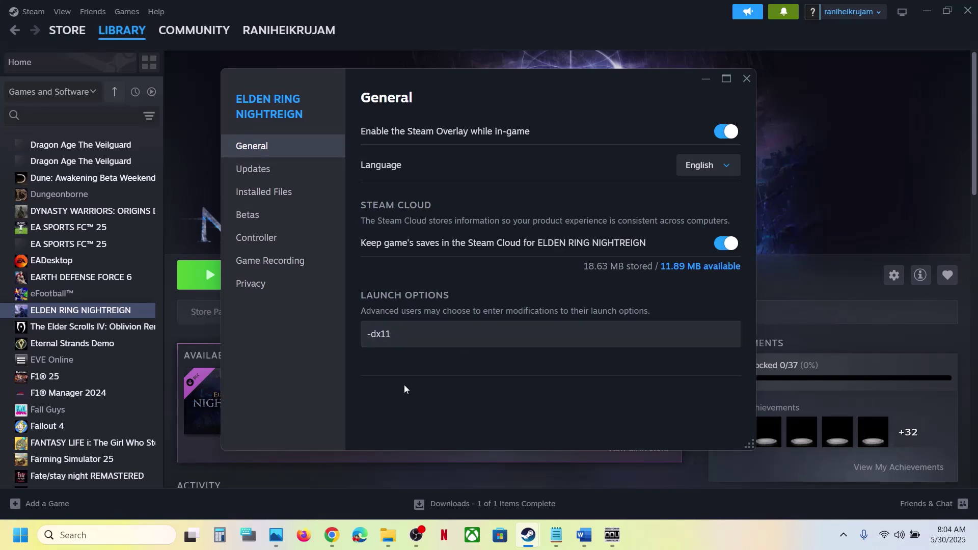
pyautogui.click(746, 79)
# - Try -dx12 as the game's launch option instead, and clear the launch options completely
pyautogui.rightClick(121, 310)
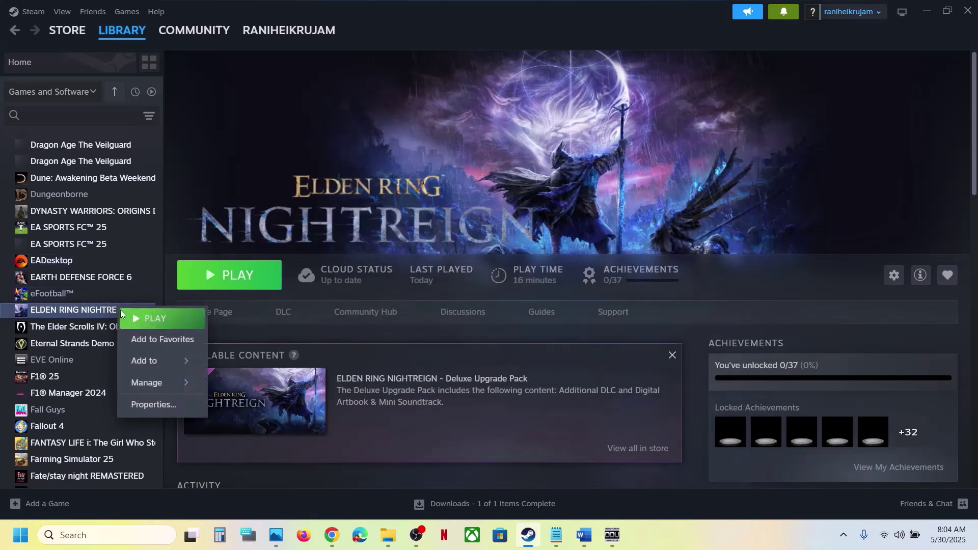
pyautogui.click(148, 404)
pyautogui.click(418, 337)
pyautogui.doubleClick(418, 338)
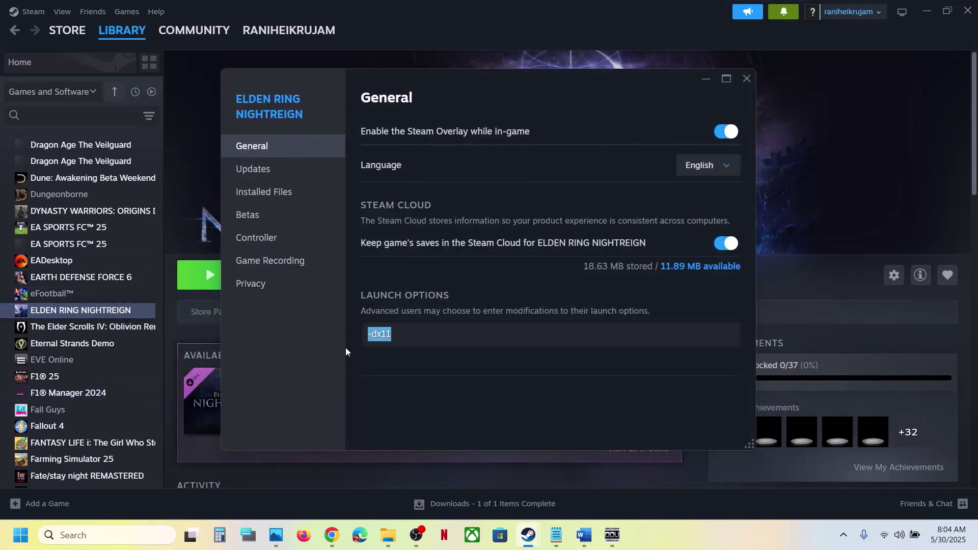
pyautogui.press('BackSpace')
pyautogui.write('dx12')
pyautogui.moveTo(422, 335); pyautogui.dragTo(294, 347)
pyautogui.press('BackSpace')
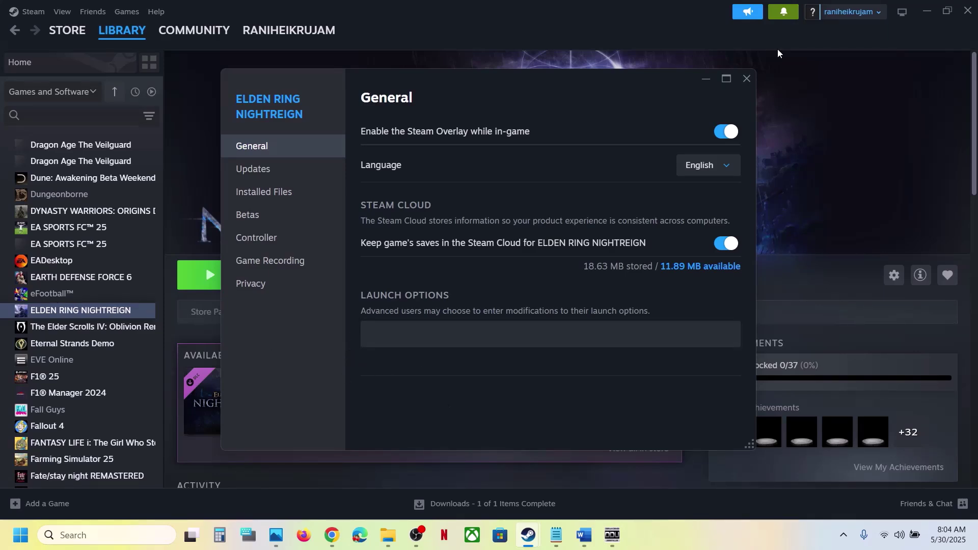
pyautogui.click(746, 77)
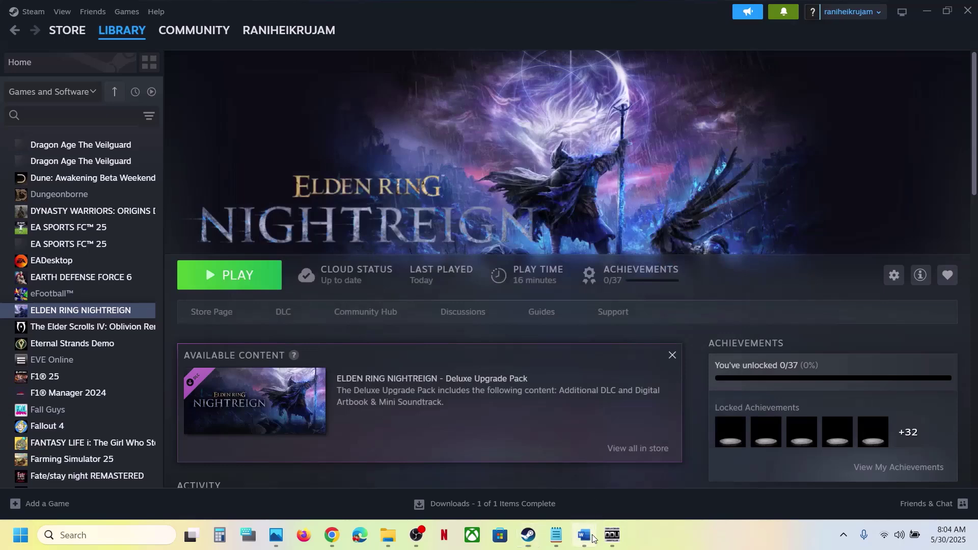
# - Return to the Word document and highlight "Delete graphics config file" in Step 11
pyautogui.click(584, 535)
pyautogui.scroll(-3, 346, 317)
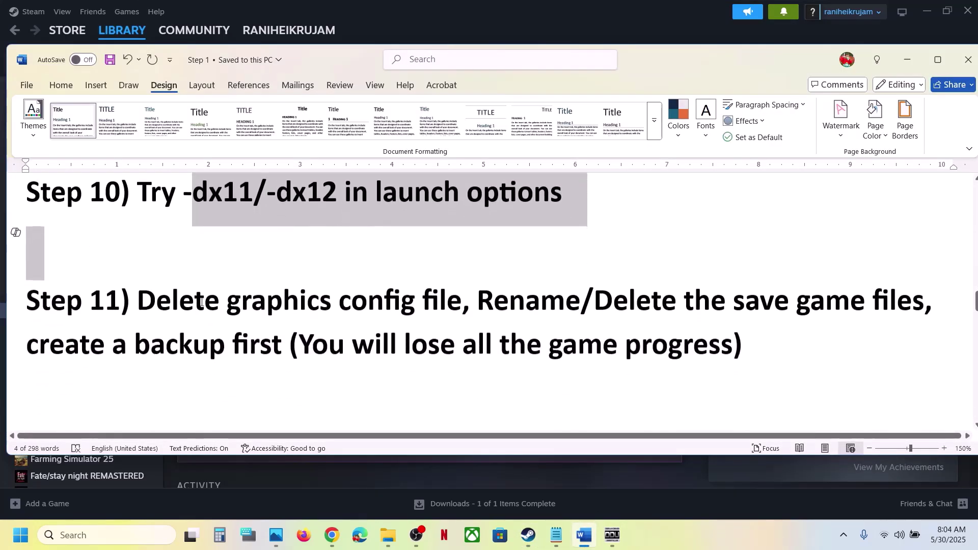
pyautogui.moveTo(138, 300); pyautogui.dragTo(463, 291)
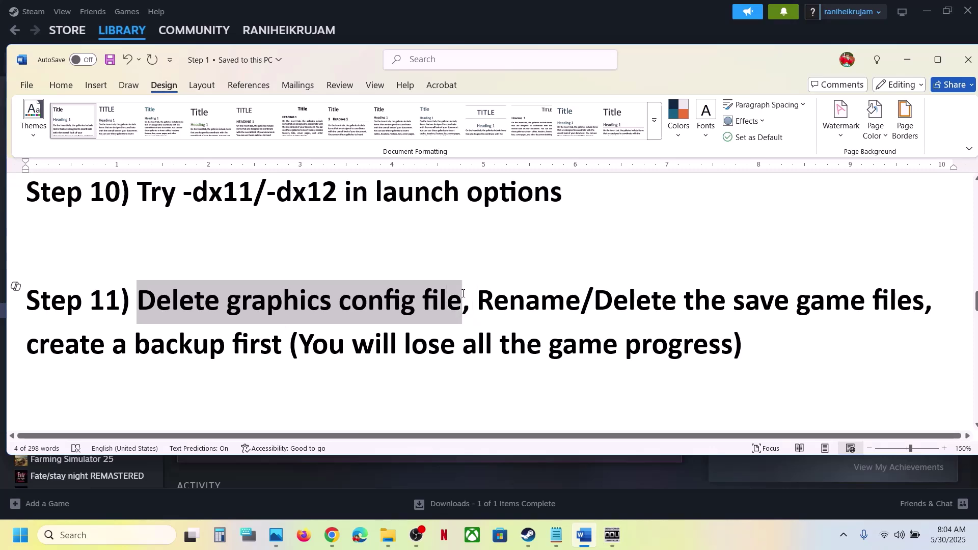
pyautogui.click(472, 30)
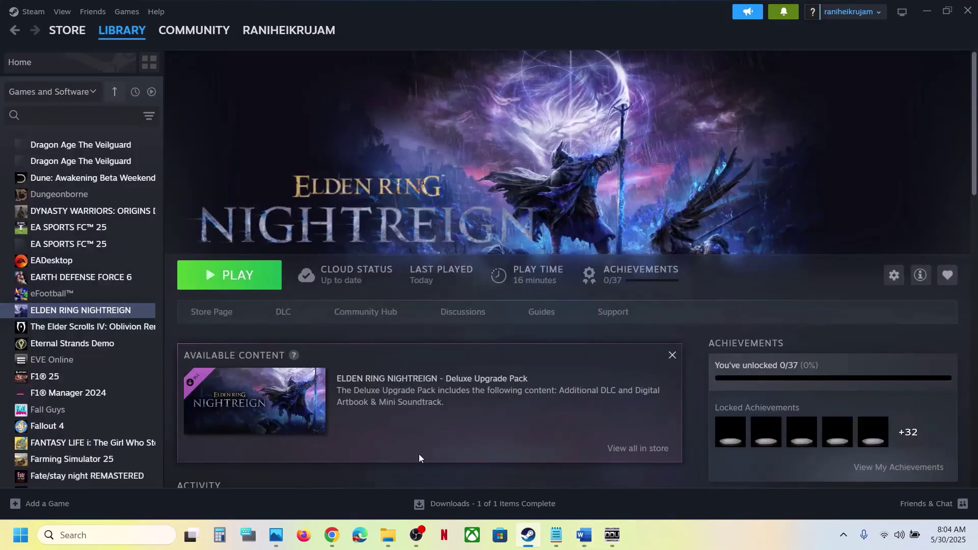
# - Switch to the open File Explorer window and browse to the user's profile folder under C:\Users
pyautogui.moveTo(388, 534)
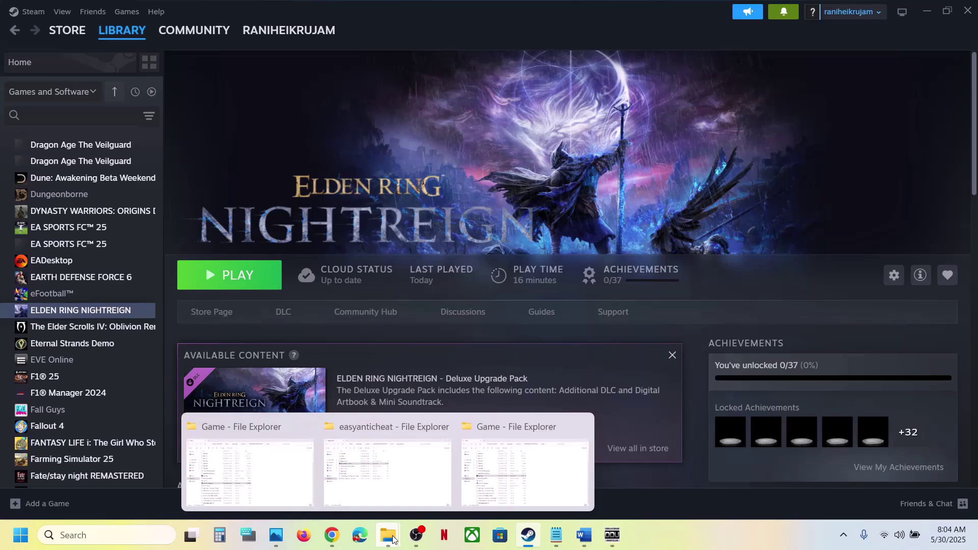
pyautogui.click(500, 475)
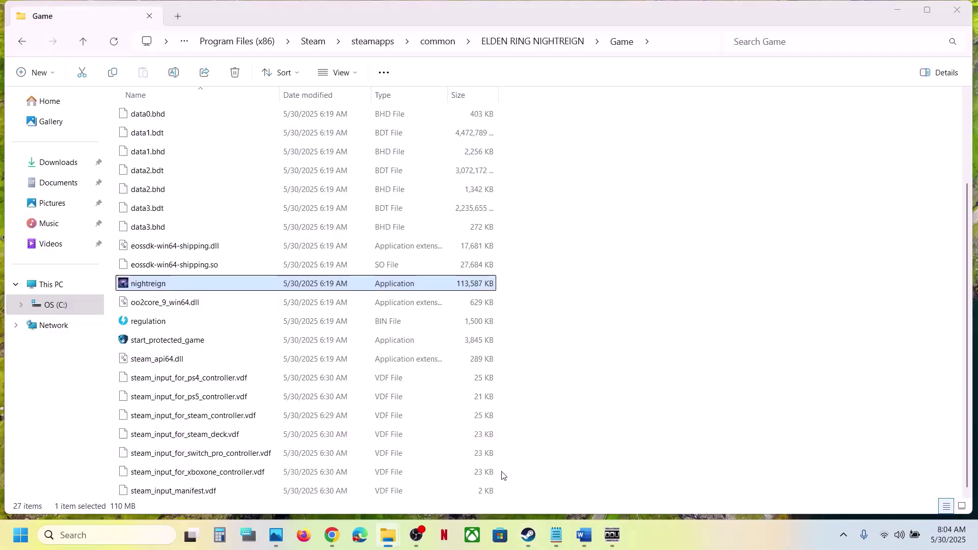
pyautogui.click(63, 289)
pyautogui.doubleClick(185, 124)
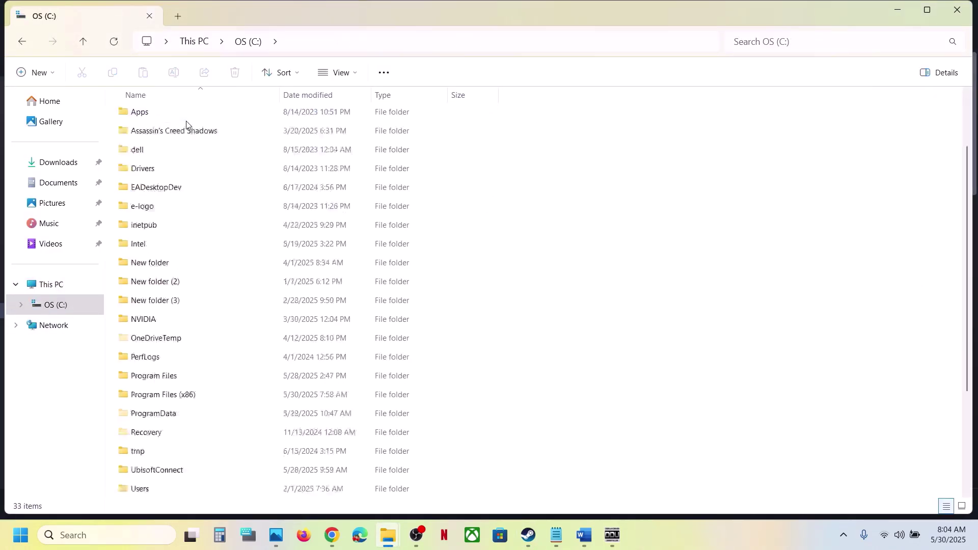
pyautogui.scroll(-3, 211, 463)
pyautogui.doubleClick(157, 340)
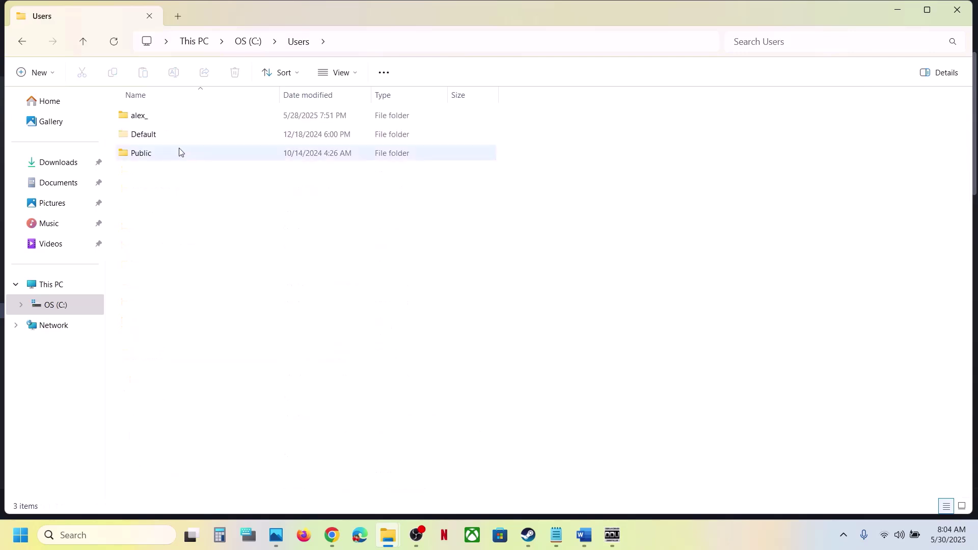
pyautogui.doubleClick(148, 123)
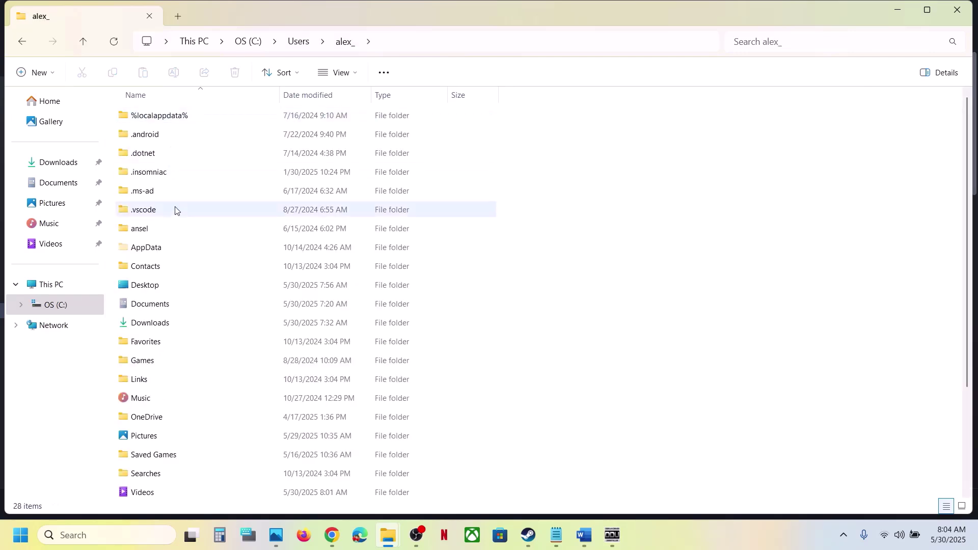
# - Check the hidden items display option and open AppData\Roaming\Nightreign inside the profile folder
pyautogui.click(151, 247)
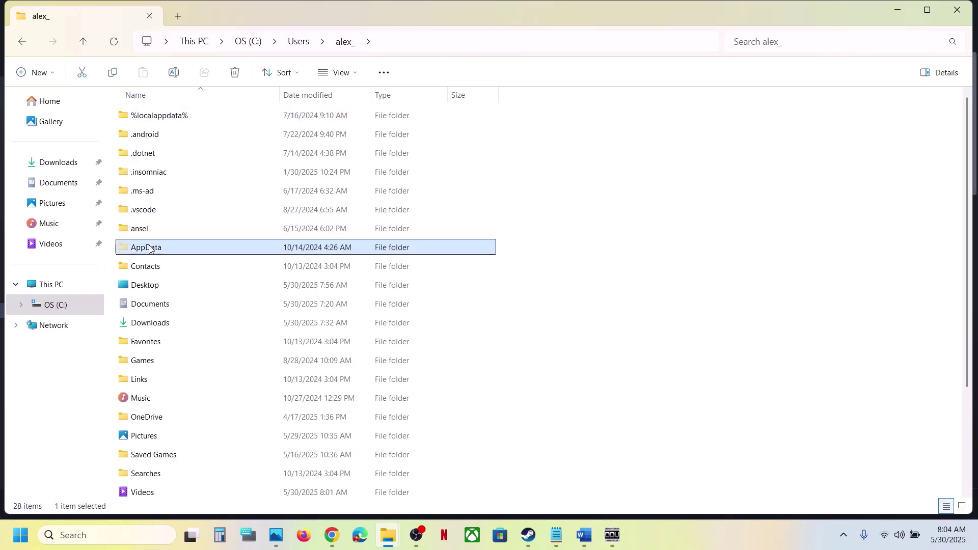
pyautogui.click(355, 78)
pyautogui.moveTo(350, 312)
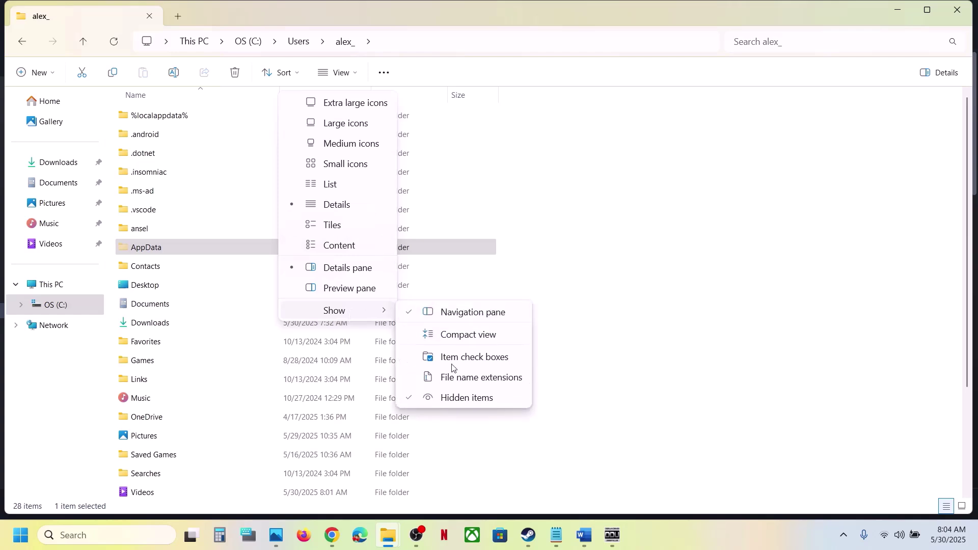
pyautogui.click(209, 249)
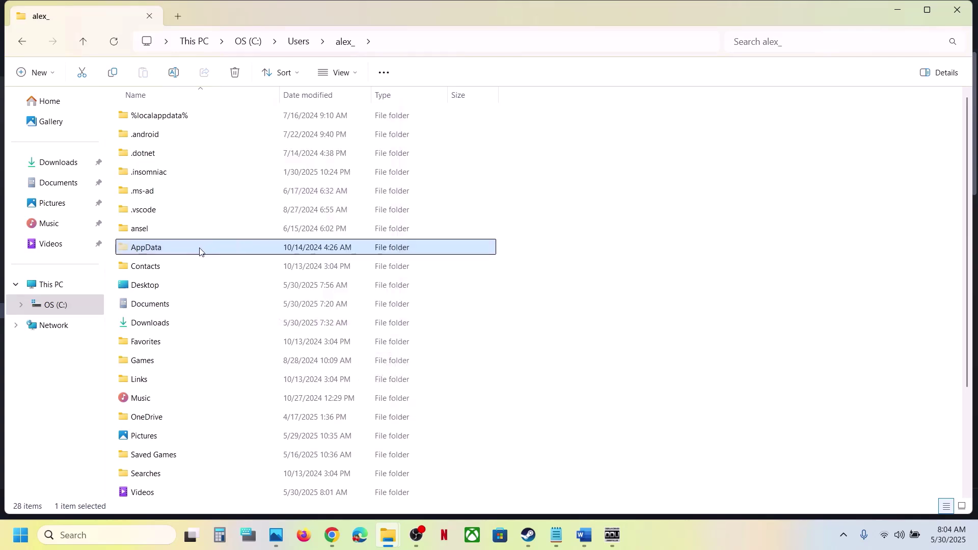
pyautogui.doubleClick(200, 250)
pyautogui.doubleClick(147, 153)
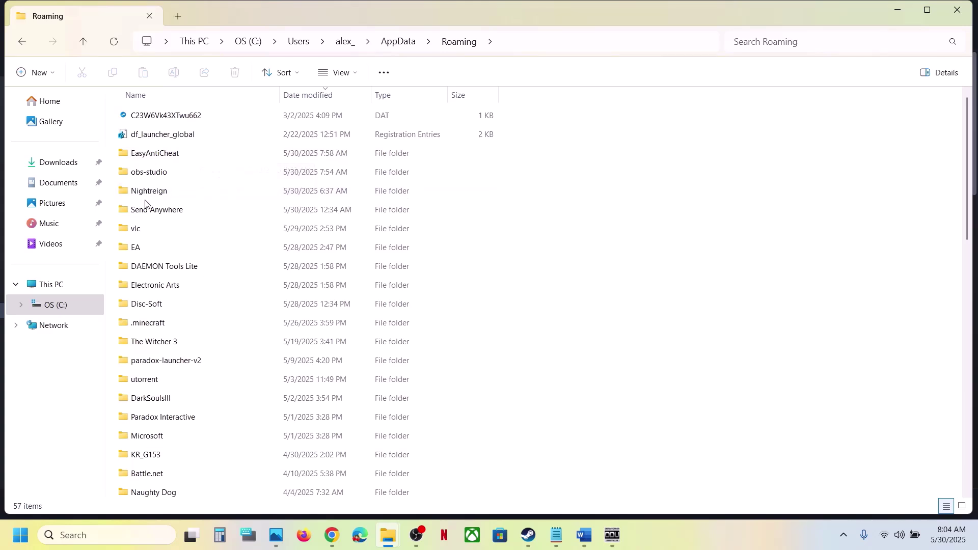
pyautogui.click(160, 191)
pyautogui.doubleClick(176, 197)
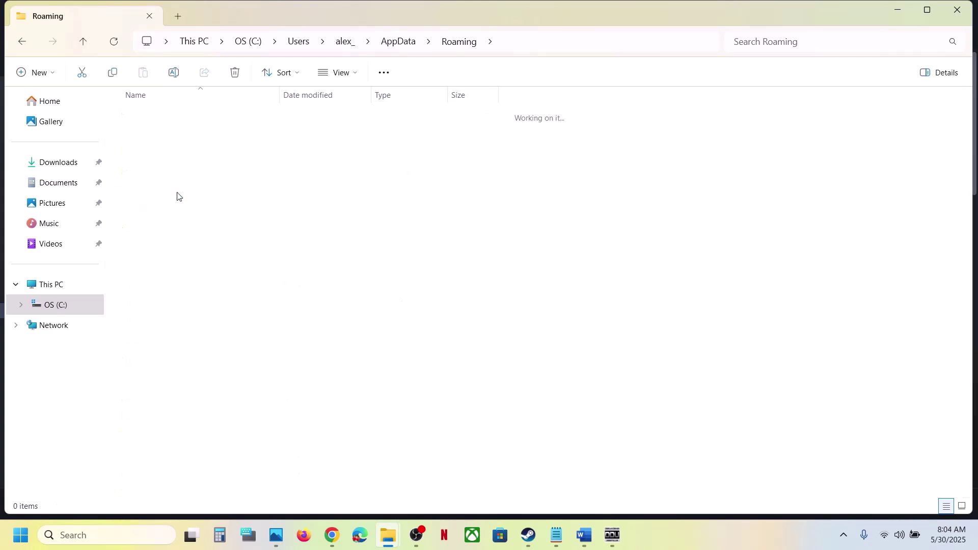
# - Copy the GraphicsConfig file to the desktop as a backup and place it in a free area there
pyautogui.click(159, 136)
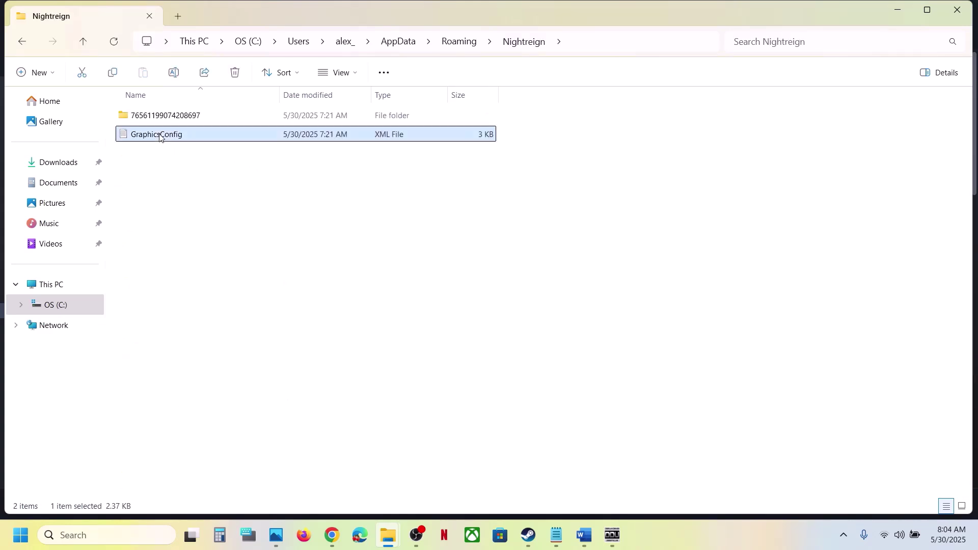
pyautogui.rightClick(159, 137)
pyautogui.click(219, 153)
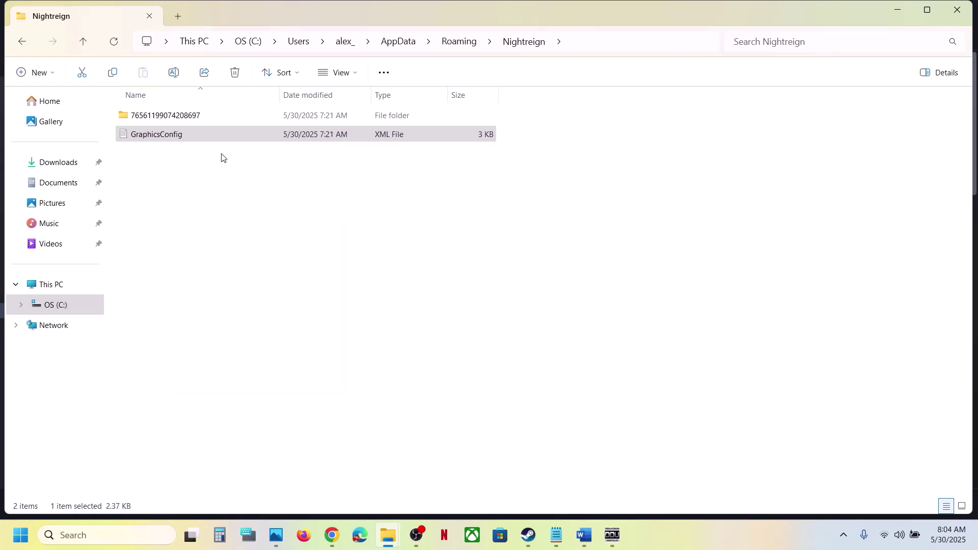
pyautogui.press('super+d')
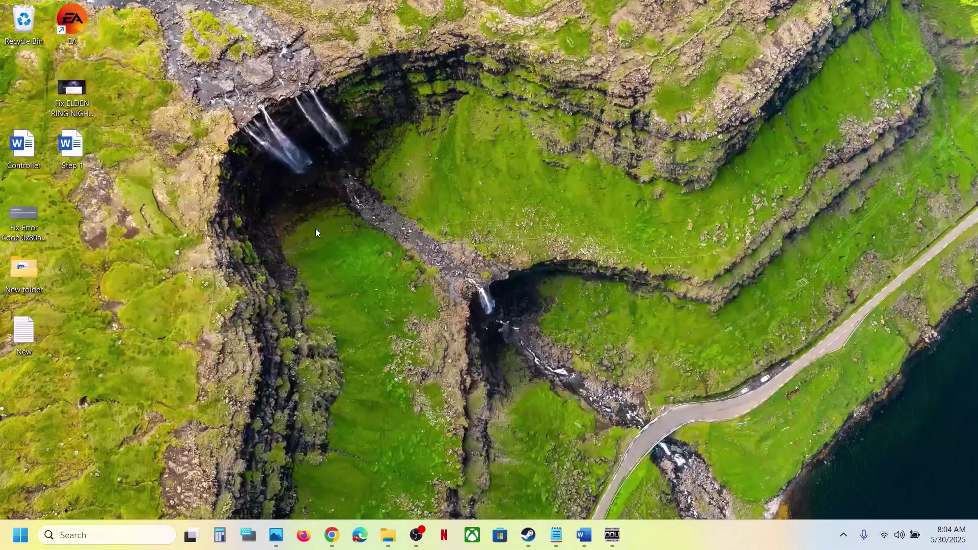
pyautogui.hotkey('ctrl', 'v')
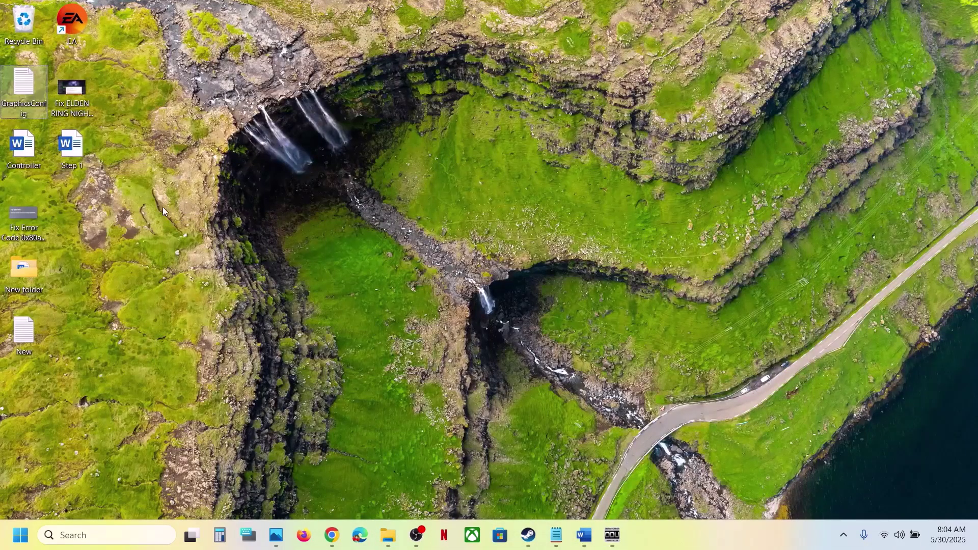
pyautogui.moveTo(329, 182); pyautogui.dragTo(329, 183)
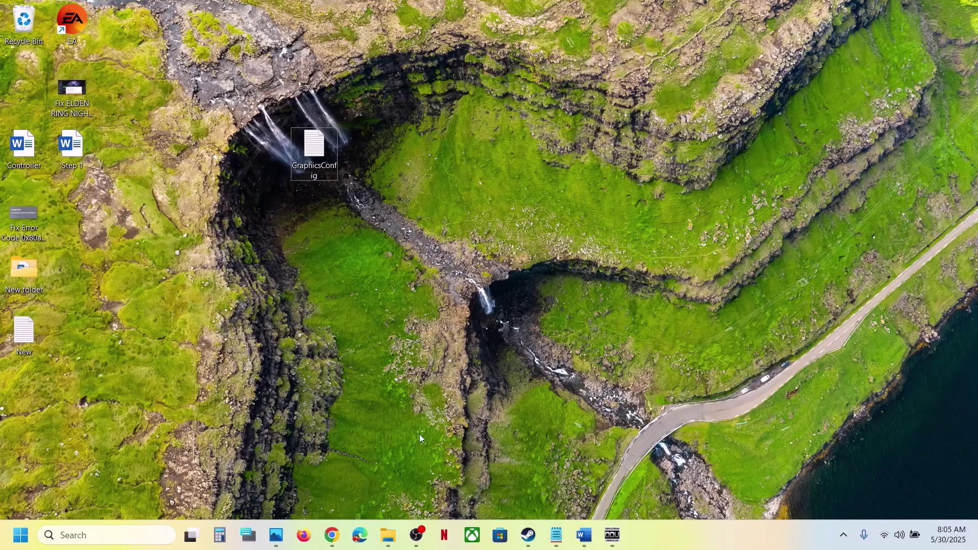
# - Return to the Nightreign folder in File Explorer and delete the GraphicsConfig file
pyautogui.moveTo(391, 526)
pyautogui.click(498, 484)
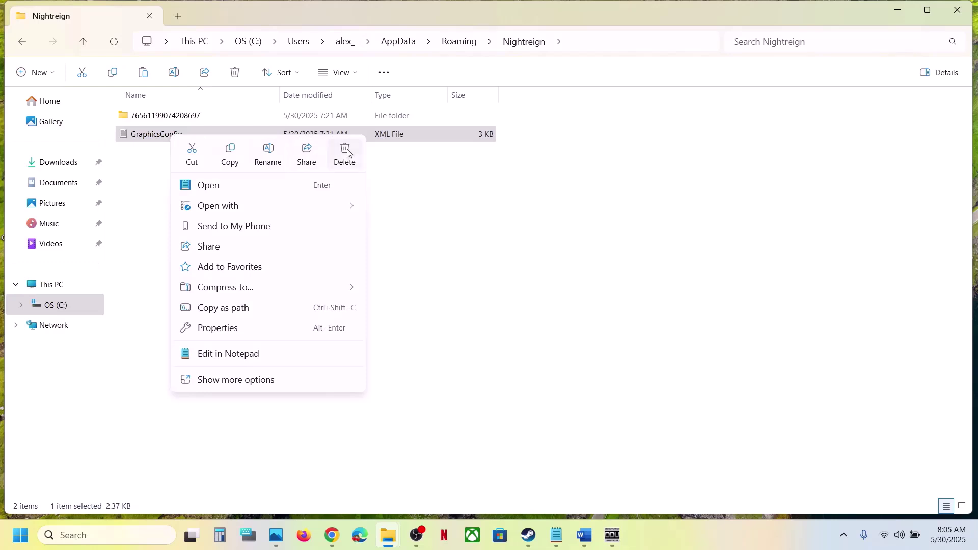
pyautogui.click(346, 153)
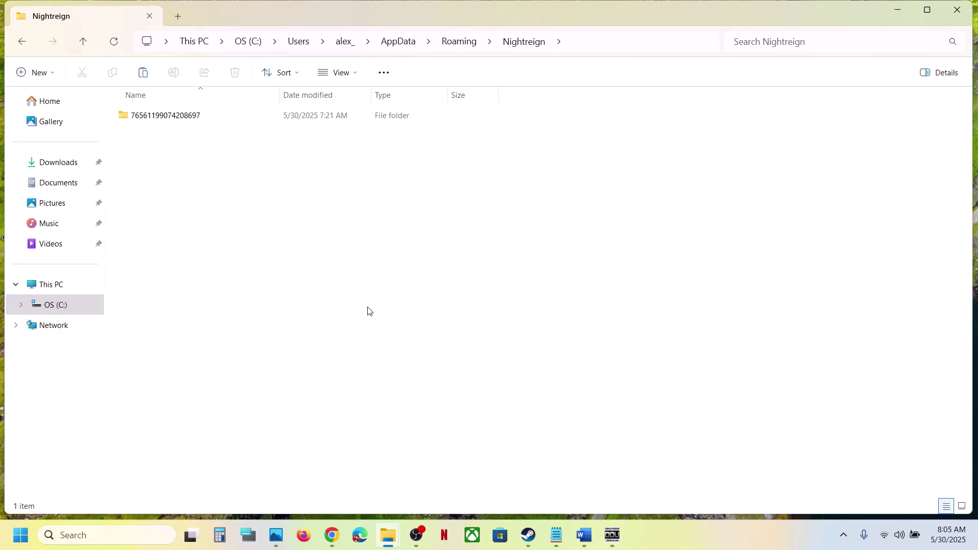
# - Switch to the Word document and highlight Step 11's save game instruction, progress-loss warning and "create a backup first" in turn
pyautogui.click(528, 536)
pyautogui.click(582, 537)
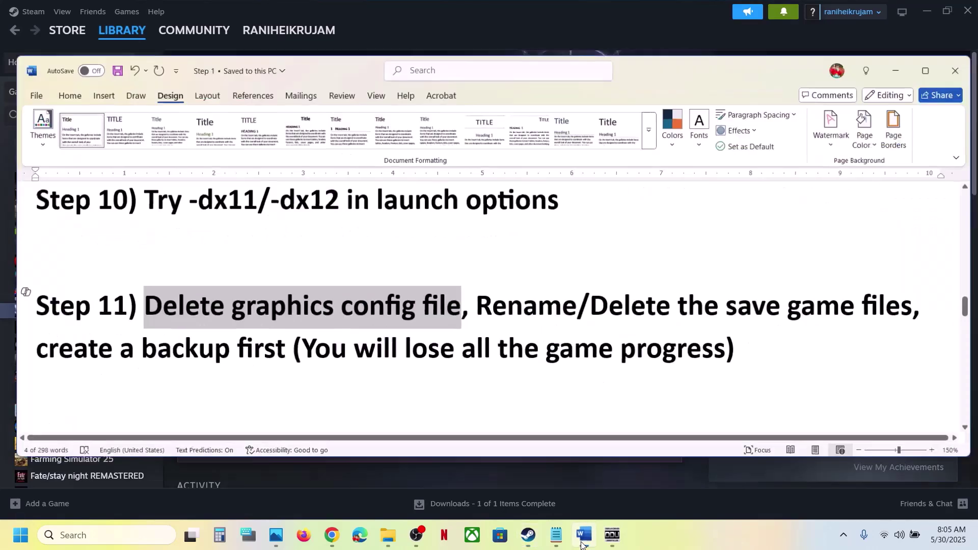
pyautogui.moveTo(479, 301); pyautogui.dragTo(858, 308)
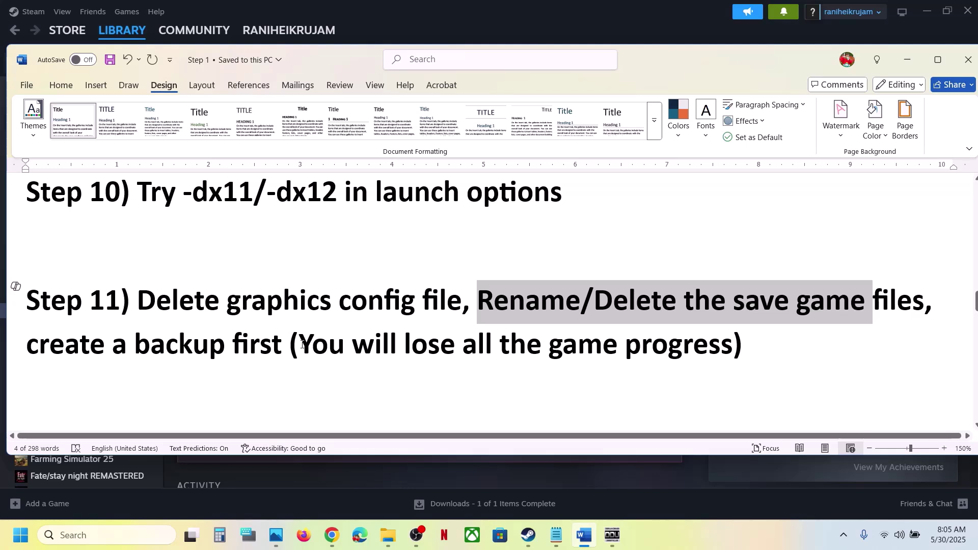
pyautogui.moveTo(299, 344); pyautogui.dragTo(663, 355)
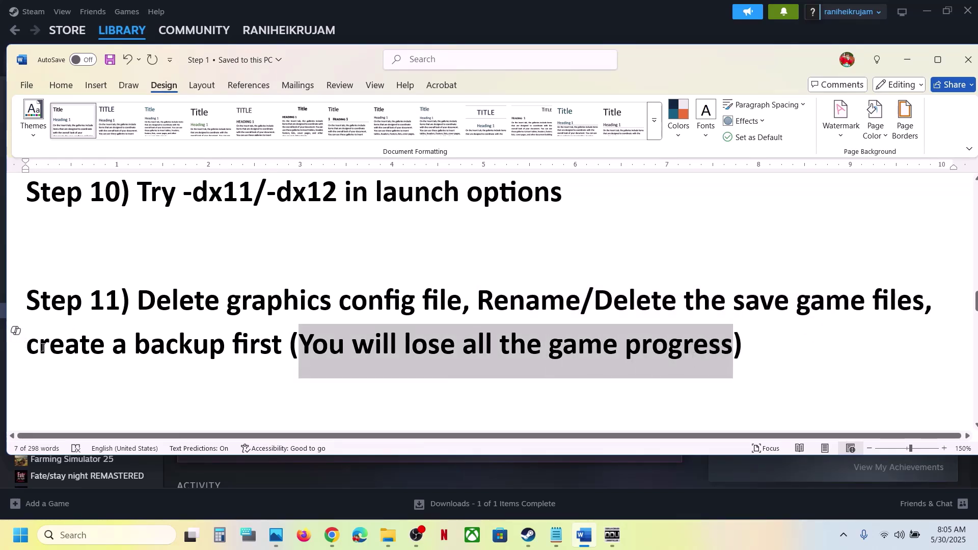
pyautogui.moveTo(43, 348); pyautogui.dragTo(283, 348)
# - Return to the Nightreign window in File Explorer, go up to AppData\Roaming and display its full path
pyautogui.click(390, 534)
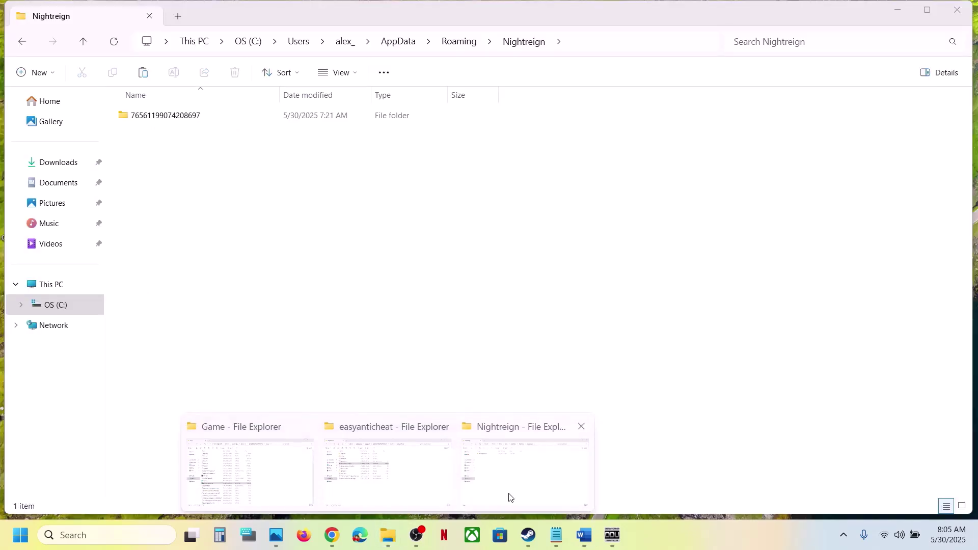
pyautogui.click(508, 496)
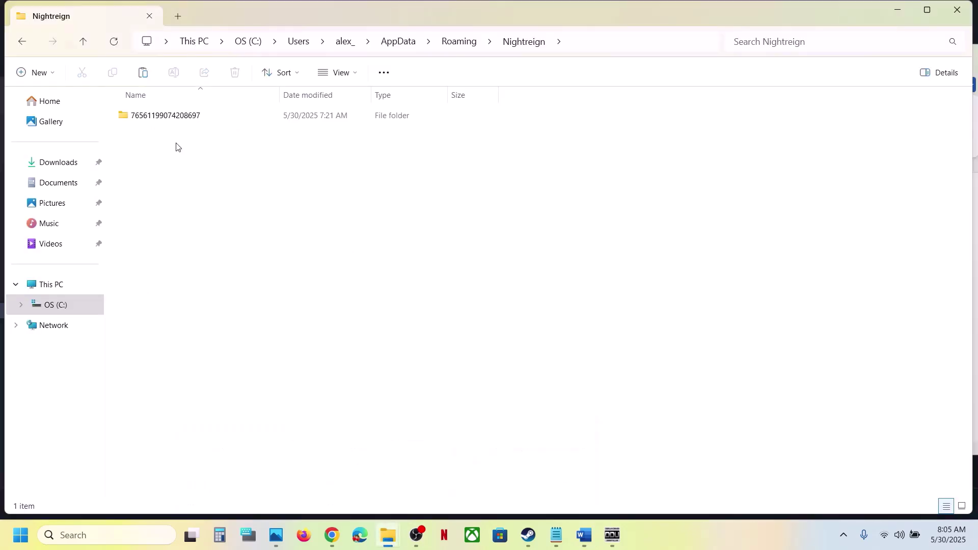
pyautogui.click(83, 42)
pyautogui.click(528, 43)
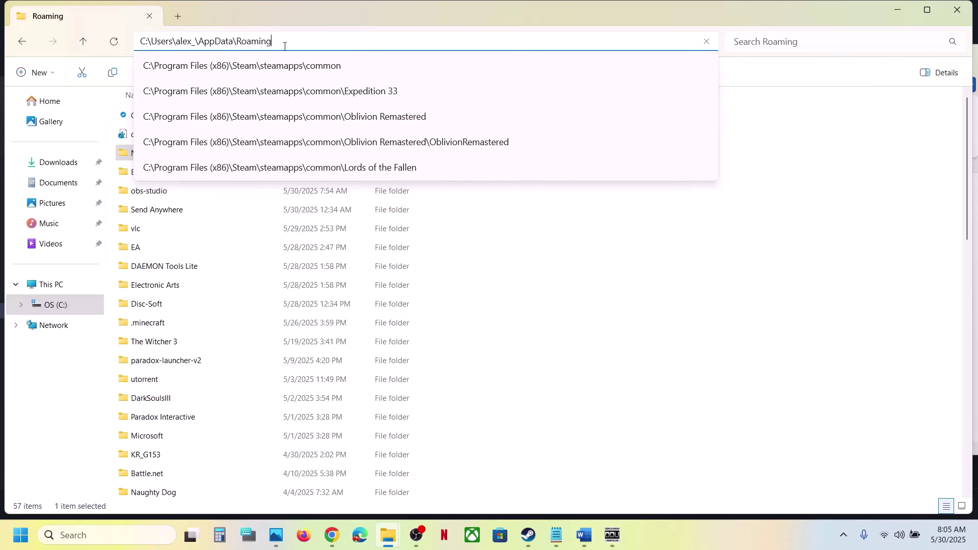
pyautogui.click(155, 220)
pyautogui.click(155, 219)
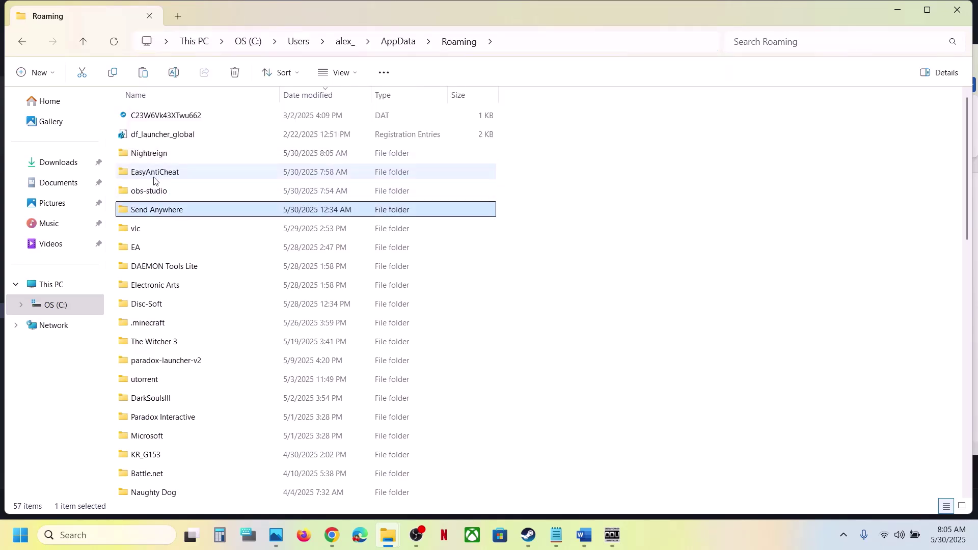
# - Copy the Nightreign folder from Roaming to the desktop as a backup
pyautogui.click(182, 157)
pyautogui.rightClick(177, 160)
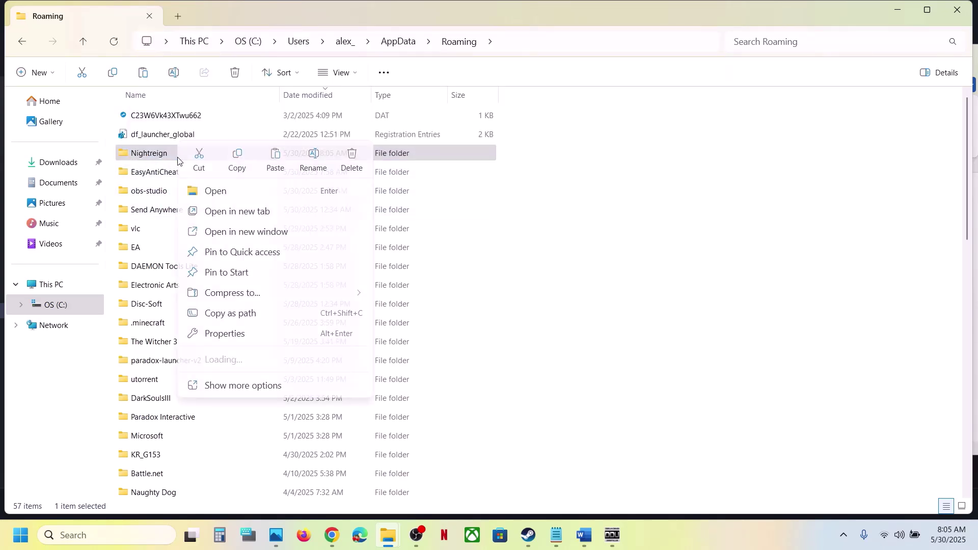
pyautogui.click(235, 159)
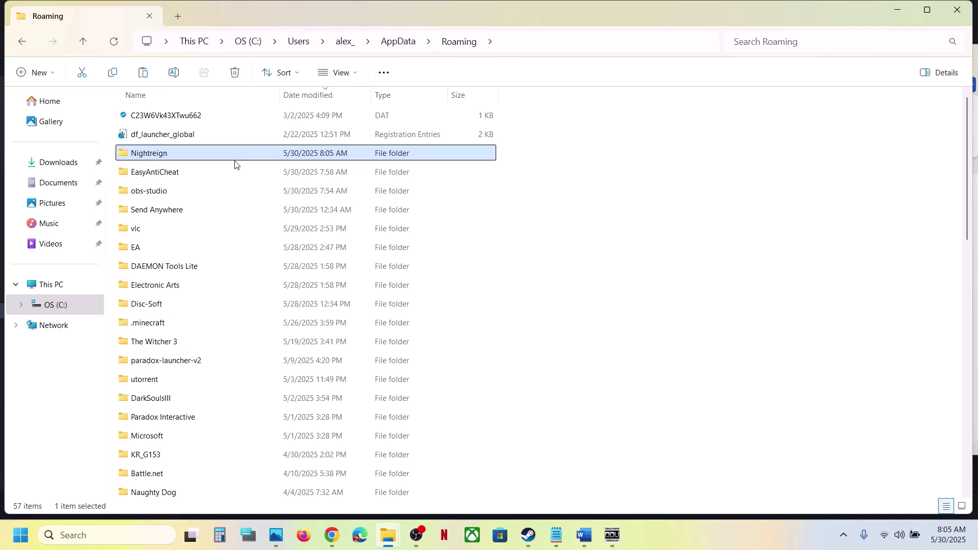
pyautogui.press('super+d')
pyautogui.hotkey('ctrl', 'v')
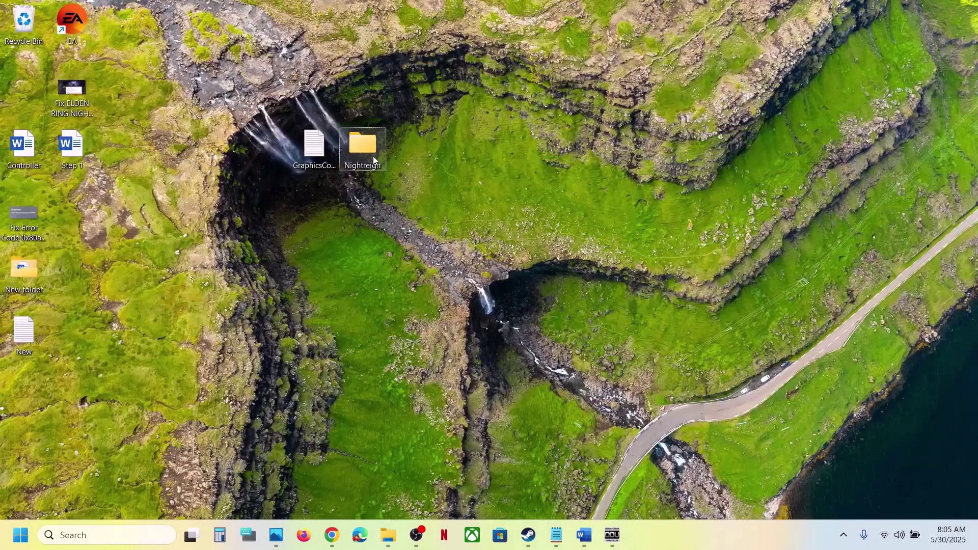
# - Rename the original Nightreign folder in AppData\Roaming as Nightreign.old
pyautogui.moveTo(387, 533)
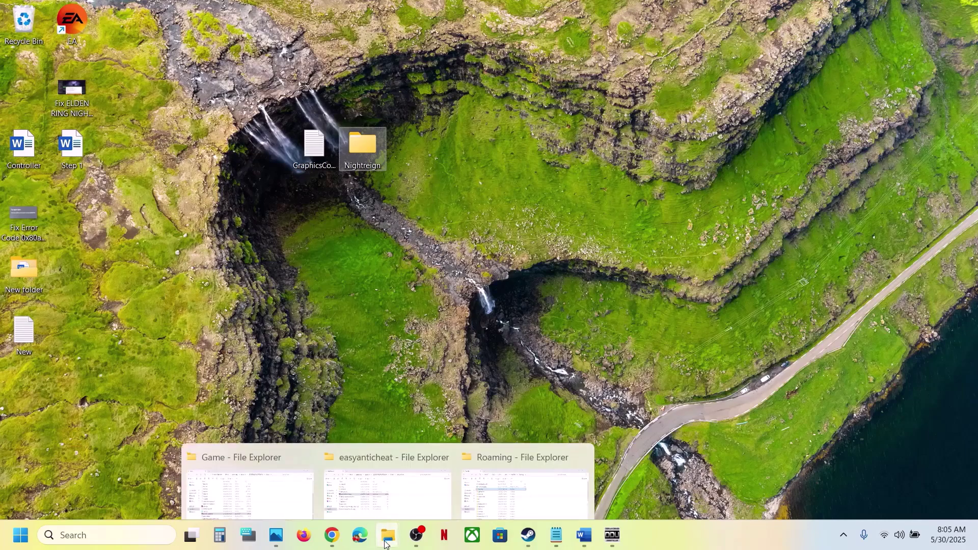
pyautogui.click(488, 474)
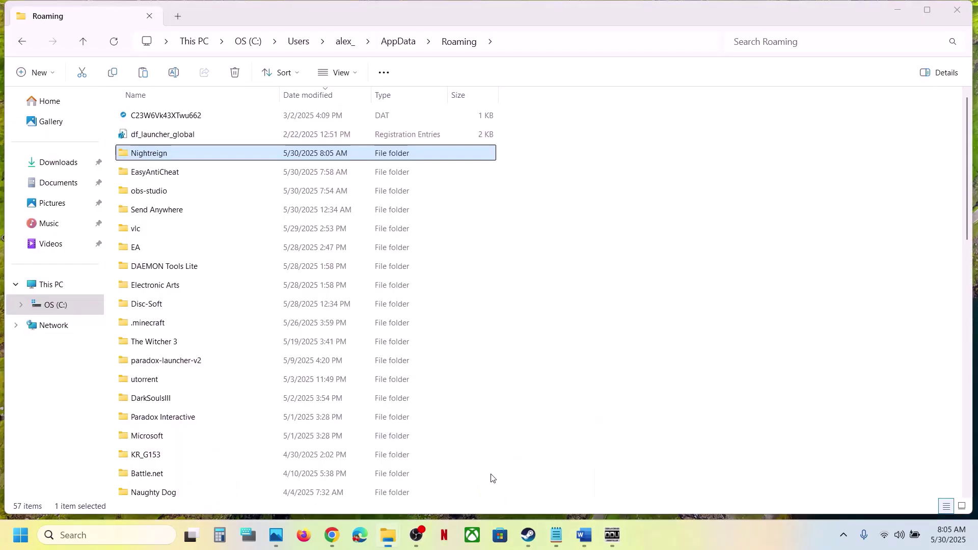
pyautogui.rightClick(165, 154)
pyautogui.click(302, 162)
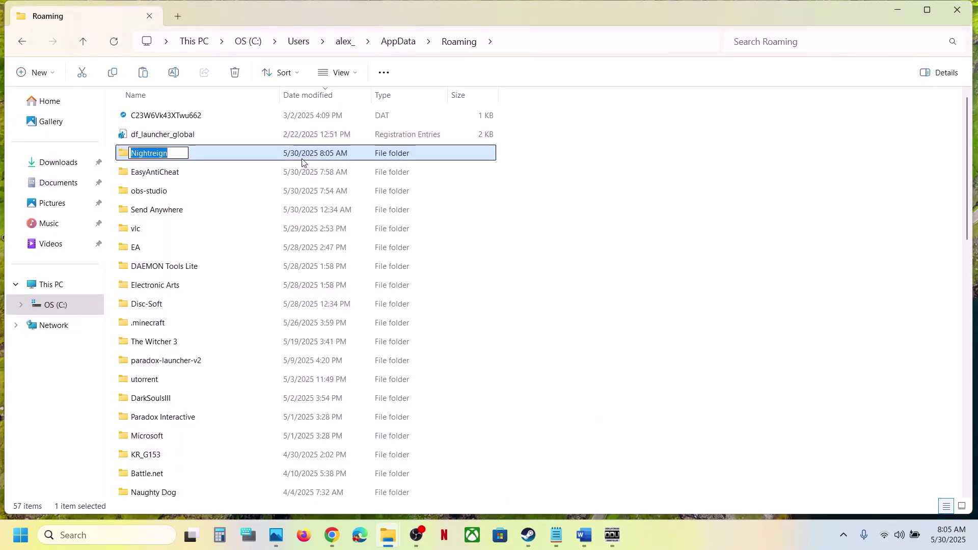
pyautogui.click(186, 152)
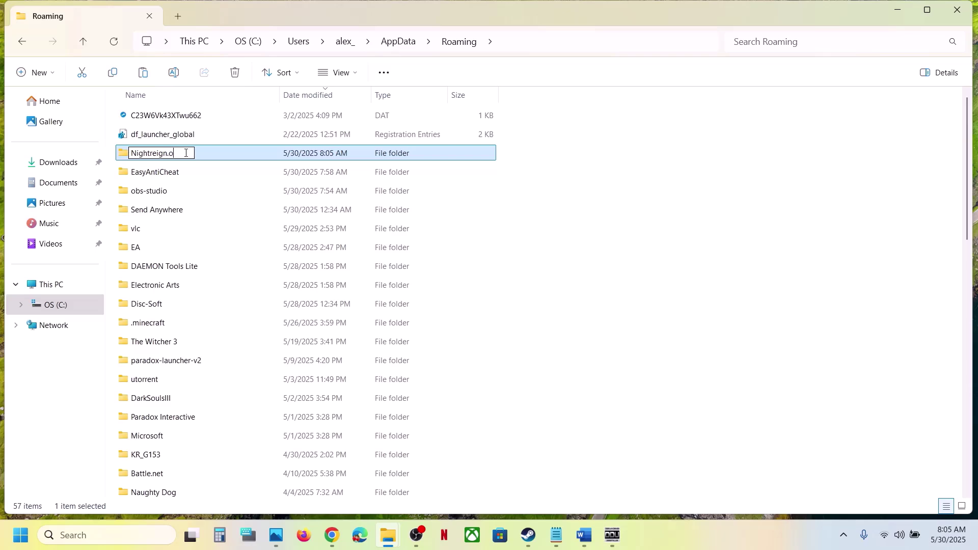
pyautogui.click(713, 226)
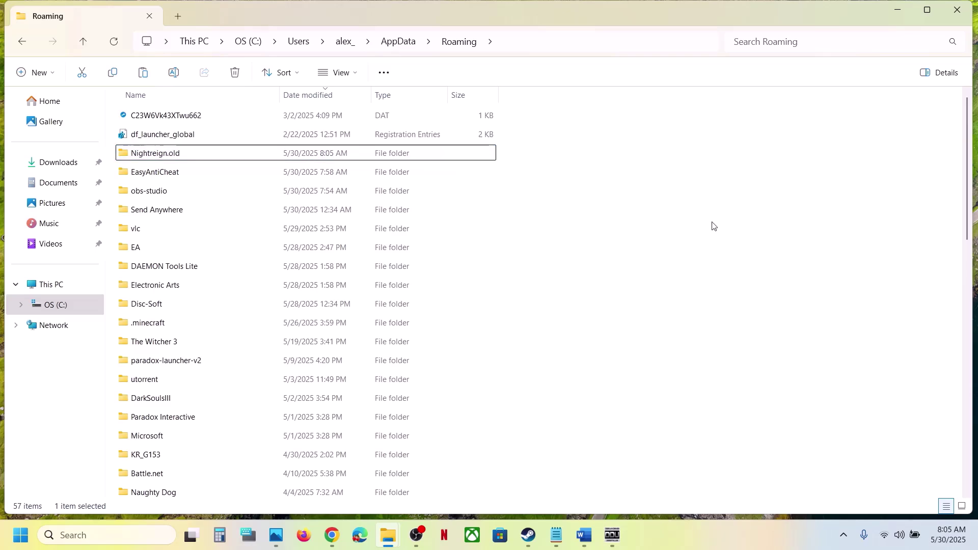
# - Bring up the game's Steam page, return to the Word document and highlight "Verify the game files." in Step 12
pyautogui.click(529, 535)
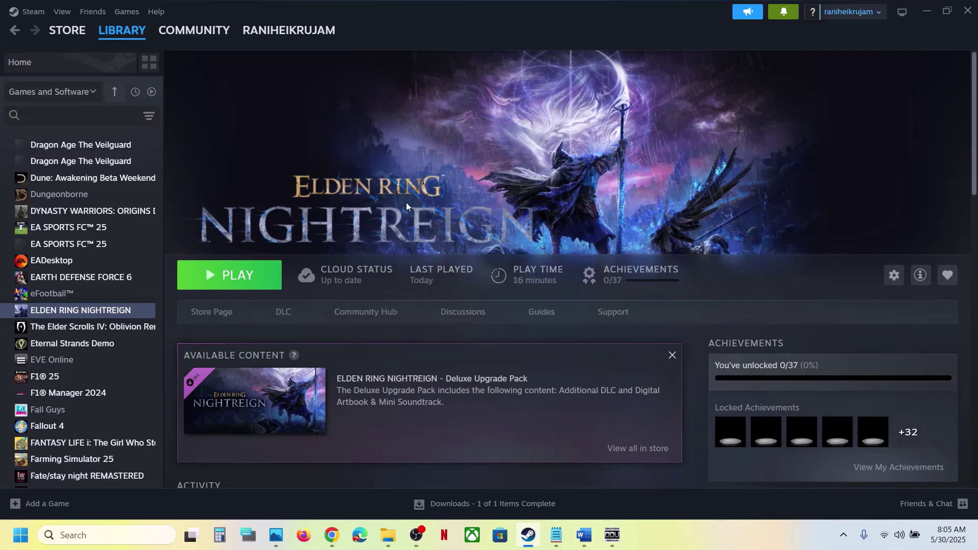
pyautogui.click(584, 533)
pyautogui.scroll(-3, 359, 339)
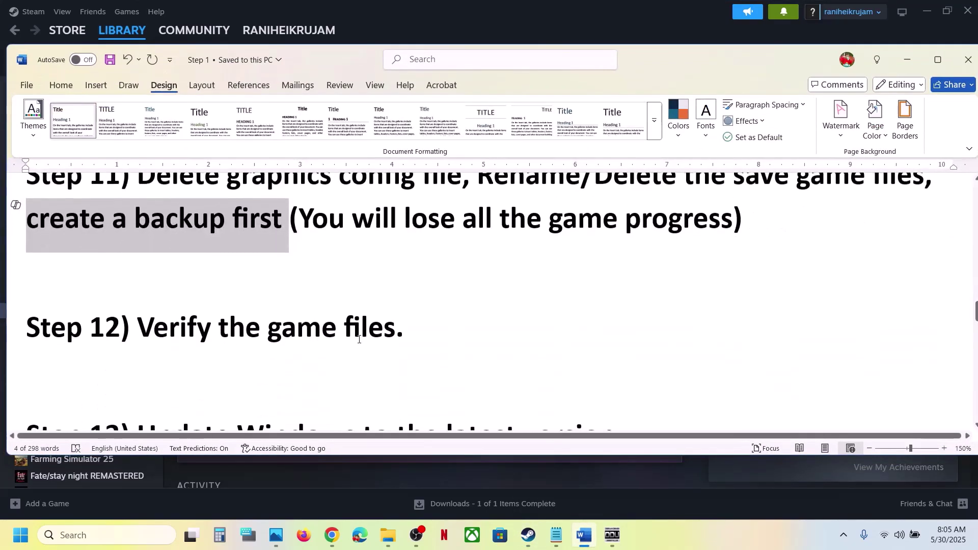
pyautogui.moveTo(137, 329); pyautogui.dragTo(417, 330)
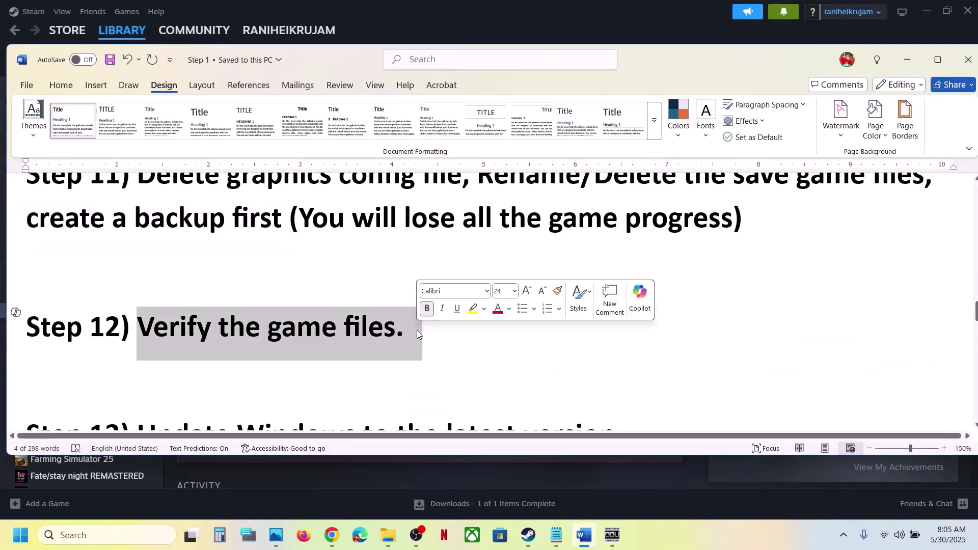
# - Run the integrity verification of ELDEN RING NIGHTREIGN's installed files in Steam and close the game's properties
pyautogui.click(453, 25)
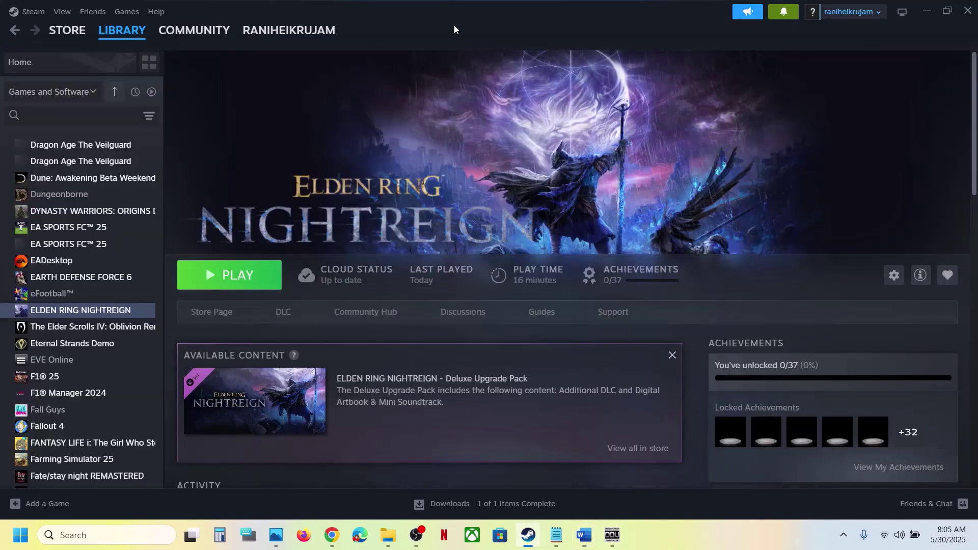
pyautogui.rightClick(85, 309)
pyautogui.click(124, 406)
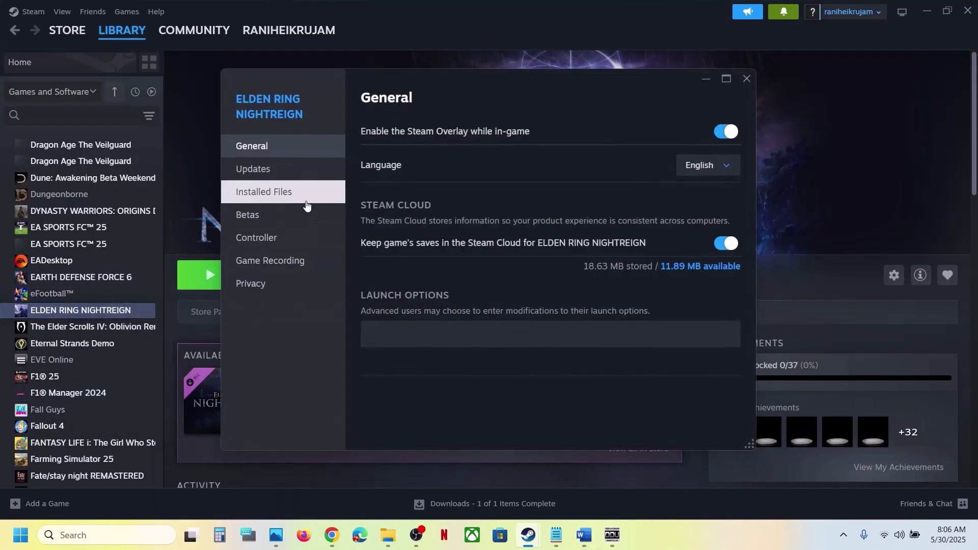
pyautogui.click(290, 197)
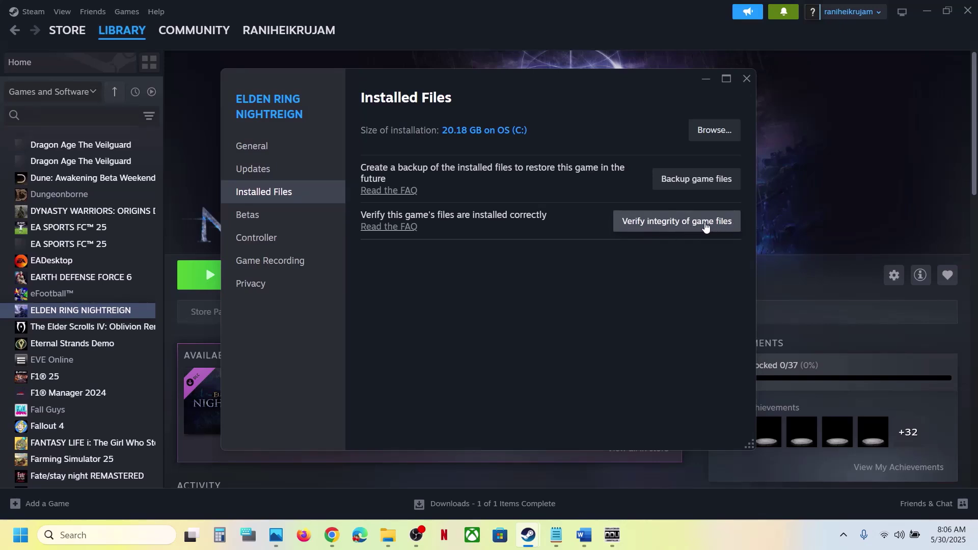
pyautogui.click(683, 224)
pyautogui.click(683, 225)
pyautogui.click(748, 80)
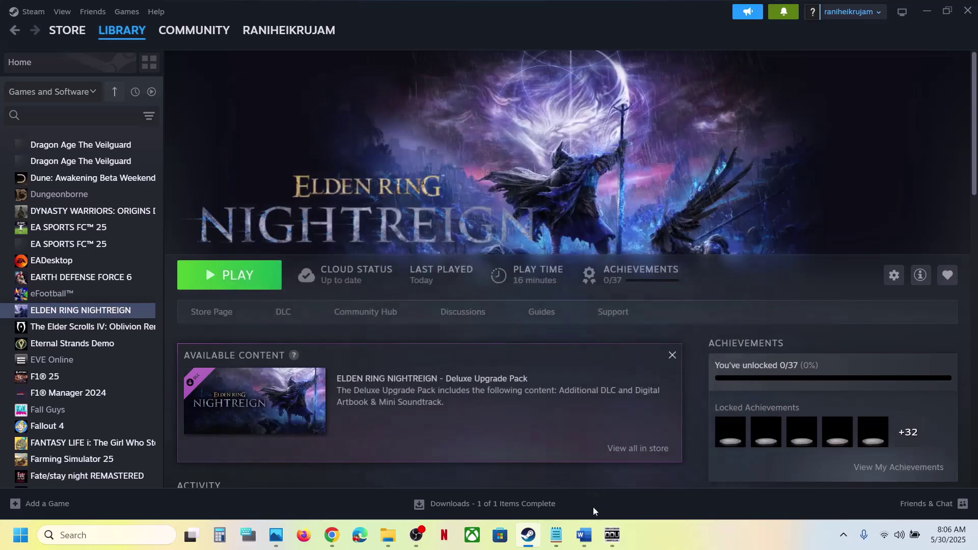
# - Return to the Word document and highlight the instruction in Step 13 about updating Windows to the latest version
pyautogui.click(584, 536)
pyautogui.scroll(-2, 346, 295)
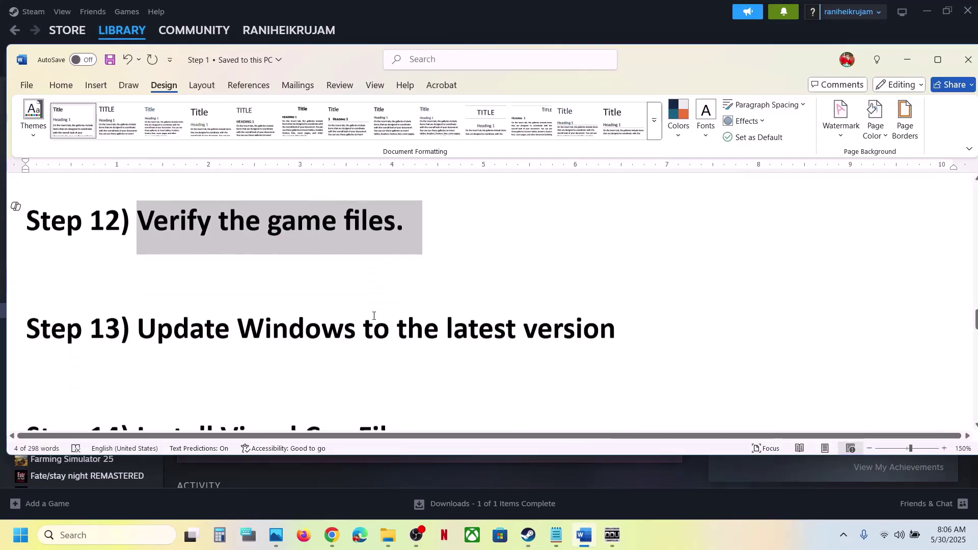
pyautogui.moveTo(241, 327); pyautogui.dragTo(616, 329)
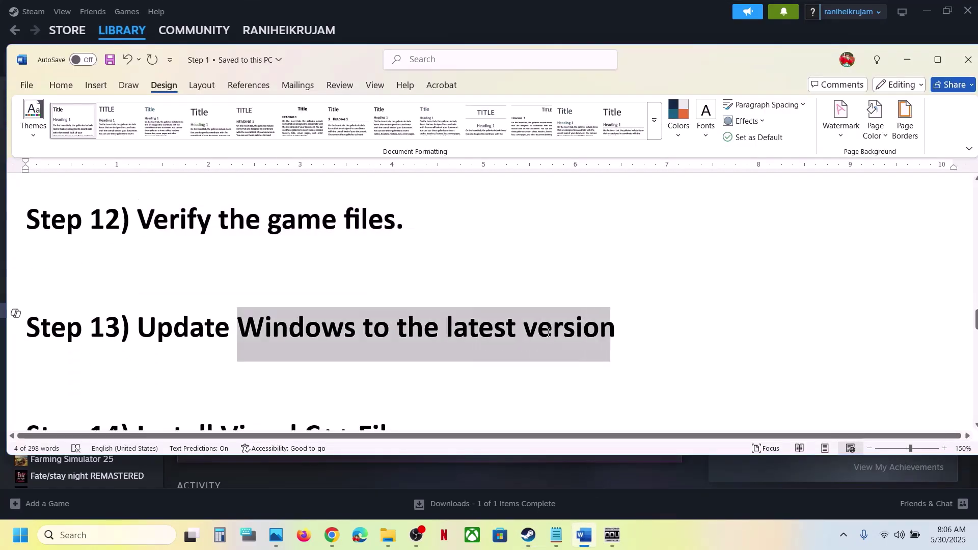
# - Open Windows Update in the Settings app and check for updates
pyautogui.click(507, 23)
pyautogui.press('super+i')
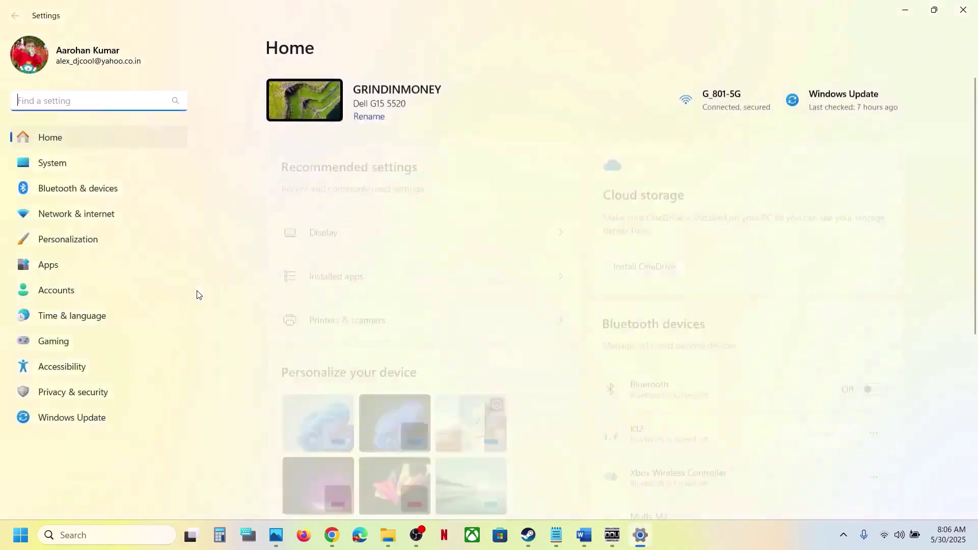
pyautogui.click(50, 417)
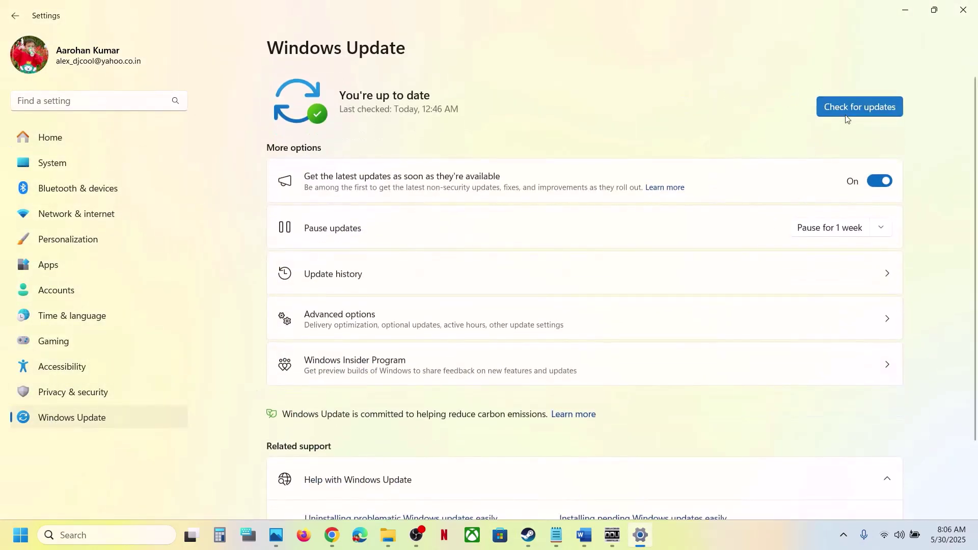
pyautogui.click(859, 109)
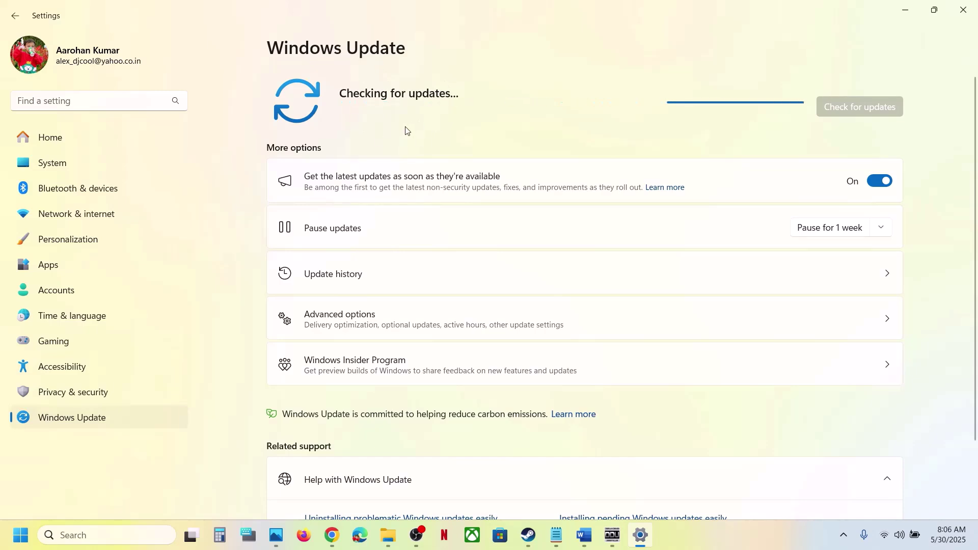
# - View the computer's power options without choosing one
pyautogui.click(20, 535)
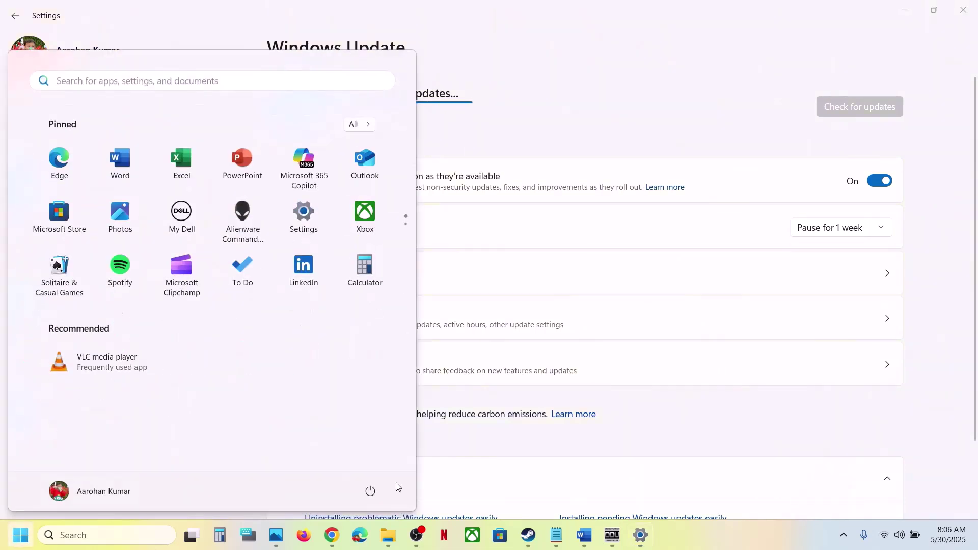
pyautogui.click(370, 491)
pyautogui.press('Escape')
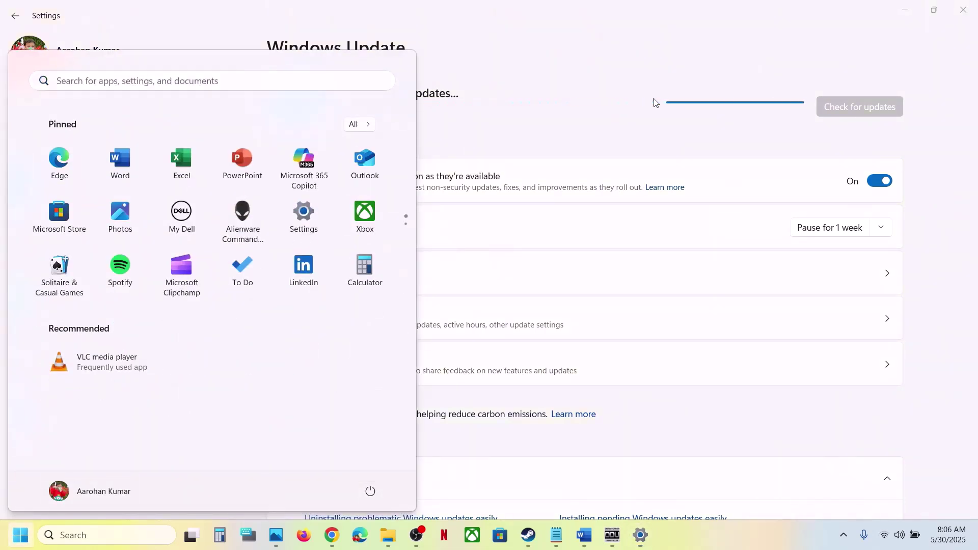
# - Copy the Visual C++ download link from Step 14 of the Word document and switch to Chrome
pyautogui.click(529, 544)
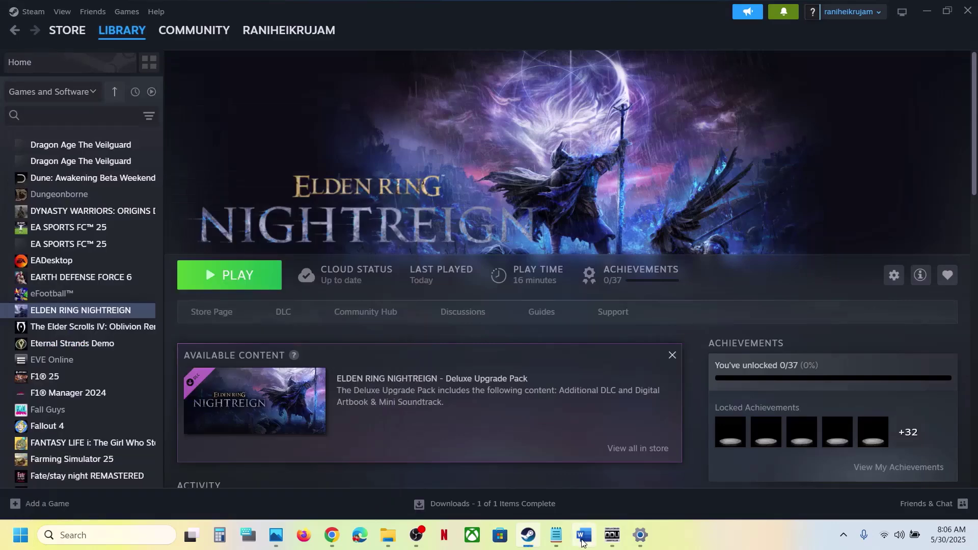
pyautogui.click(584, 534)
pyautogui.scroll(-2, 404, 386)
pyautogui.rightClick(404, 386)
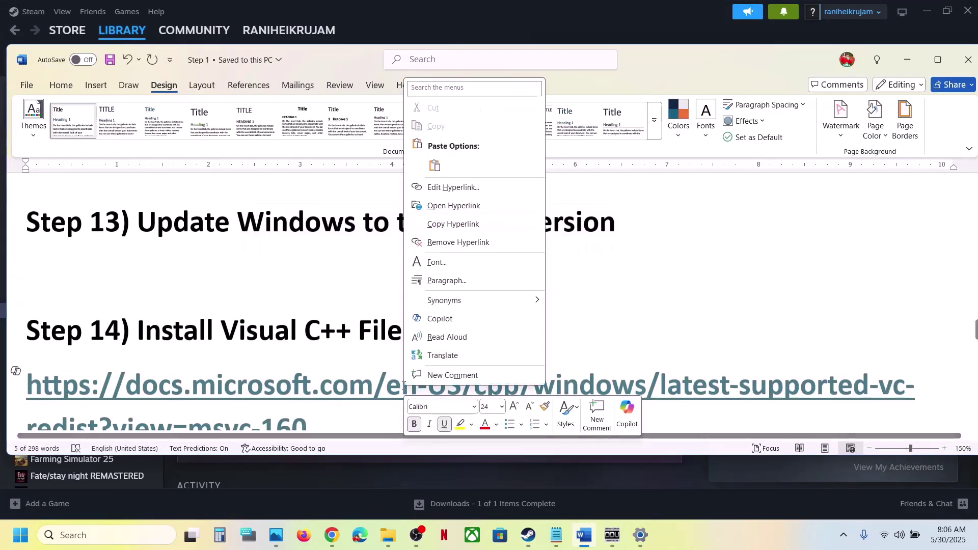
pyautogui.scroll(-1, 404, 386)
pyautogui.press('Escape')
pyautogui.tripleClick(334, 369)
pyautogui.hotkey('ctrl', 'c')
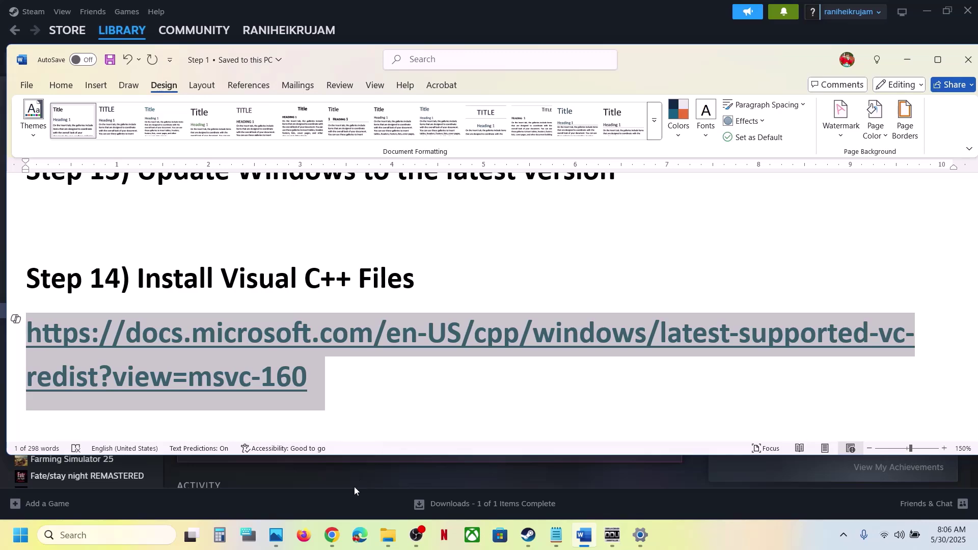
pyautogui.click(337, 539)
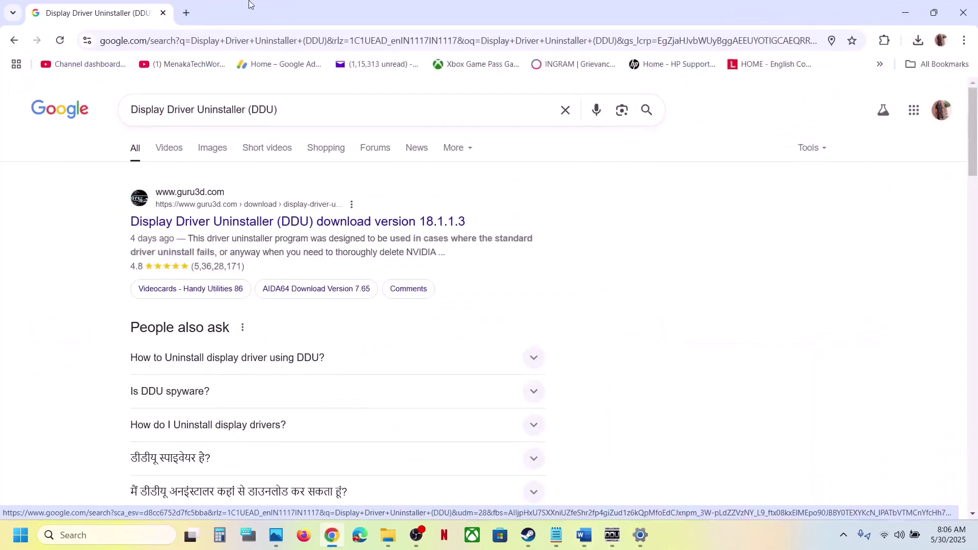
# - Open the copied Visual C++ link in a new tab and find the latest redistributable's download table
pyautogui.hotkey('ctrl', 't')
pyautogui.hotkey('ctrl', 'v')
pyautogui.press('Return')
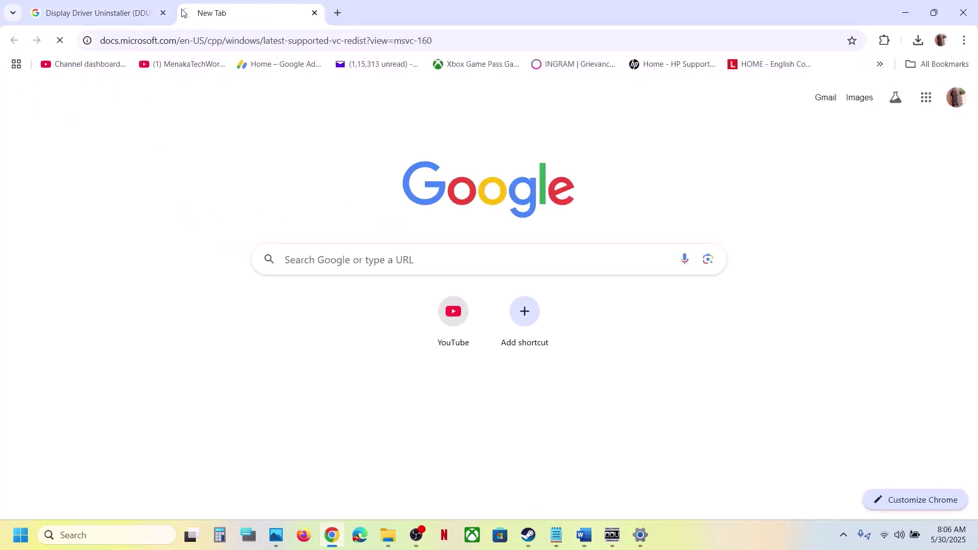
pyautogui.scroll(-6, 365, 236)
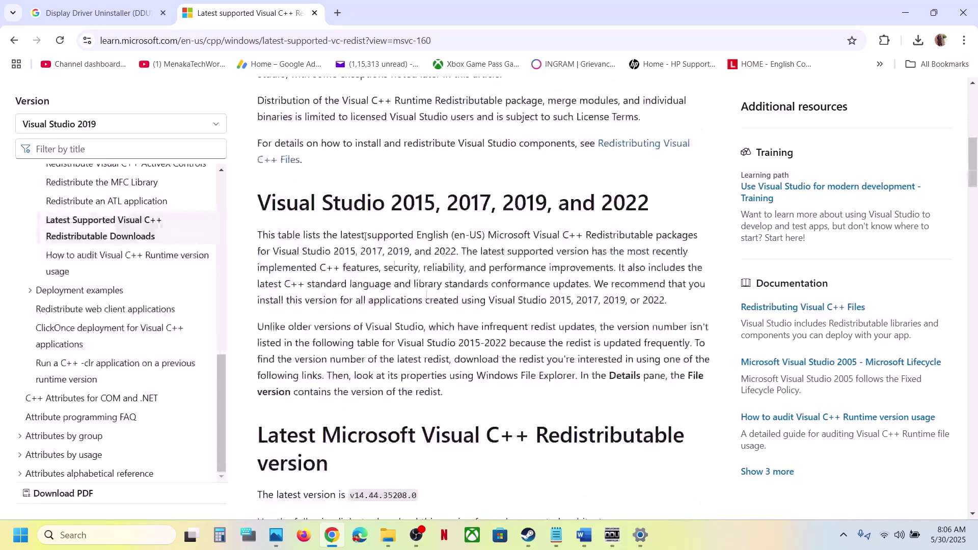
pyautogui.moveTo(336, 209); pyautogui.dragTo(560, 235)
pyautogui.click(560, 235)
pyautogui.scroll(-8, 454, 322)
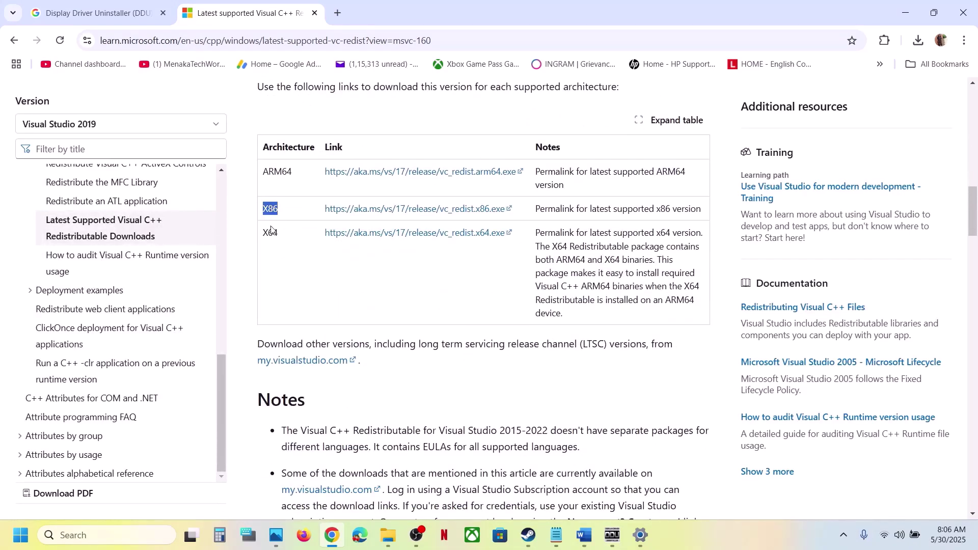
# - Download the x86 Visual C++ 2015-2022 Redistributable, run its installer and repair the existing installation
pyautogui.click(413, 214)
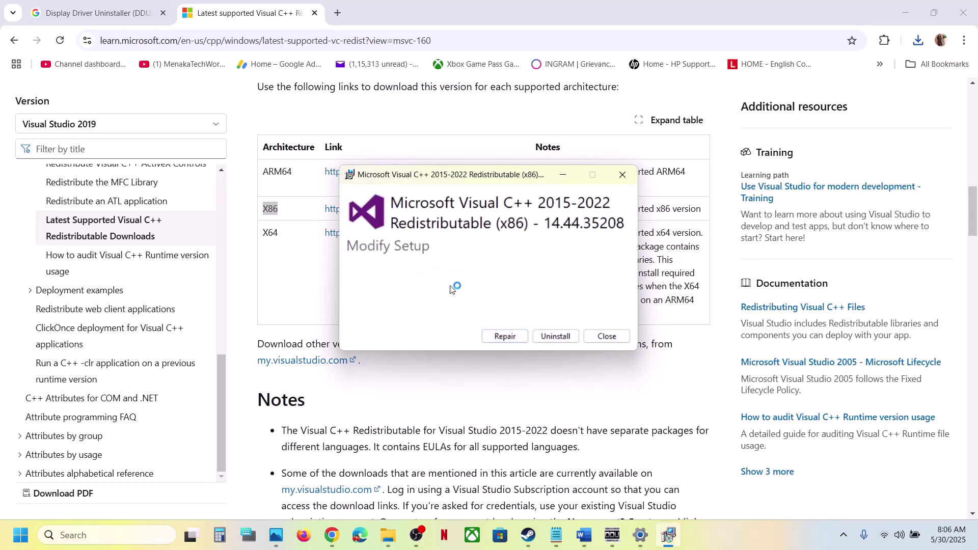
pyautogui.click(506, 334)
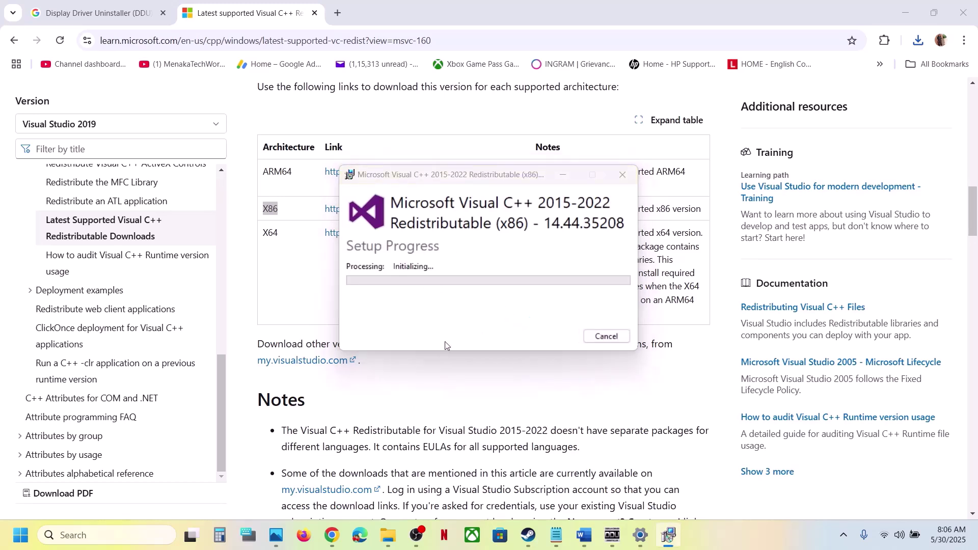
# - Download and install the x64 Visual C++ Redistributable, accepting its license terms, and place the x86 and x64 setup windows side by side
pyautogui.click(269, 232)
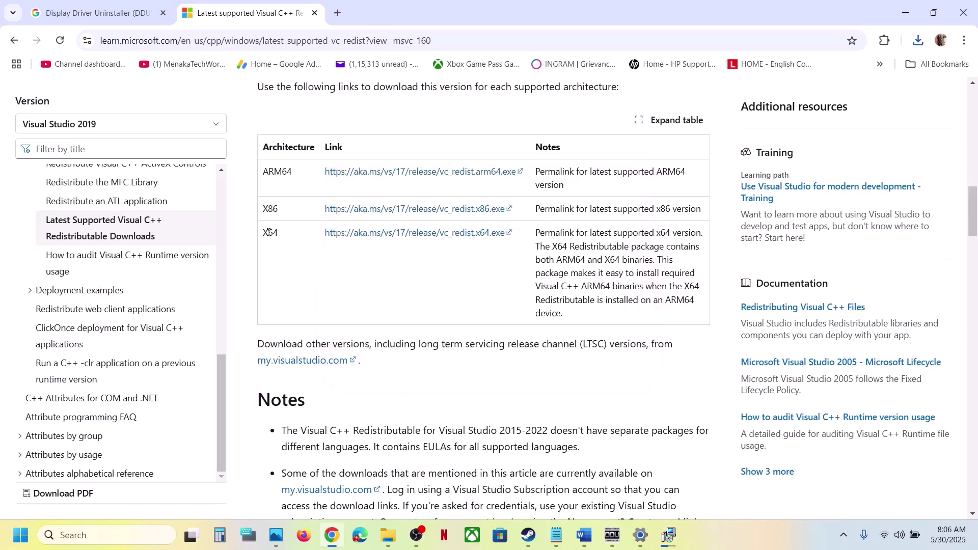
pyautogui.click(383, 235)
pyautogui.click(921, 46)
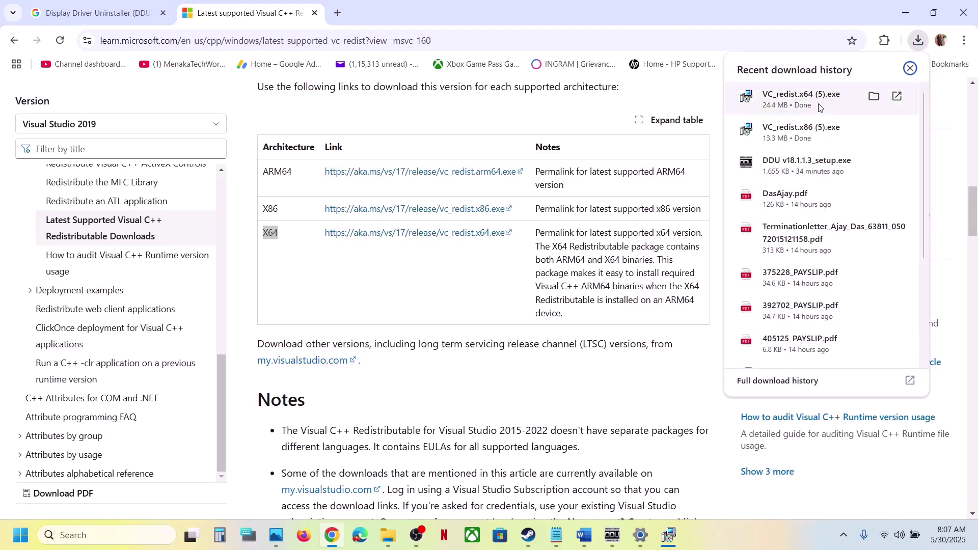
pyautogui.click(764, 99)
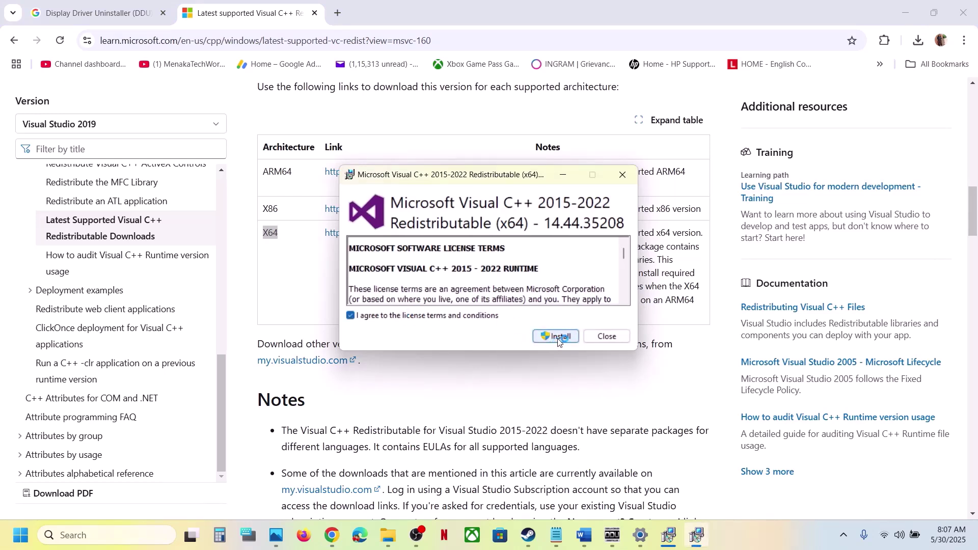
pyautogui.click(551, 340)
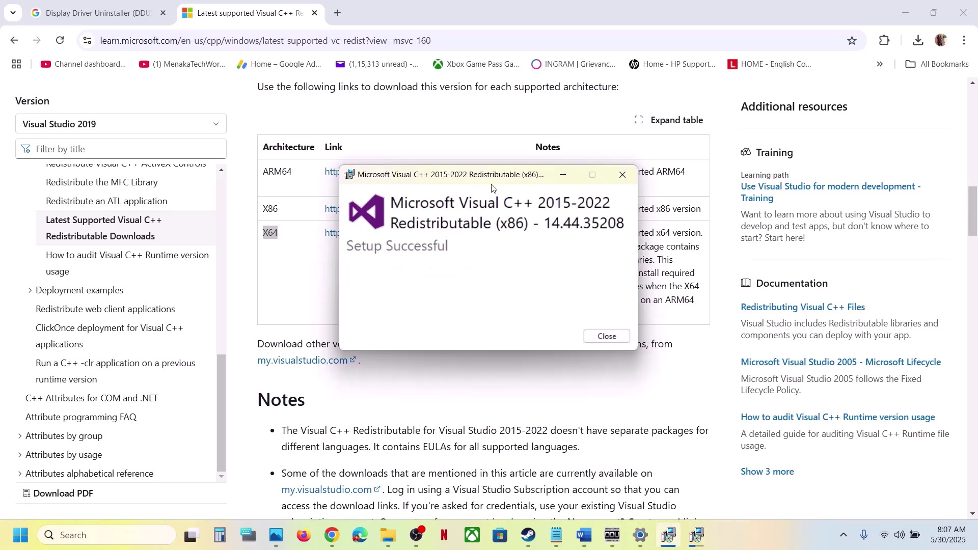
pyautogui.moveTo(489, 182); pyautogui.dragTo(301, 237)
pyautogui.moveTo(496, 176); pyautogui.dragTo(607, 229)
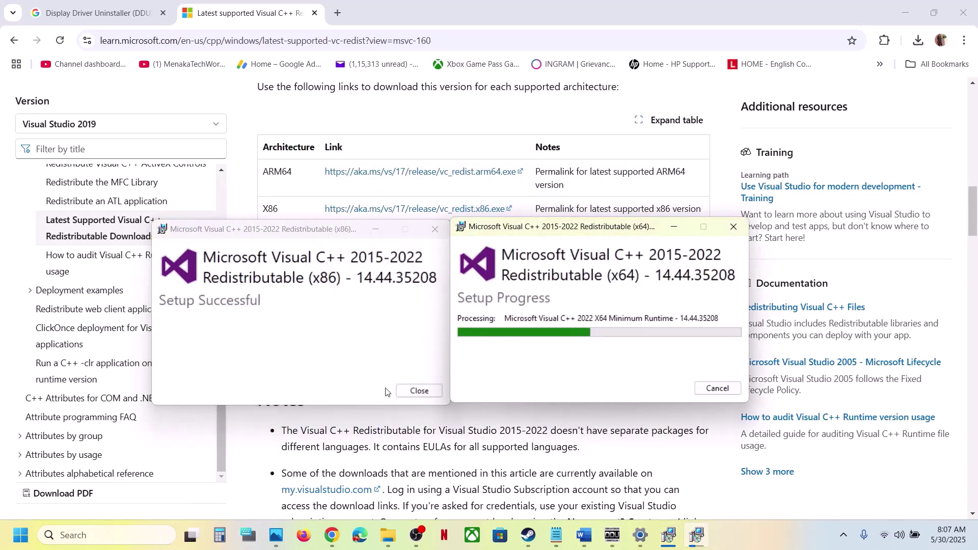
# - Look through the older Visual C++ versions on the page and show the computer's power options without choosing one
pyautogui.click(260, 464)
pyautogui.scroll(-10, 259, 465)
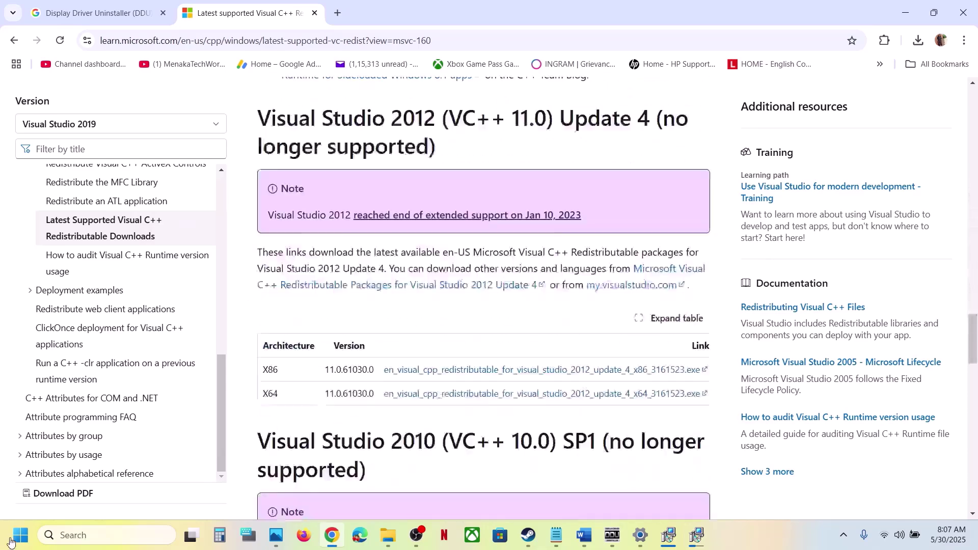
pyautogui.click(11, 540)
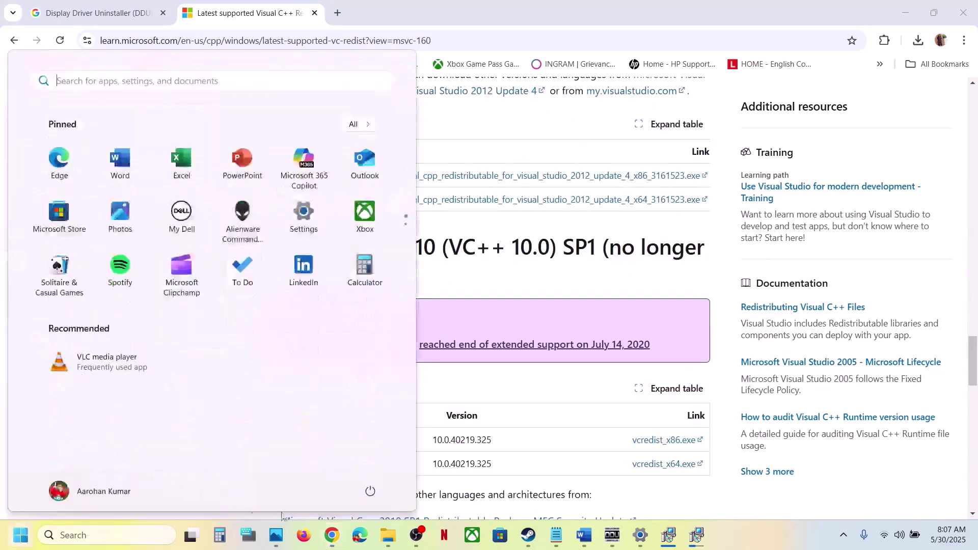
pyautogui.click(368, 491)
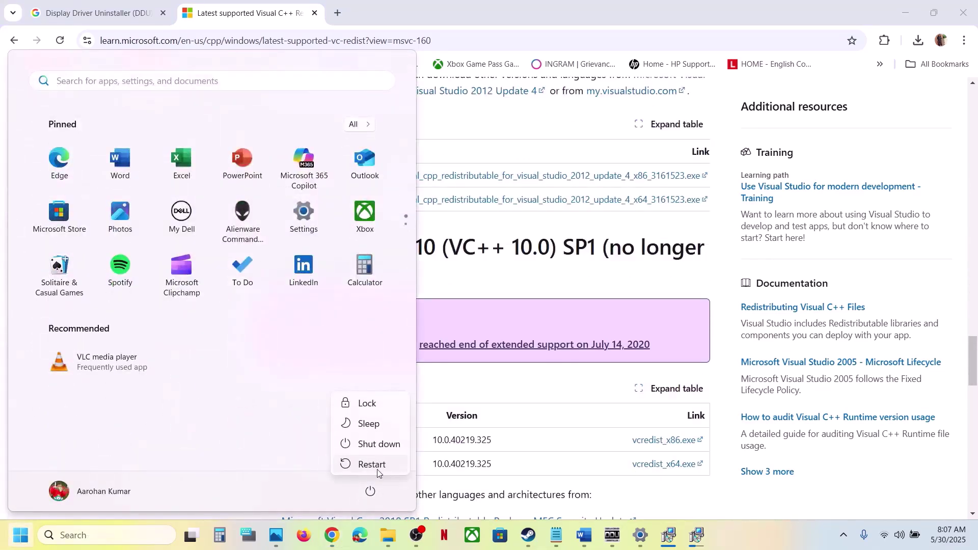
# - Switch to the Word document and highlight Step 15's instructions on unplugging external devices and disconnecting additional joysticks/controllers
pyautogui.click(527, 538)
pyautogui.click(583, 537)
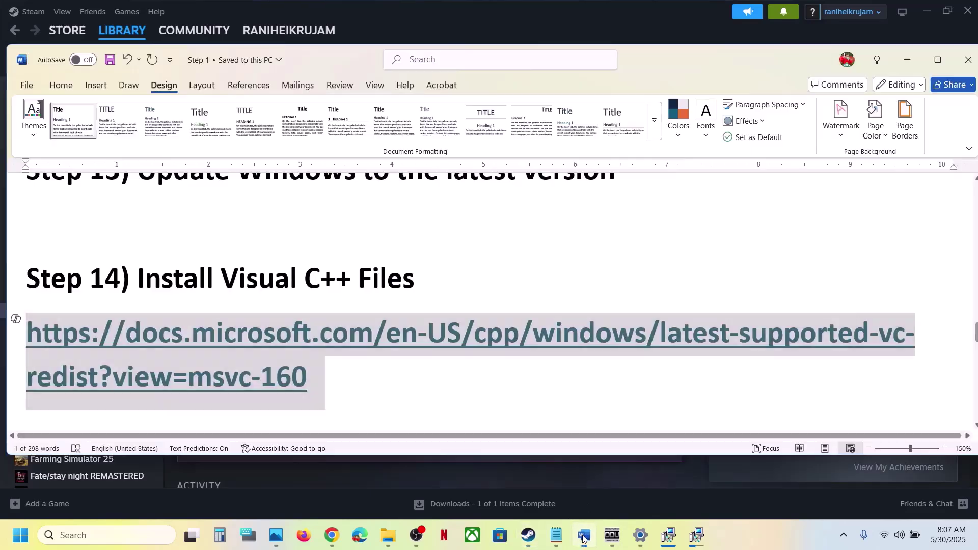
pyautogui.scroll(-3, 426, 350)
pyautogui.scroll(-2, 428, 351)
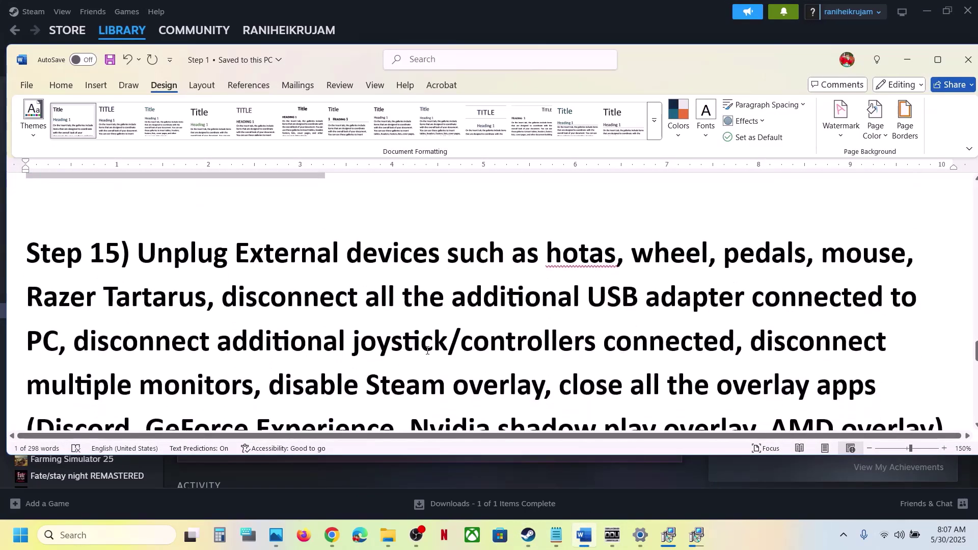
pyautogui.moveTo(138, 256); pyautogui.dragTo(658, 314)
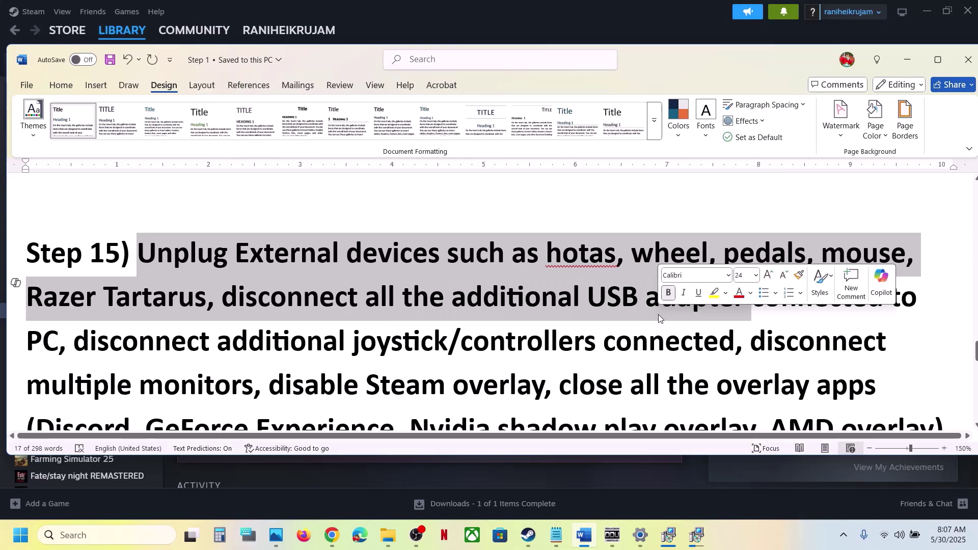
pyautogui.click(659, 314)
pyautogui.scroll(-2, 117, 256)
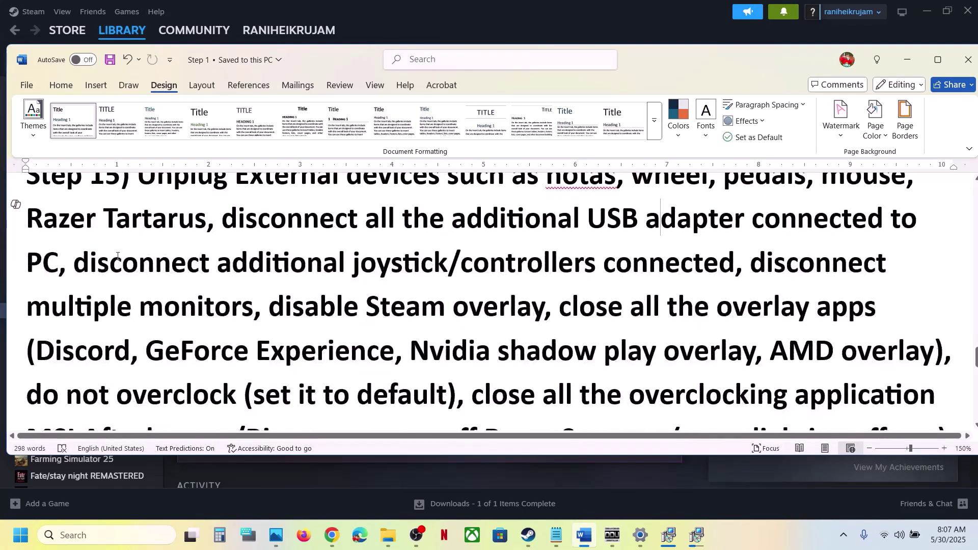
pyautogui.moveTo(100, 269); pyautogui.dragTo(721, 289)
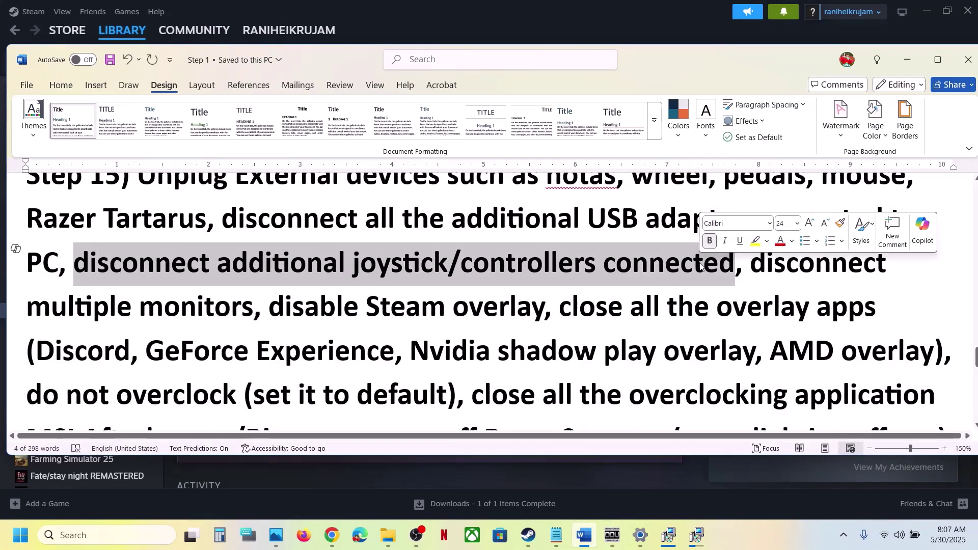